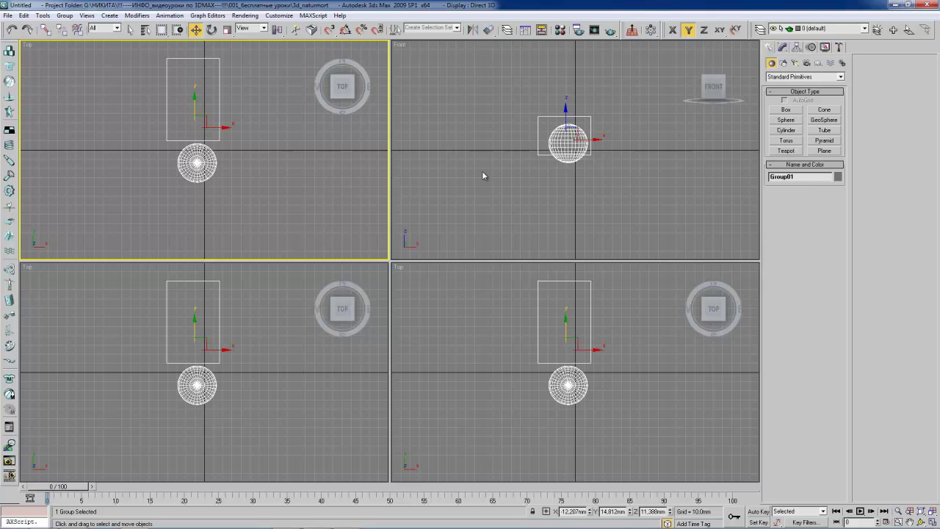
# Step: Shift the sphere-and-box group slightly further left along X, then ungroup it
pyautogui.rightClick(541, 118)
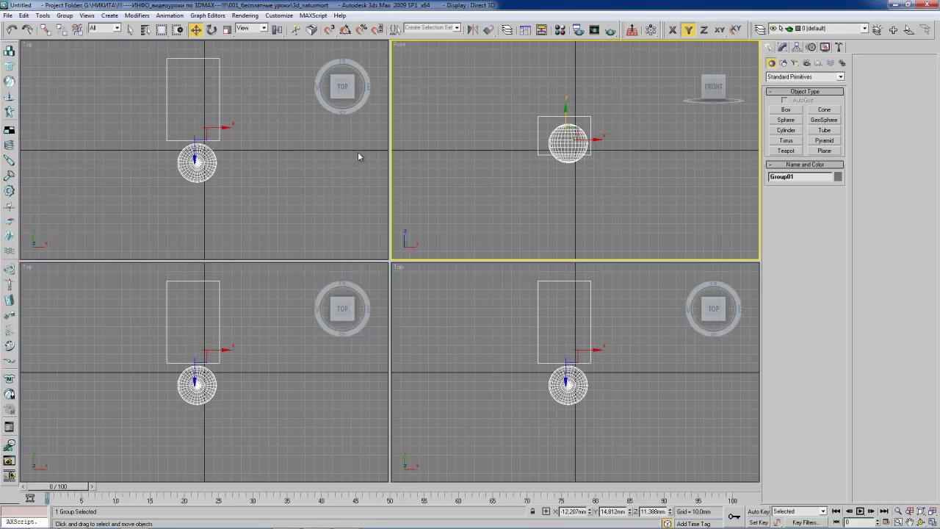
pyautogui.click(544, 283)
pyautogui.click(543, 282)
pyautogui.moveTo(589, 345)
pyautogui.mouseDown()
pyautogui.moveTo(518, 343)
pyautogui.moveTo(593, 350)
pyautogui.mouseUp()
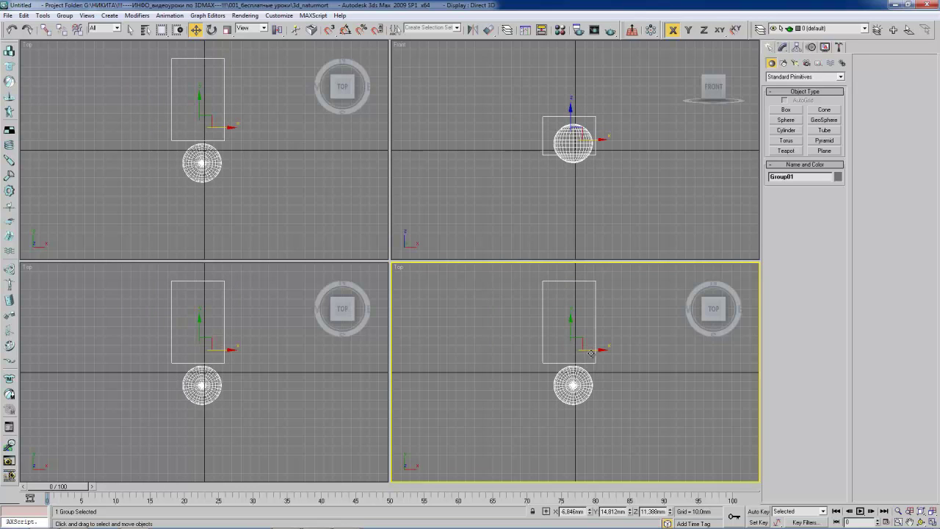
pyautogui.moveTo(596, 350)
pyautogui.mouseDown()
pyautogui.moveTo(576, 348)
pyautogui.moveTo(598, 348)
pyautogui.mouseUp()
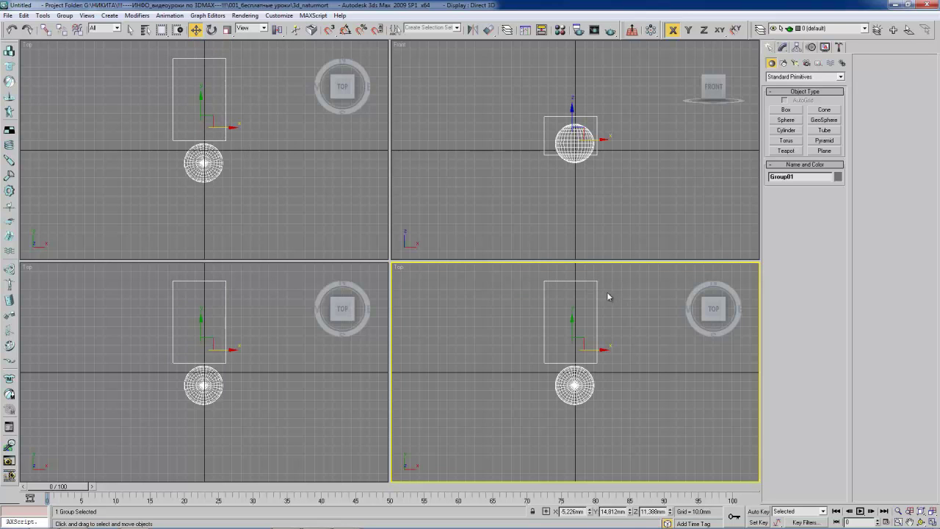
pyautogui.click(64, 16)
pyautogui.click(74, 42)
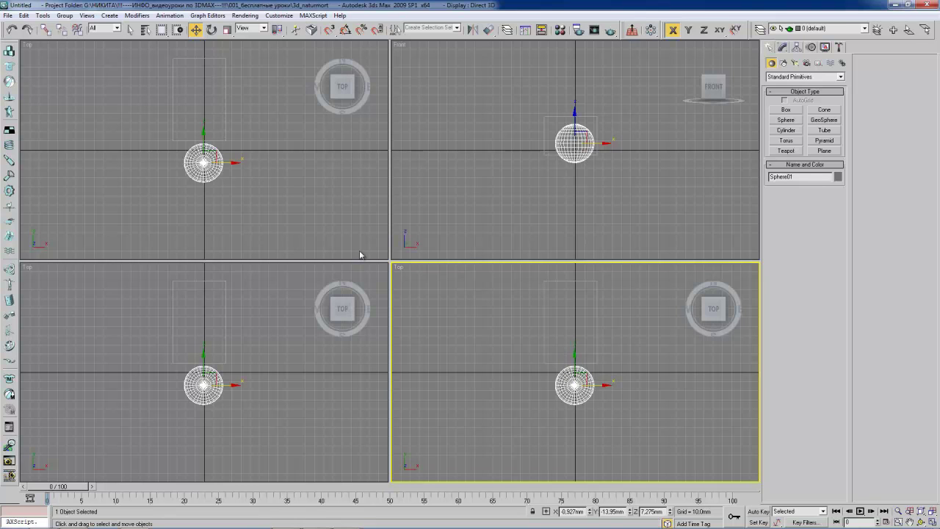
# Step: Turn the lower-right view into a smooth-shaded Perspective, zoomed to the extents and orbited to a new angle
pyautogui.press('p')
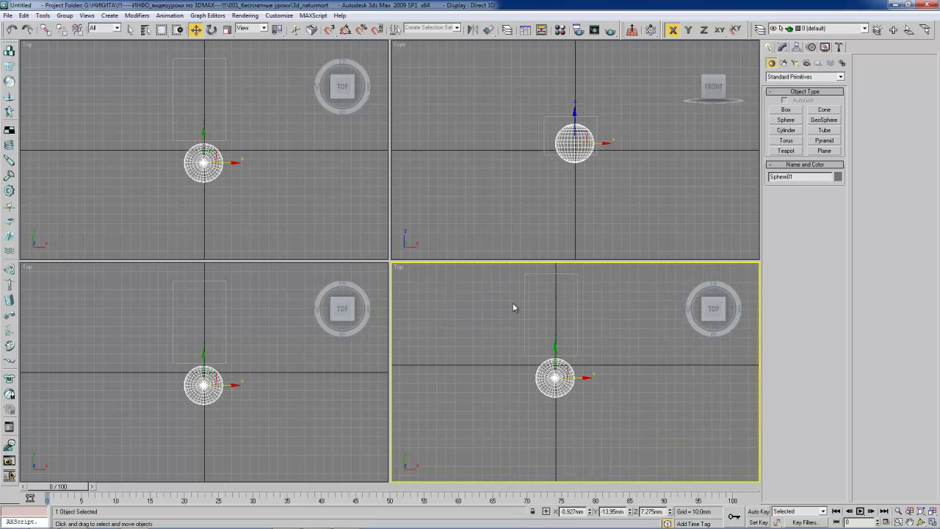
pyautogui.hotkey('ctrl', 'shift', 'z')
pyautogui.hotkey('ctrl', 'r')
pyautogui.moveTo(512, 340); pyautogui.dragTo(506, 313)
pyautogui.moveTo(541, 363)
pyautogui.mouseDown()
pyautogui.moveTo(558, 330)
pyautogui.moveTo(563, 337)
pyautogui.mouseUp()
pyautogui.scroll(-5, 578, 331)
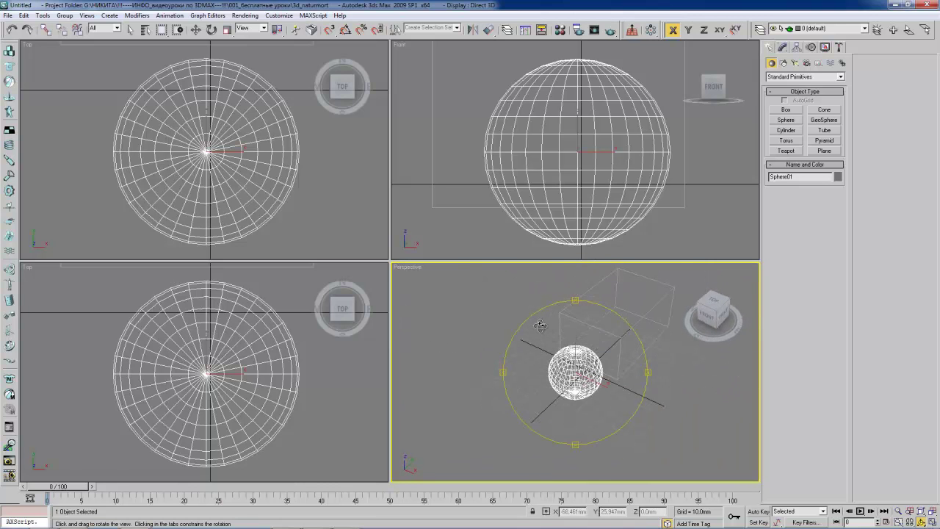
pyautogui.press('F3')
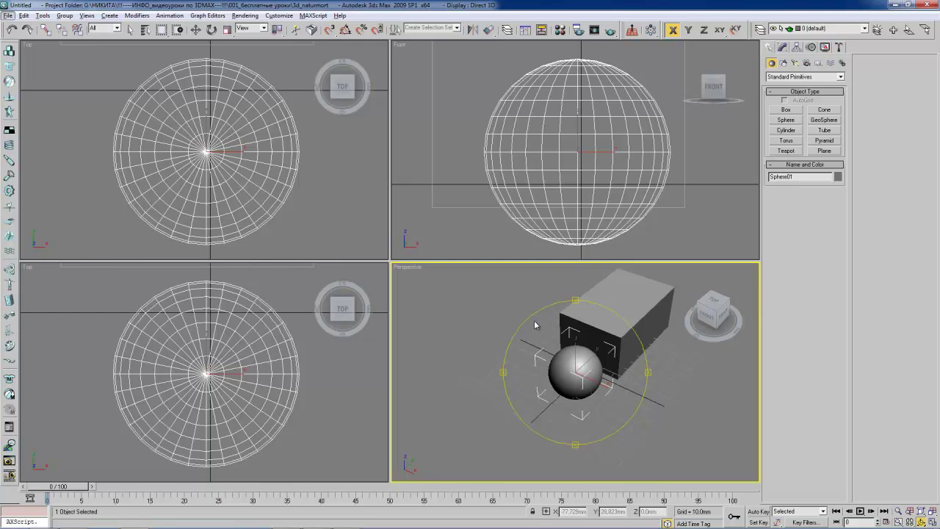
pyautogui.moveTo(573, 351); pyautogui.dragTo(565, 345)
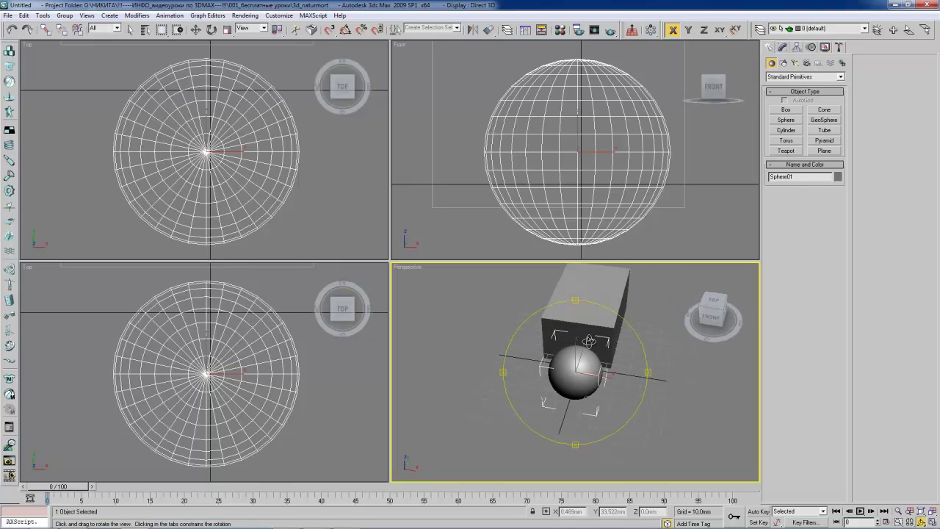
# Step: Move the sphere along X and then Y toward the box, about a 5.519mm Y offset
pyautogui.click(195, 29)
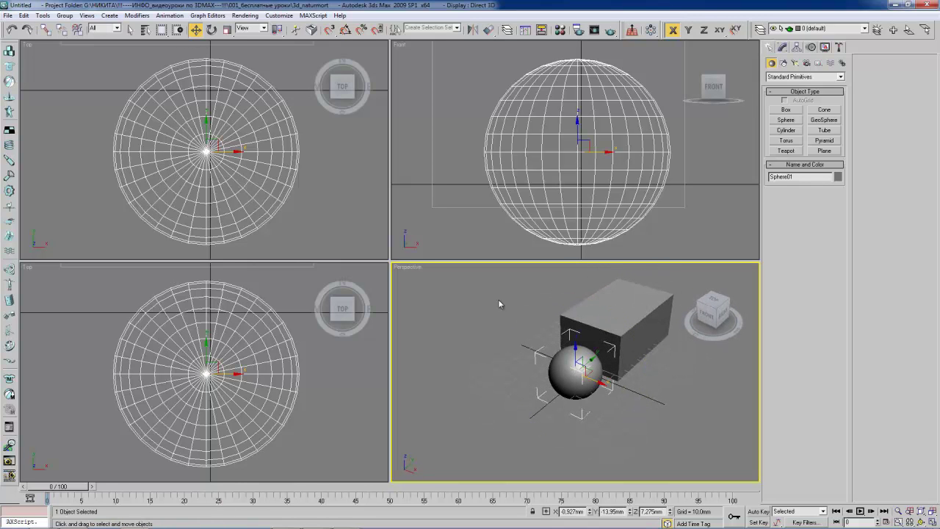
pyautogui.moveTo(602, 384)
pyautogui.mouseDown()
pyautogui.moveTo(615, 389)
pyautogui.moveTo(595, 382)
pyautogui.mouseUp()
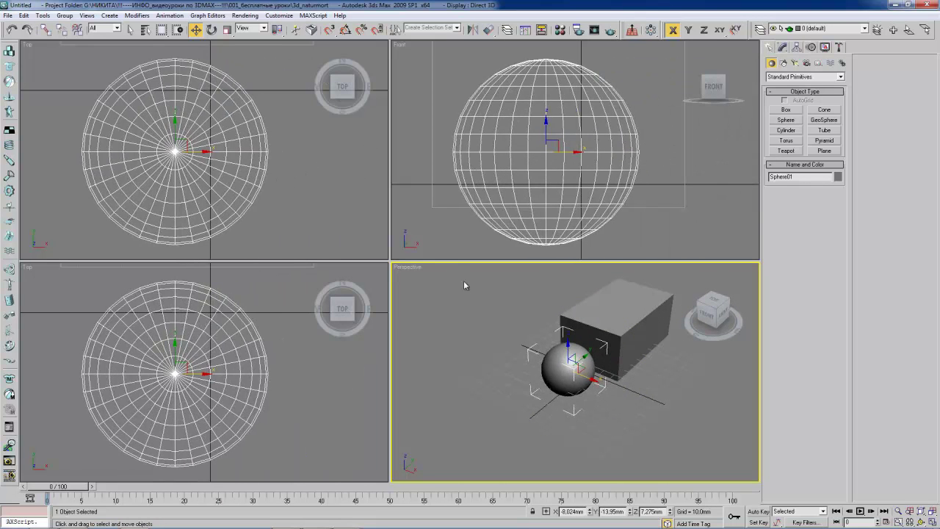
pyautogui.moveTo(562, 332); pyautogui.dragTo(521, 336, button='middle')
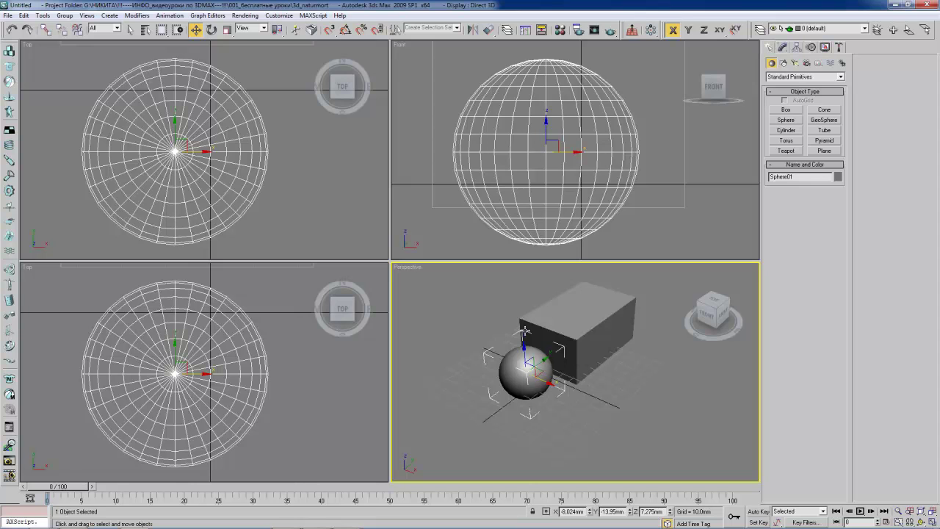
pyautogui.moveTo(518, 342); pyautogui.dragTo(519, 343, button='middle')
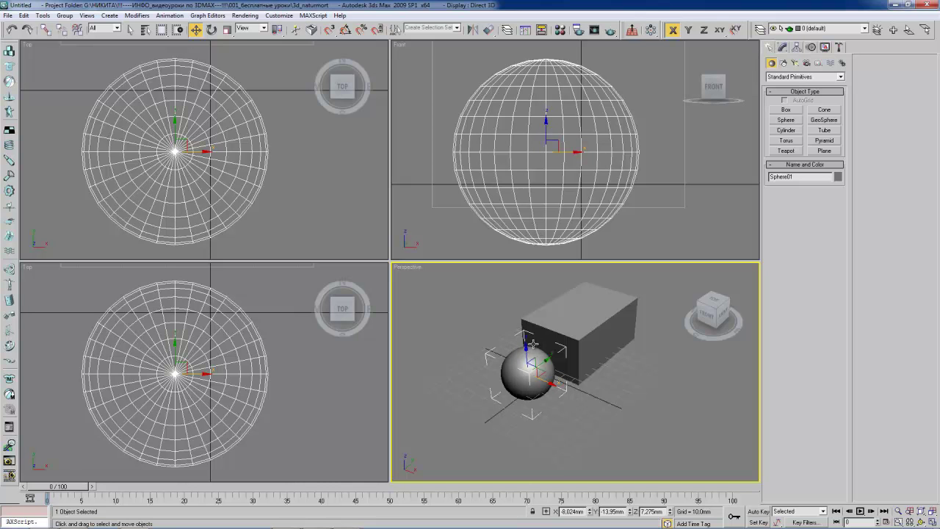
pyautogui.moveTo(526, 347)
pyautogui.mouseDown()
pyautogui.moveTo(568, 342)
pyautogui.moveTo(525, 365)
pyautogui.moveTo(534, 358)
pyautogui.mouseUp()
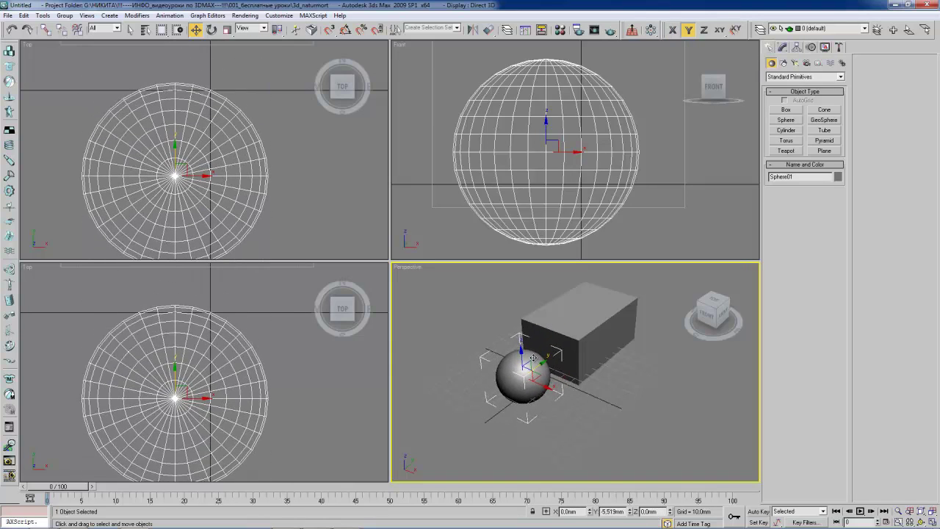
# Step: Move the sphere closer to the box and lift it slightly off the grid along Z
pyautogui.moveTo(181, 332); pyautogui.dragTo(200, 319, button='middle')
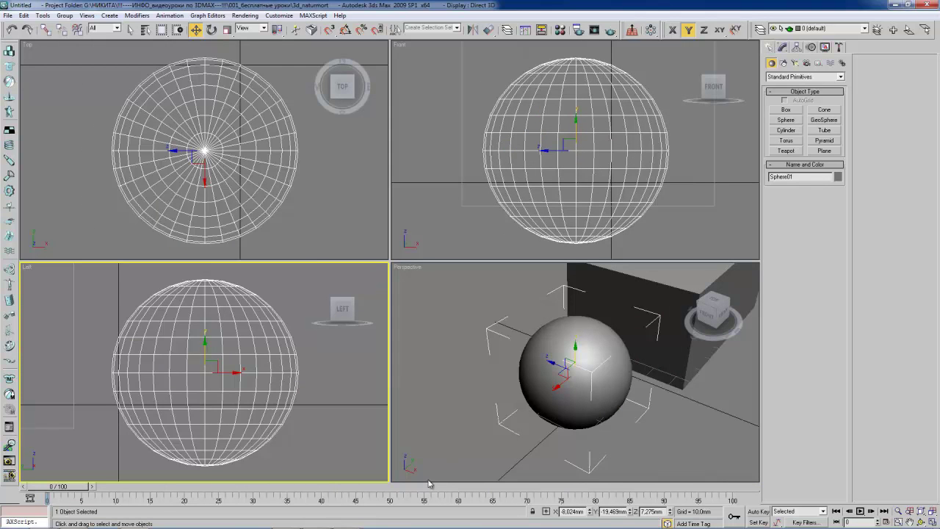
pyautogui.scroll(-3, 313, 439)
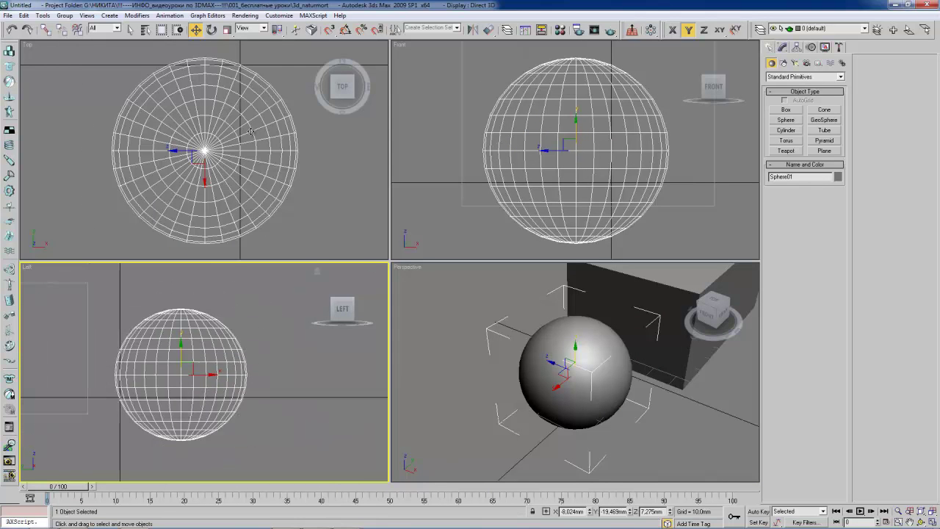
pyautogui.moveTo(251, 132); pyautogui.dragTo(243, 129, button='middle')
pyautogui.moveTo(506, 143); pyautogui.dragTo(489, 150, button='middle')
pyautogui.middleClick(191, 340)
pyautogui.moveTo(560, 386)
pyautogui.mouseDown()
pyautogui.moveTo(530, 406)
pyautogui.moveTo(526, 365)
pyautogui.moveTo(488, 379)
pyautogui.mouseUp()
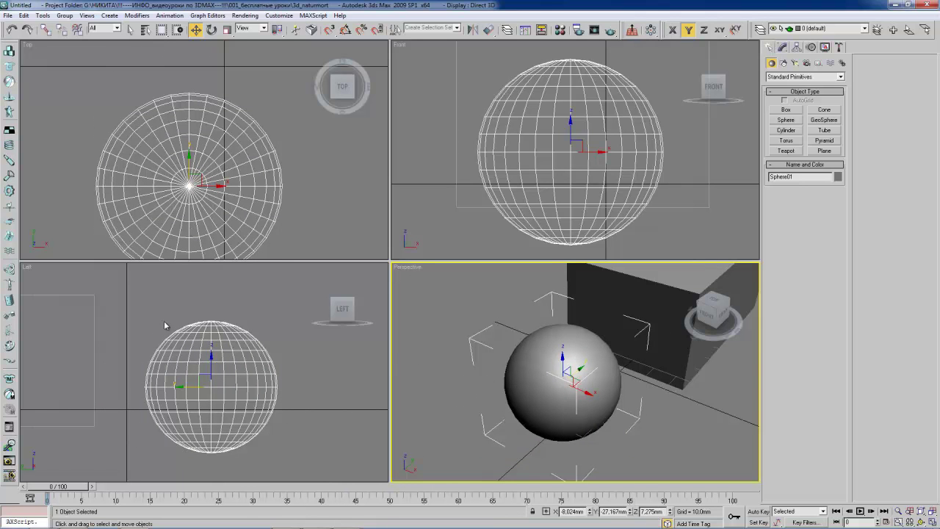
pyautogui.moveTo(568, 355); pyautogui.dragTo(499, 345, button='middle')
pyautogui.moveTo(499, 343)
pyautogui.mouseDown()
pyautogui.moveTo(499, 319)
pyautogui.moveTo(495, 335)
pyautogui.mouseUp()
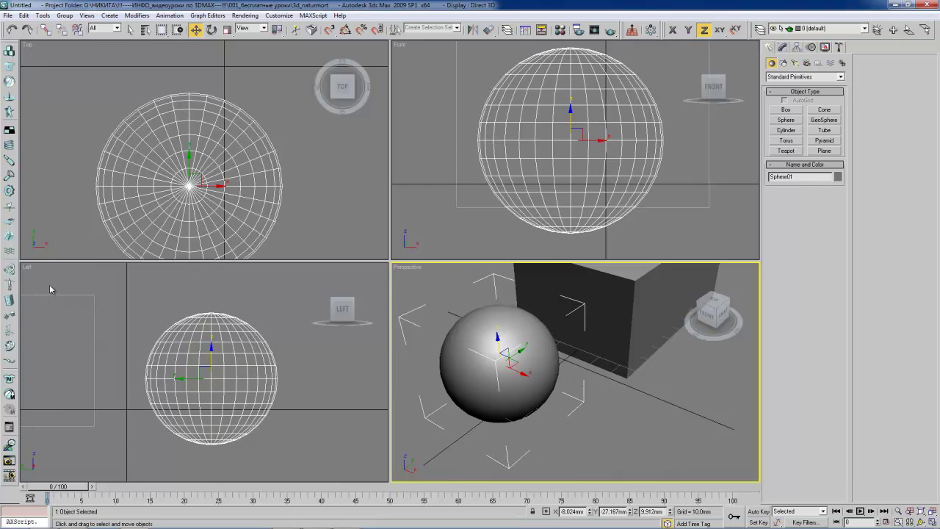
pyautogui.scroll(-1, 501, 345)
pyautogui.scroll(-2, 507, 341)
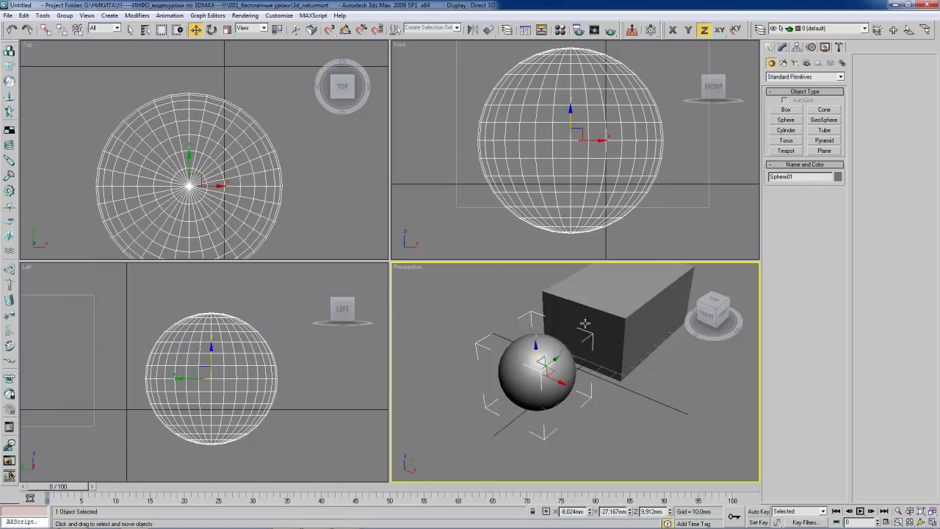
pyautogui.scroll(-2, 528, 336)
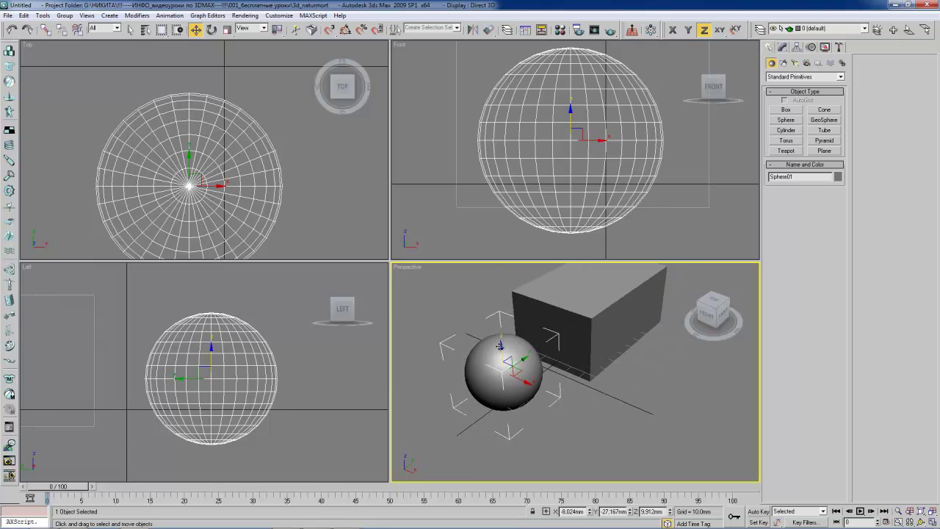
pyautogui.moveTo(500, 345); pyautogui.dragTo(531, 347)
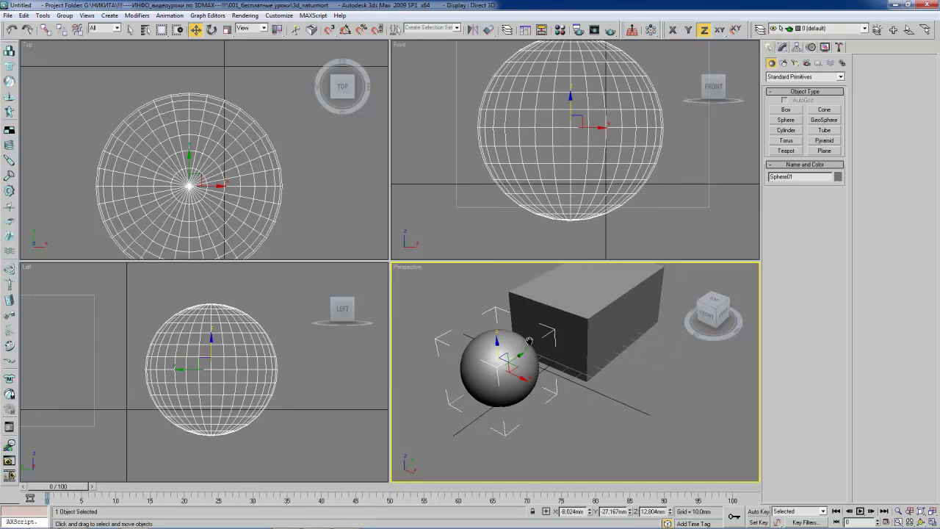
# Step: Slide the sphere along Y, YZ, Z and X until it rests against the box front (Y -21.157mm, Z 14.744mm)
pyautogui.moveTo(532, 346); pyautogui.dragTo(524, 342, button='middle')
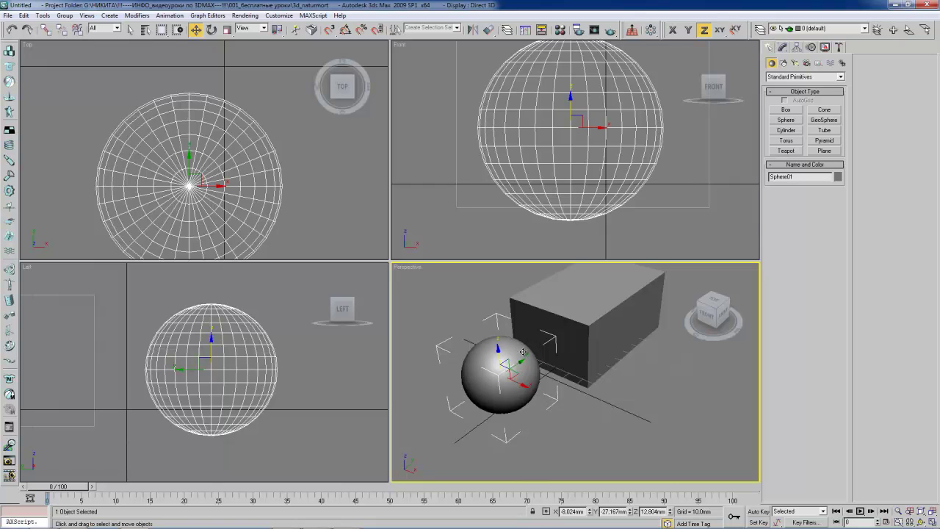
pyautogui.press('F6')
pyautogui.moveTo(521, 359); pyautogui.dragTo(522, 360)
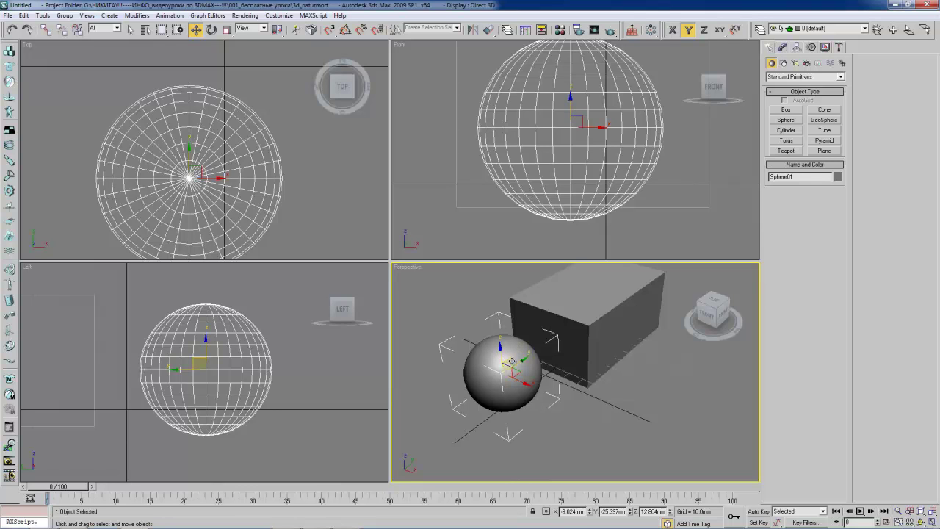
pyautogui.moveTo(511, 360); pyautogui.dragTo(520, 355)
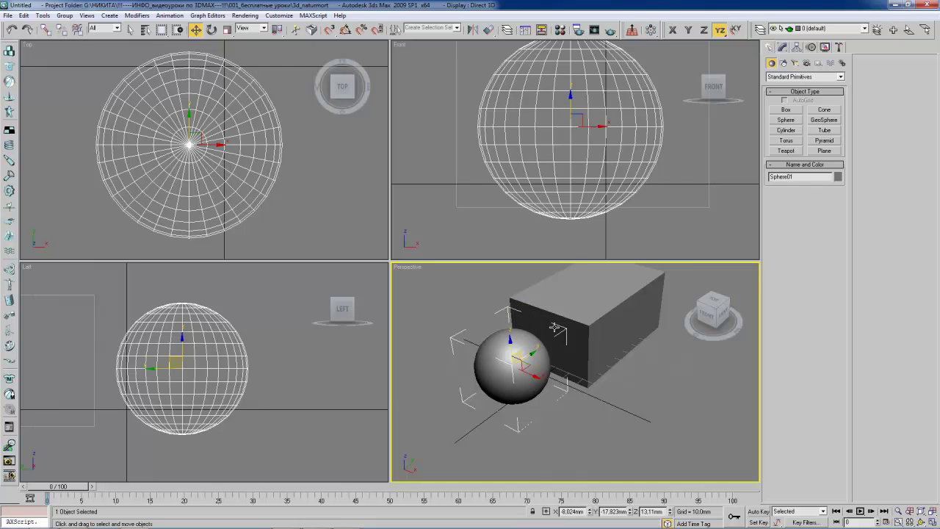
pyautogui.moveTo(552, 328)
pyautogui.mouseDown(button='middle')
pyautogui.moveTo(545, 336)
pyautogui.moveTo(559, 336)
pyautogui.moveTo(556, 318)
pyautogui.moveTo(567, 325)
pyautogui.mouseUp(button='middle')
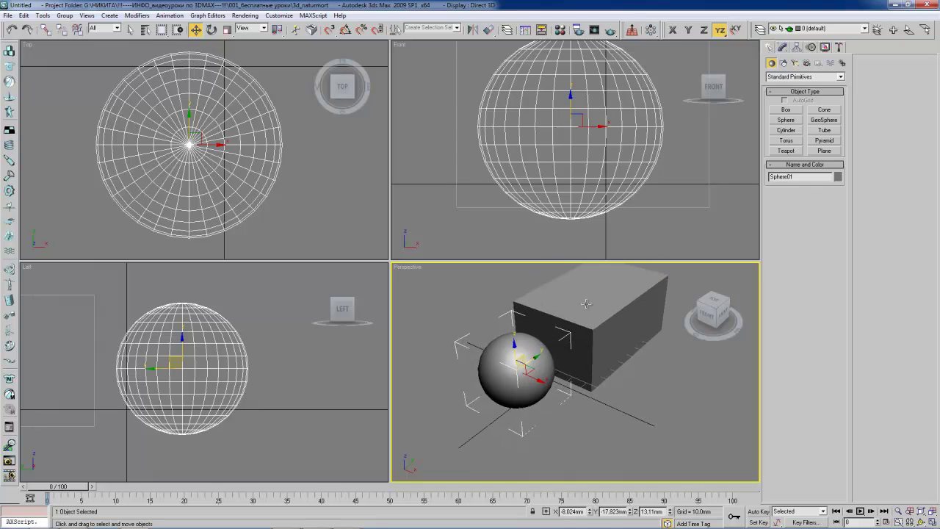
pyautogui.moveTo(530, 358); pyautogui.dragTo(529, 358)
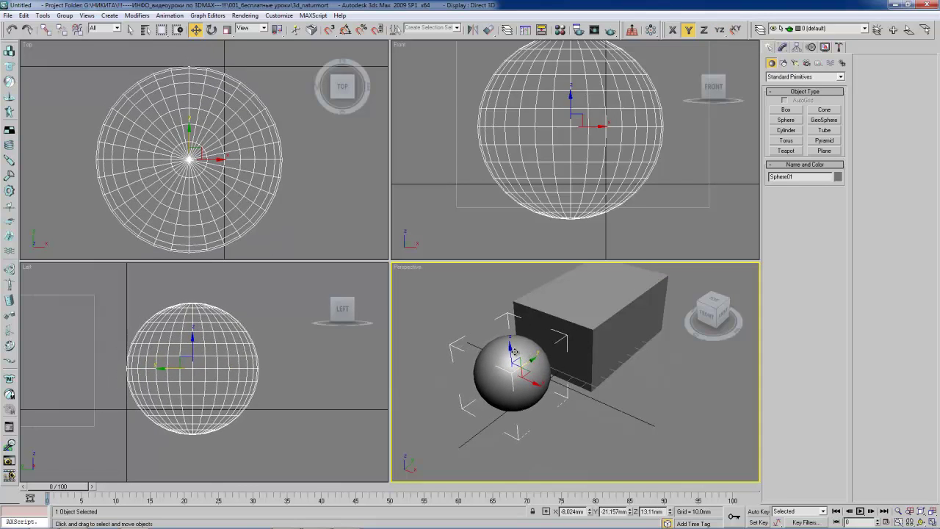
pyautogui.moveTo(512, 352); pyautogui.dragTo(511, 345)
pyautogui.moveTo(528, 381); pyautogui.dragTo(484, 344)
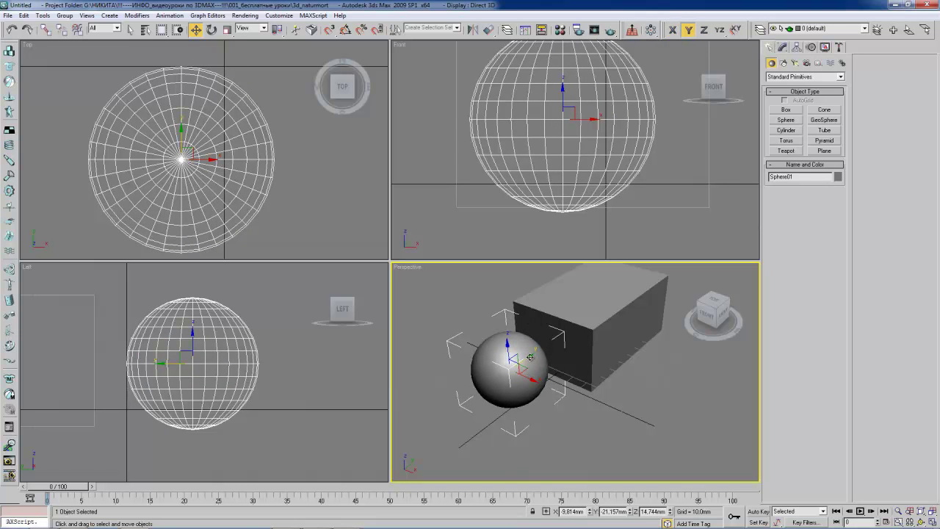
# Step: Switch to Rotate, select the tilted box and trial-tilt it, cancelling the tilt
pyautogui.click(213, 30)
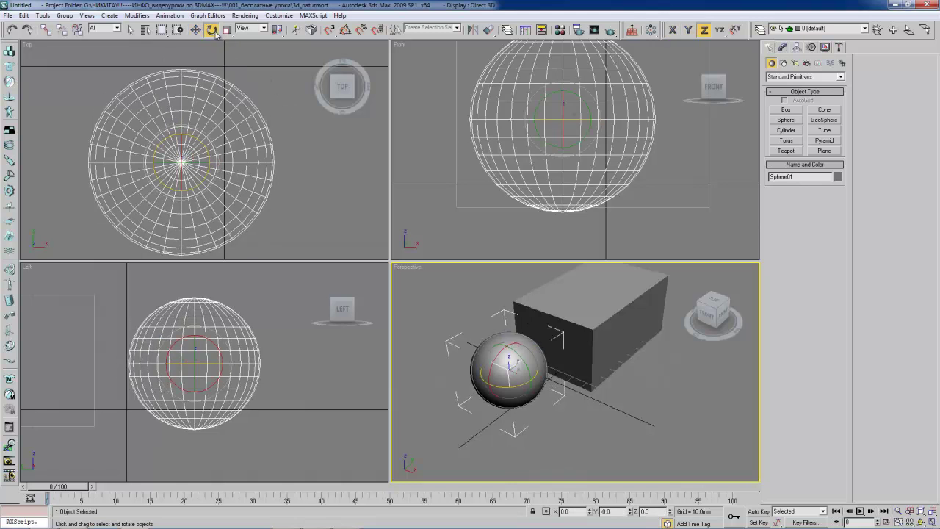
pyautogui.moveTo(513, 338)
pyautogui.mouseDown()
pyautogui.moveTo(529, 327)
pyautogui.moveTo(629, 381)
pyautogui.mouseUp()
pyautogui.click(574, 321)
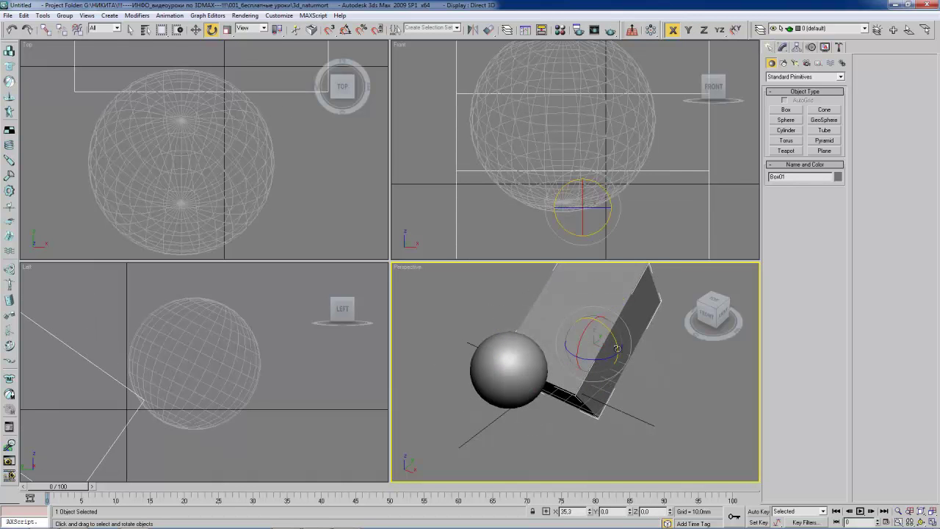
pyautogui.keyDown('alt'); pyautogui.moveTo(629, 381); pyautogui.dragTo(532, 282, button='middle'); pyautogui.keyUp('alt')
pyautogui.scroll(-3, 563, 337)
pyautogui.scroll(2, 566, 336)
pyautogui.moveTo(566, 337); pyautogui.dragTo(563, 339, button='middle')
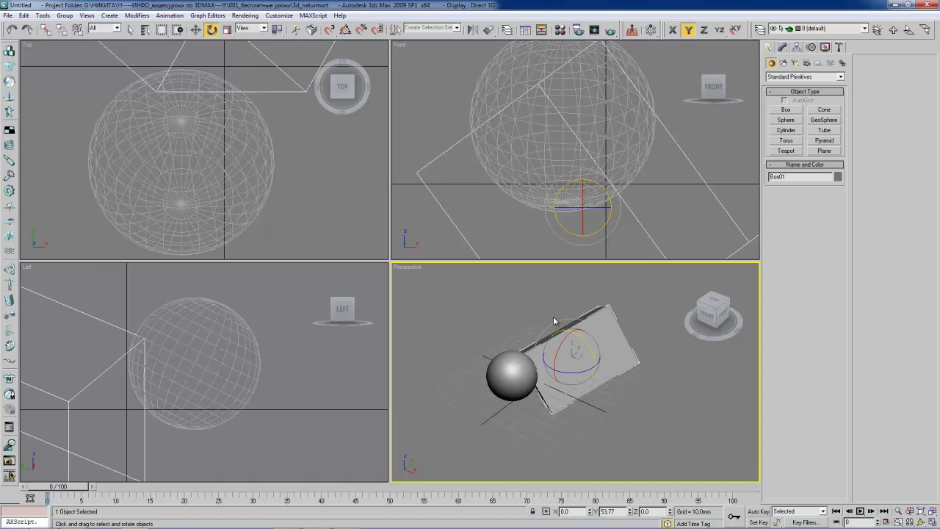
pyautogui.moveTo(558, 330); pyautogui.dragTo(559, 333, button='middle')
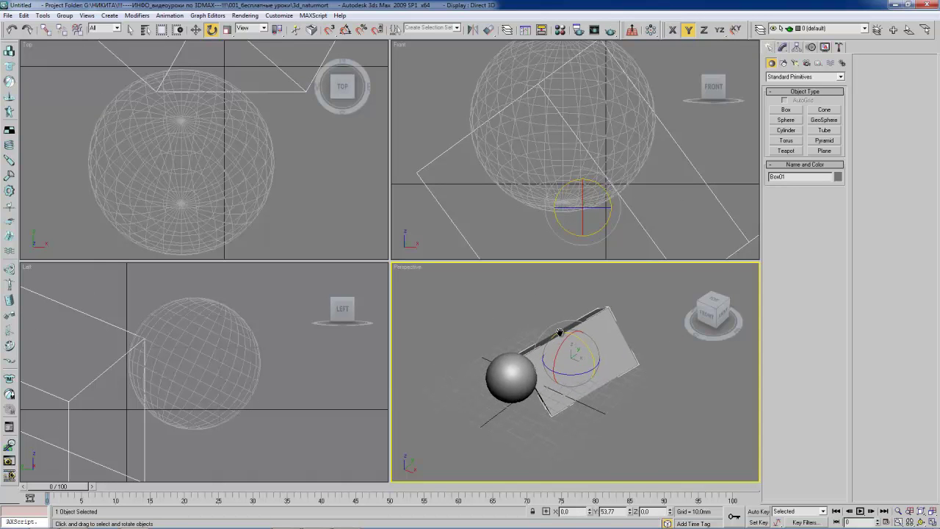
pyautogui.moveTo(560, 324)
pyautogui.mouseDown()
pyautogui.moveTo(577, 340)
pyautogui.moveTo(585, 330)
pyautogui.moveTo(514, 274)
pyautogui.moveTo(563, 335)
pyautogui.moveTo(482, 262)
pyautogui.moveTo(514, 287)
pyautogui.moveTo(525, 284)
pyautogui.mouseUp()
pyautogui.rightClick(577, 340)
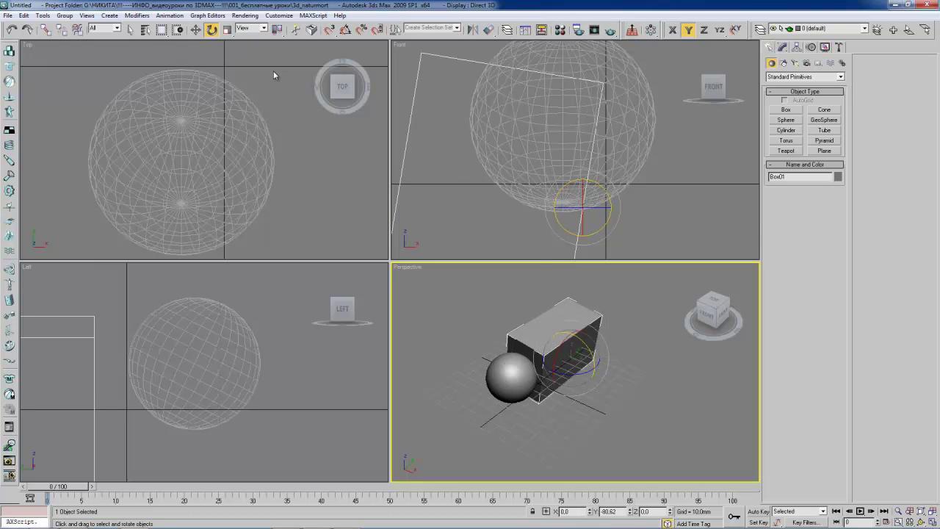
# Step: Rotate the box around Y, then enter 0 as its absolute Y rotation in Rotate Transform Type-In
pyautogui.moveTo(583, 342)
pyautogui.mouseDown()
pyautogui.moveTo(602, 410)
pyautogui.moveTo(591, 361)
pyautogui.mouseUp()
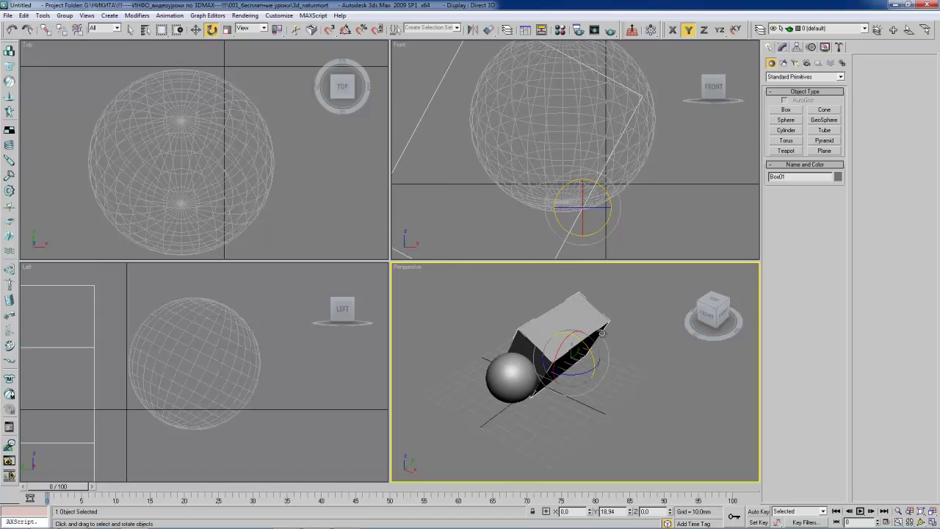
pyautogui.moveTo(588, 344)
pyautogui.mouseDown()
pyautogui.moveTo(586, 336)
pyautogui.moveTo(592, 356)
pyautogui.mouseUp()
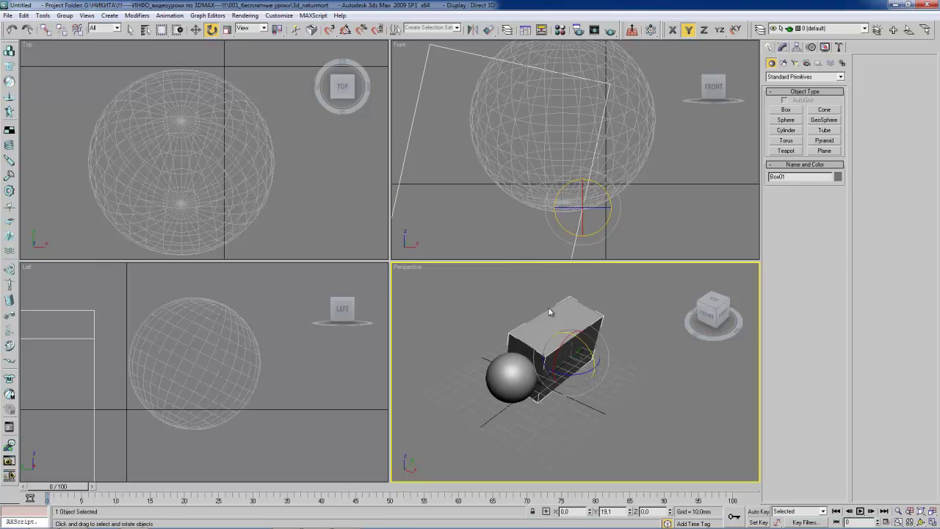
pyautogui.moveTo(549, 312); pyautogui.dragTo(553, 319, button='middle')
pyautogui.rightClick(214, 35)
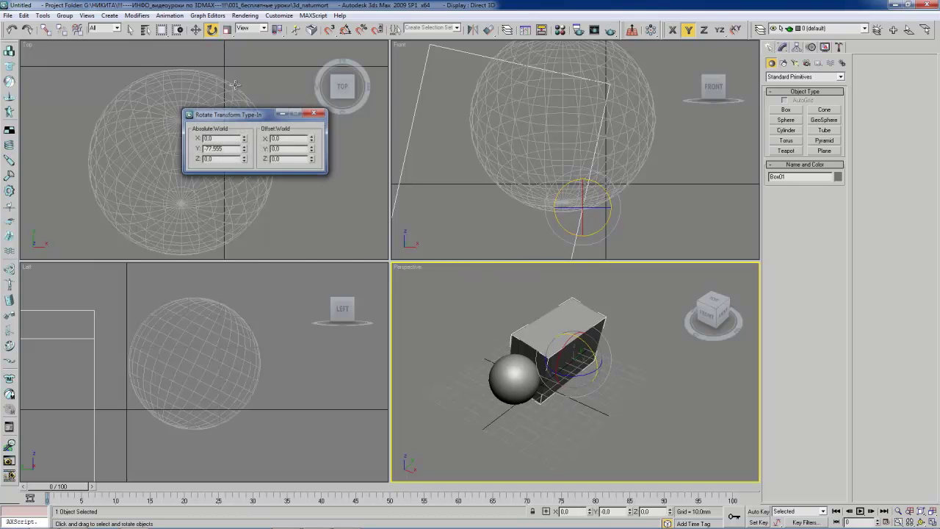
pyautogui.press('Tab')
pyautogui.write('0')
pyautogui.press('Return')
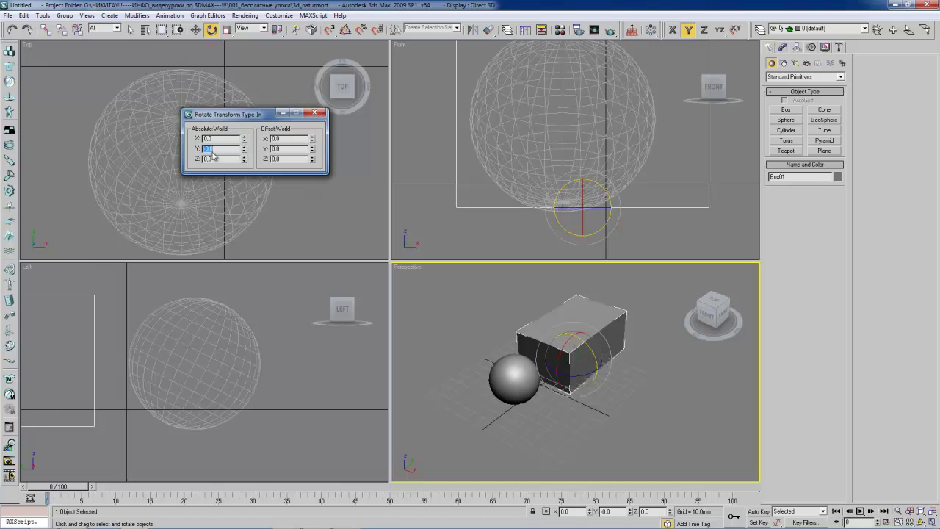
# Step: Close the rotation type-in, then check the box position in Move Transform Type-In (X -5.226, Y 54.99, Z -5.315mm)
pyautogui.click(314, 115)
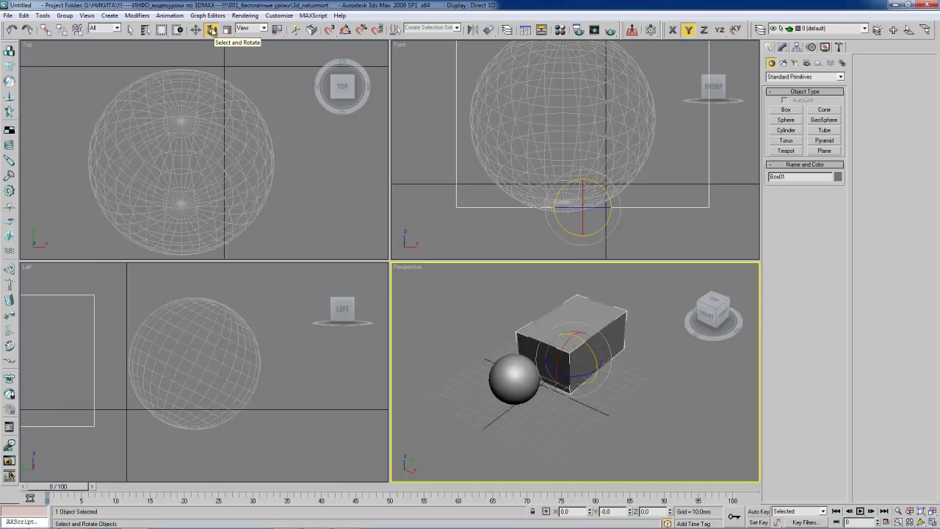
pyautogui.click(196, 30)
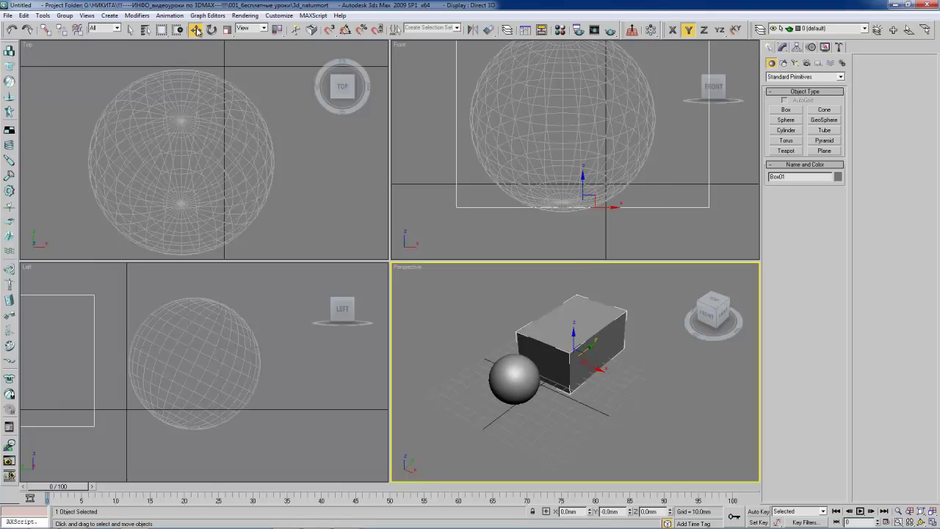
pyautogui.rightClick(196, 30)
pyautogui.moveTo(249, 119)
pyautogui.mouseDown()
pyautogui.moveTo(269, 128)
pyautogui.moveTo(213, 115)
pyautogui.mouseUp()
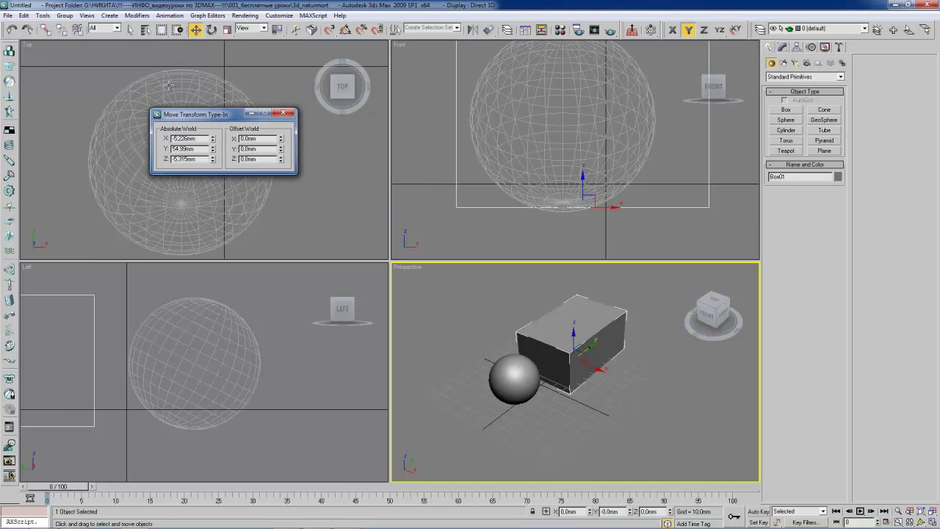
pyautogui.moveTo(196, 117); pyautogui.dragTo(321, 148)
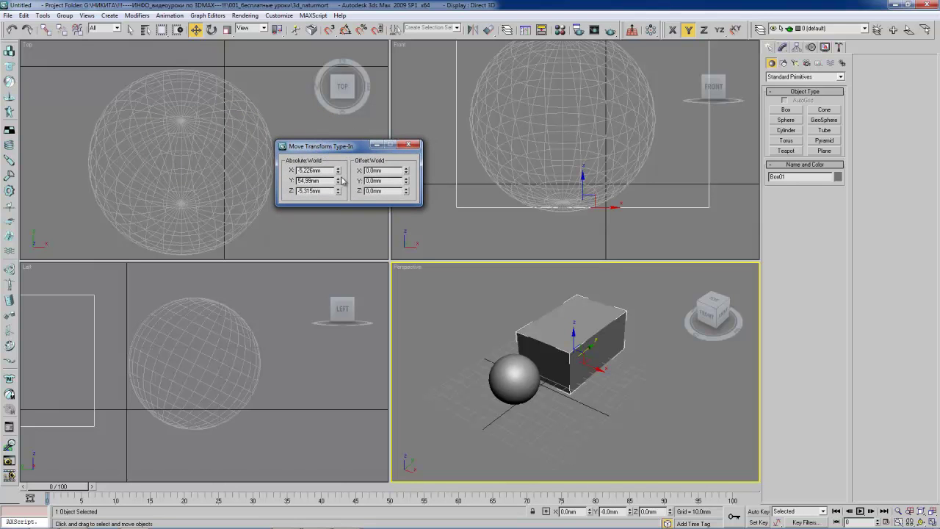
pyautogui.moveTo(343, 154); pyautogui.dragTo(338, 157)
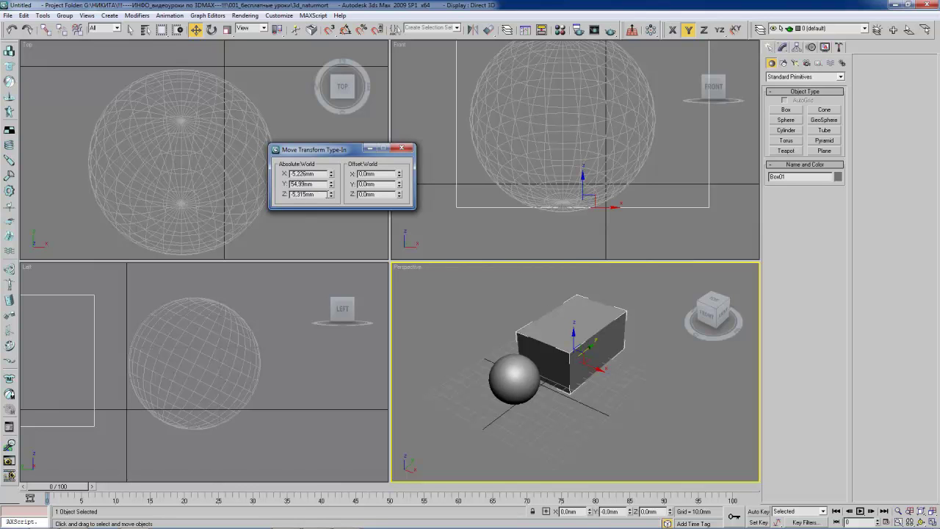
pyautogui.moveTo(321, 151); pyautogui.dragTo(364, 149)
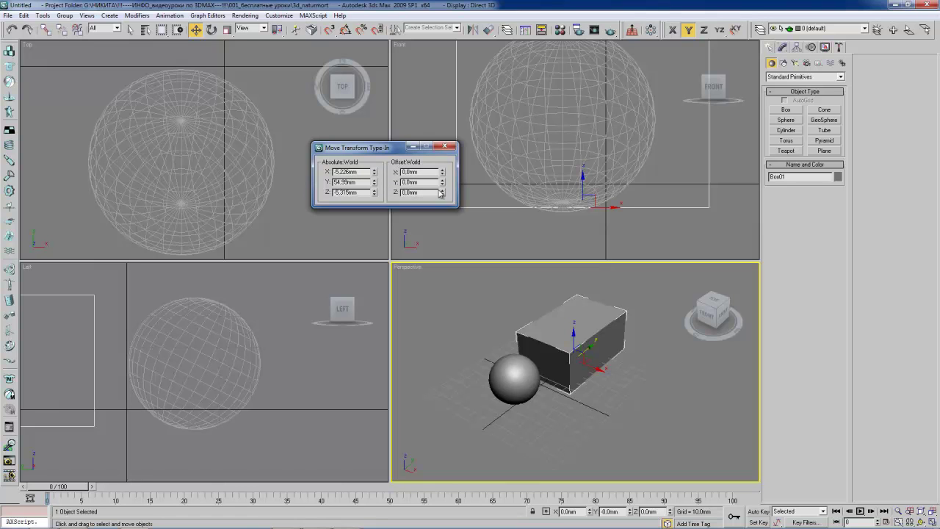
pyautogui.moveTo(388, 152); pyautogui.dragTo(348, 151)
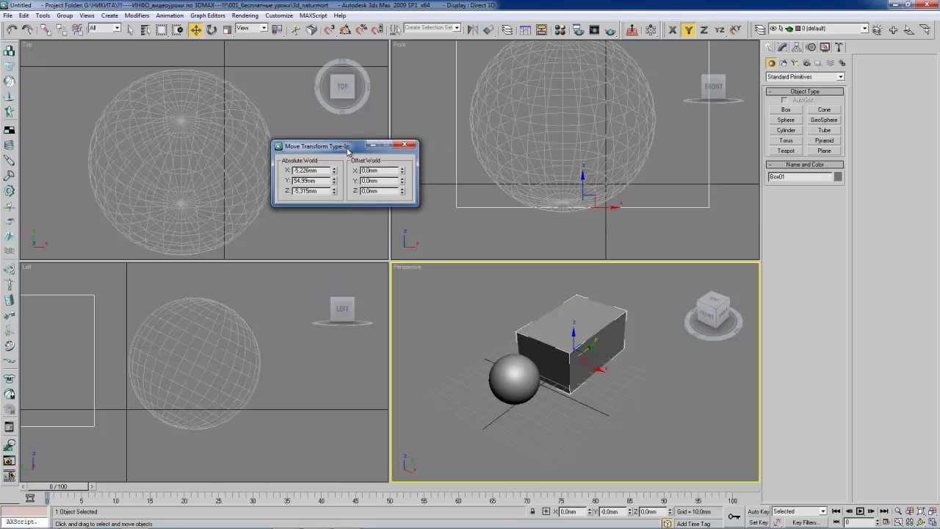
pyautogui.click(403, 145)
pyautogui.moveTo(586, 326)
pyautogui.mouseDown(button='middle')
pyautogui.moveTo(538, 332)
pyautogui.moveTo(547, 326)
pyautogui.mouseUp(button='middle')
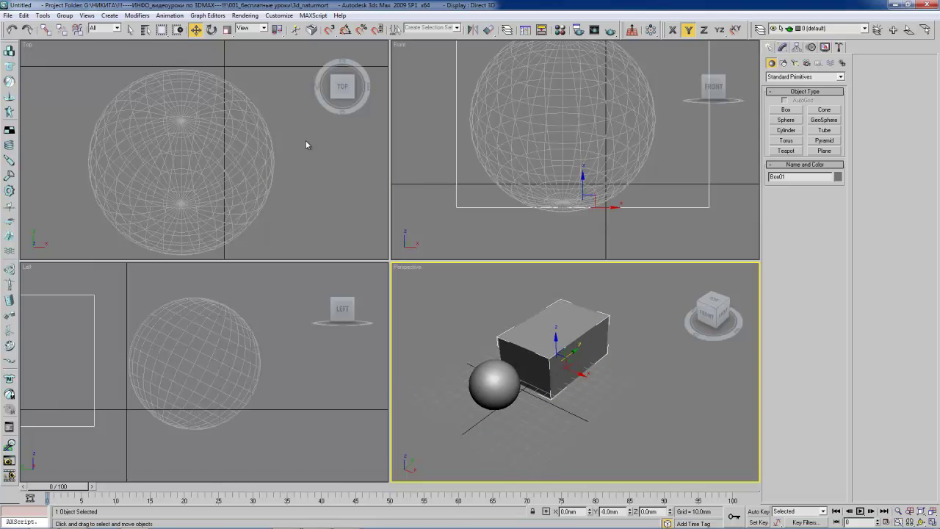
# Step: Turn the box about its vertical Z axis by roughly 50 degrees beside the sphere
pyautogui.click(211, 29)
pyautogui.moveTo(563, 347); pyautogui.dragTo(580, 308)
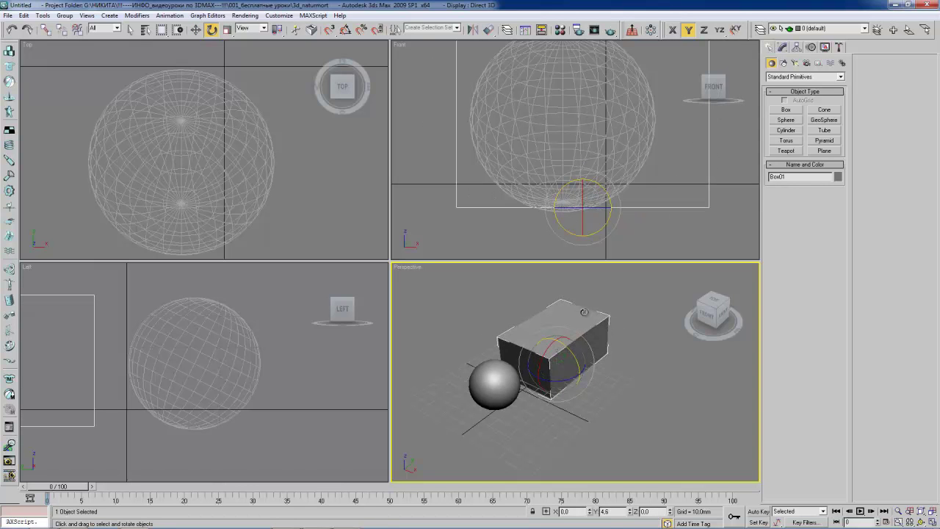
pyautogui.moveTo(567, 348); pyautogui.dragTo(562, 379)
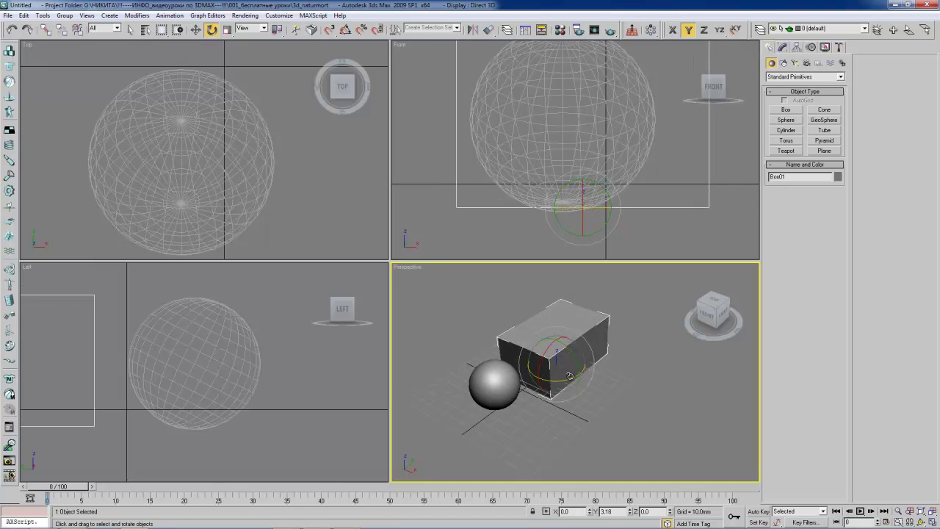
pyautogui.moveTo(561, 379)
pyautogui.mouseDown()
pyautogui.moveTo(433, 318)
pyautogui.moveTo(497, 336)
pyautogui.mouseUp()
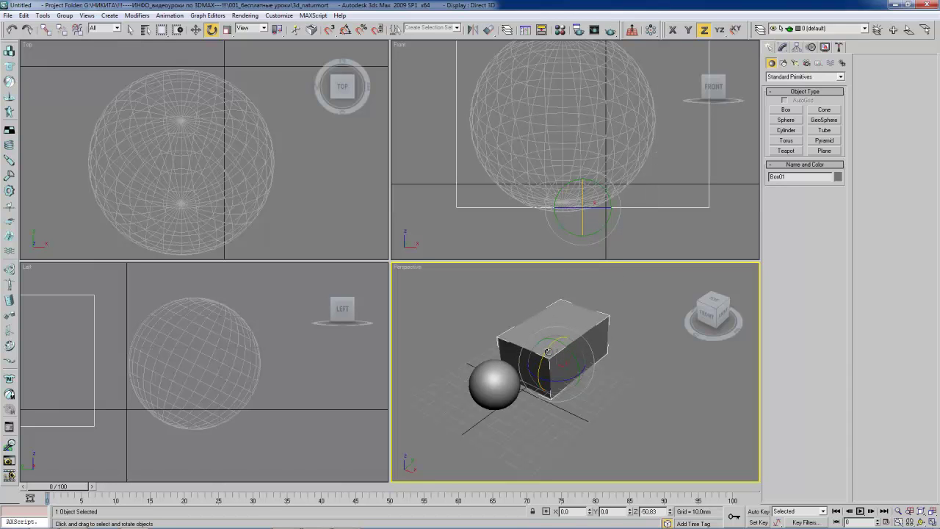
pyautogui.moveTo(528, 341); pyautogui.dragTo(517, 341, button='middle')
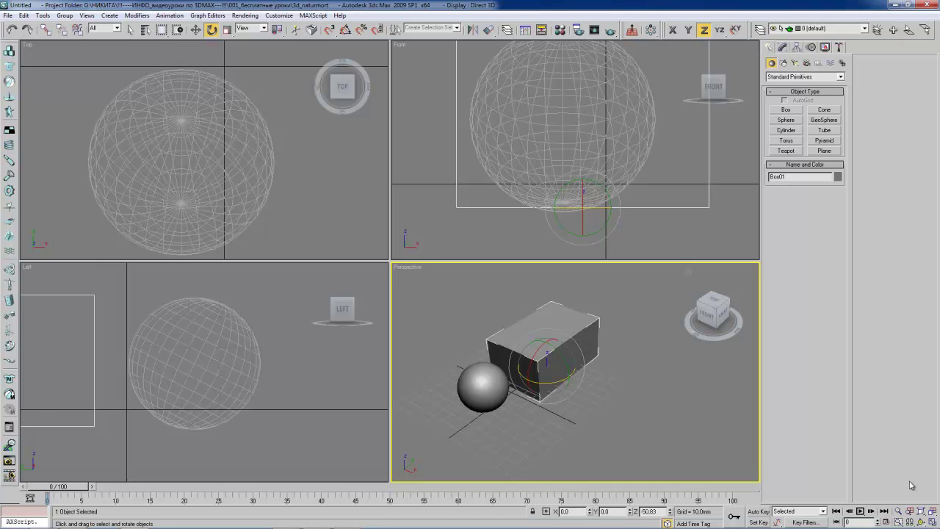
# Step: Orbit the Perspective view around the selection to show the box and sphere from the far side
pyautogui.click(922, 522)
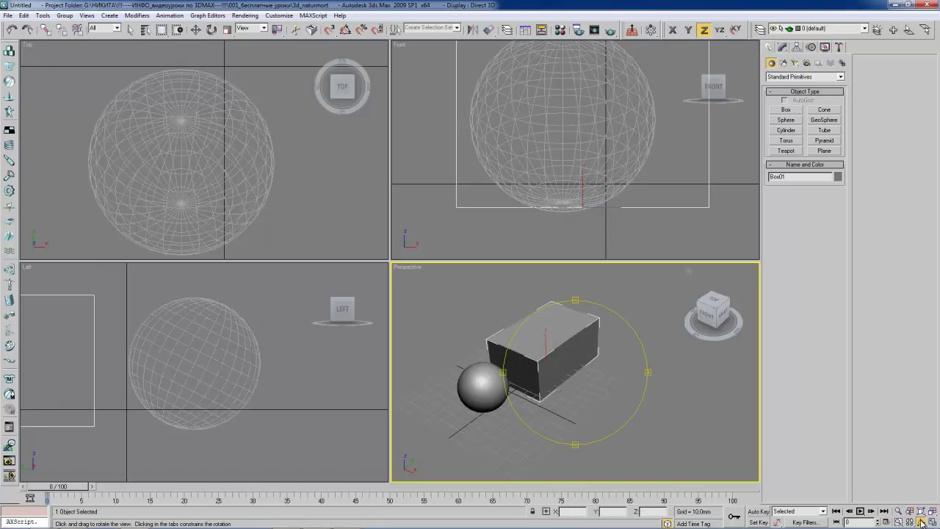
pyautogui.moveTo(579, 411)
pyautogui.mouseDown()
pyautogui.moveTo(609, 264)
pyautogui.moveTo(521, 77)
pyautogui.mouseUp()
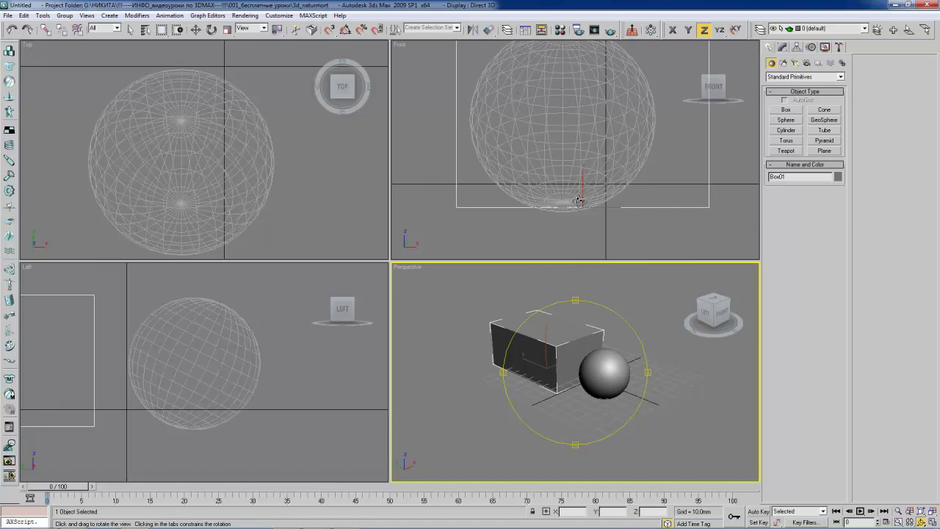
pyautogui.moveTo(549, 293)
pyautogui.mouseDown()
pyautogui.moveTo(520, 309)
pyautogui.moveTo(553, 312)
pyautogui.moveTo(536, 339)
pyautogui.mouseUp()
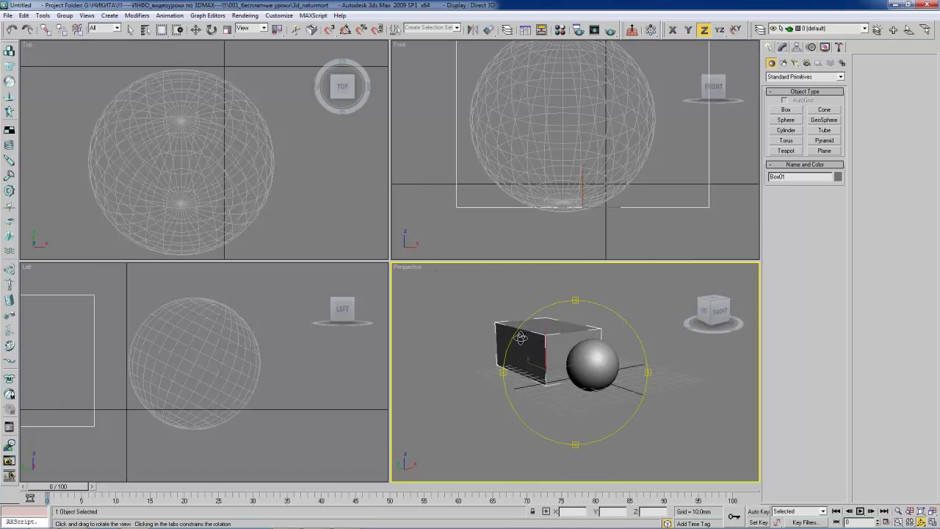
# Step: Orbit the Left view into an angled Orthographic view
pyautogui.click(230, 305)
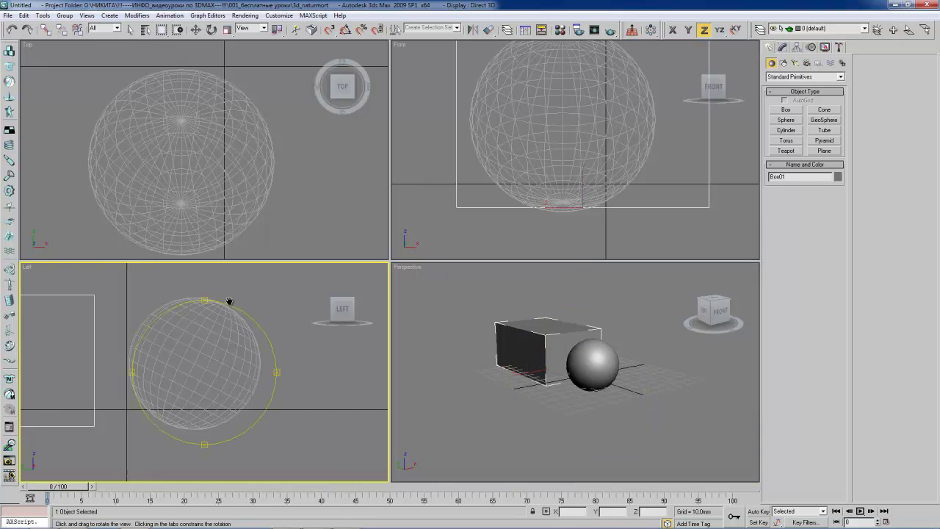
pyautogui.moveTo(200, 319)
pyautogui.mouseDown()
pyautogui.moveTo(213, 330)
pyautogui.moveTo(190, 348)
pyautogui.moveTo(193, 328)
pyautogui.moveTo(220, 352)
pyautogui.moveTo(199, 330)
pyautogui.moveTo(231, 325)
pyautogui.moveTo(201, 318)
pyautogui.mouseUp()
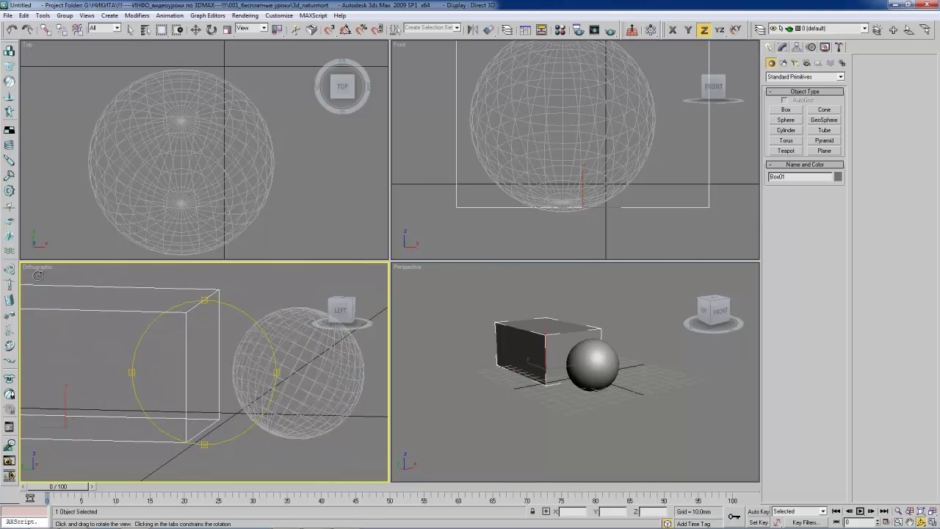
pyautogui.moveTo(222, 327)
pyautogui.mouseDown()
pyautogui.moveTo(192, 351)
pyautogui.moveTo(225, 335)
pyautogui.moveTo(225, 352)
pyautogui.moveTo(216, 323)
pyautogui.mouseUp()
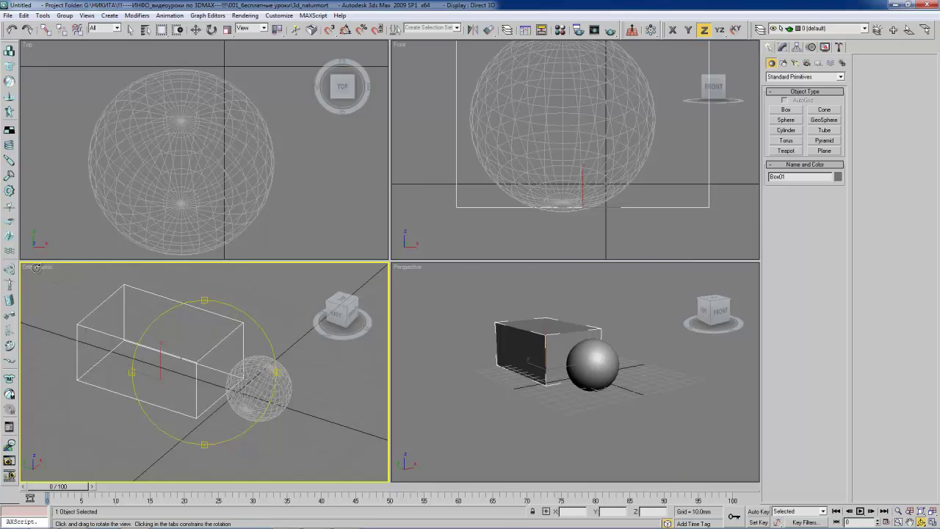
# Step: Switch the lower-left view back to Left and pan it to frame the box and sphere
pyautogui.rightClick(36, 267)
pyautogui.moveTo(66, 273)
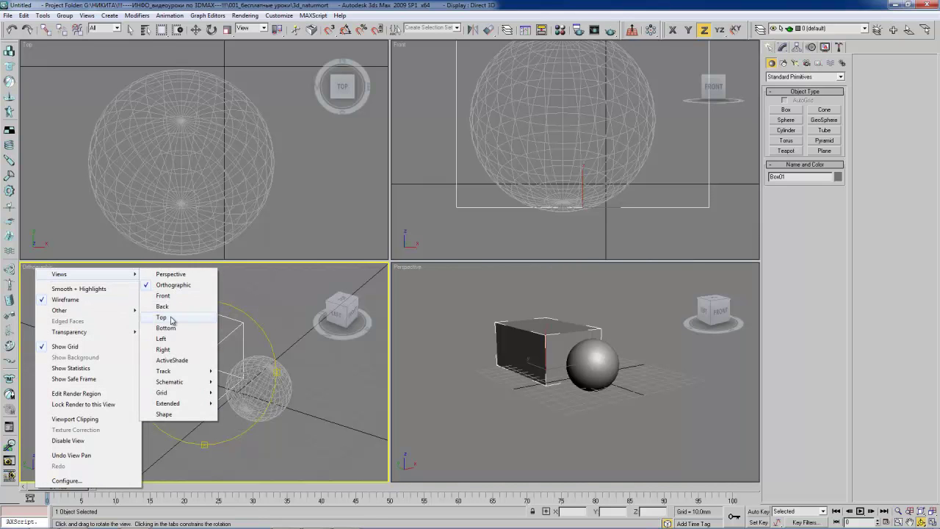
pyautogui.click(166, 338)
pyautogui.moveTo(210, 335); pyautogui.dragTo(203, 342, button='middle')
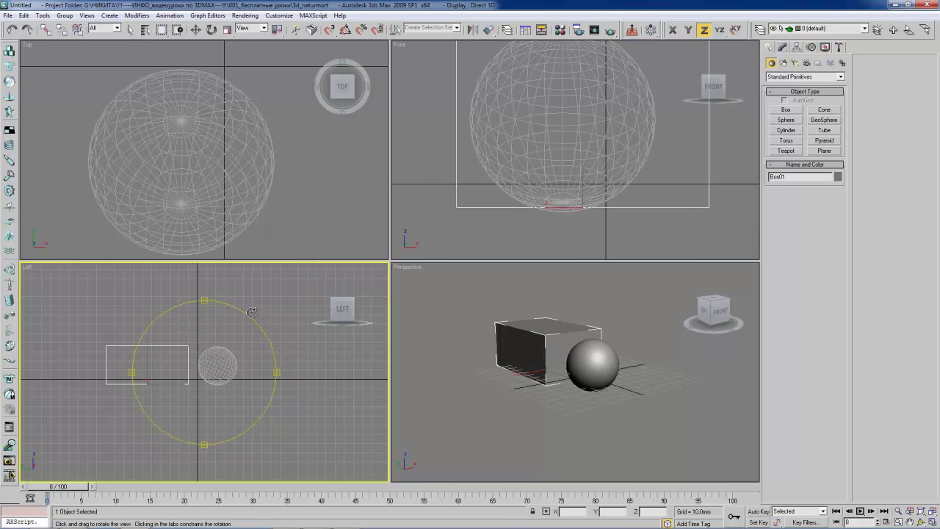
pyautogui.moveTo(200, 325); pyautogui.dragTo(220, 332, button='middle')
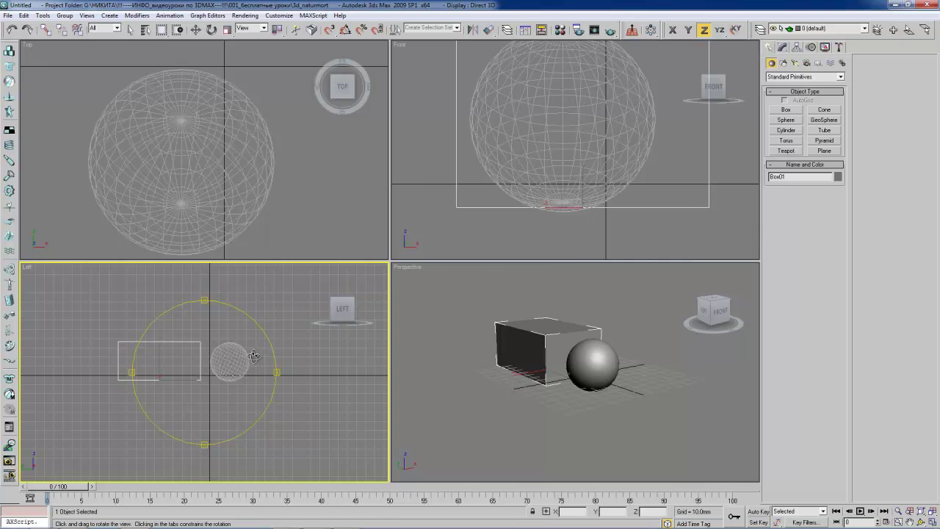
pyautogui.moveTo(228, 339); pyautogui.dragTo(228, 346, button='middle')
# Step: Slightly orbit the Top, Front and Perspective views
pyautogui.click(177, 153)
pyautogui.moveTo(180, 136); pyautogui.dragTo(165, 96)
pyautogui.moveTo(513, 131); pyautogui.dragTo(512, 140)
pyautogui.click(536, 303)
pyautogui.moveTo(535, 303); pyautogui.dragTo(543, 310)
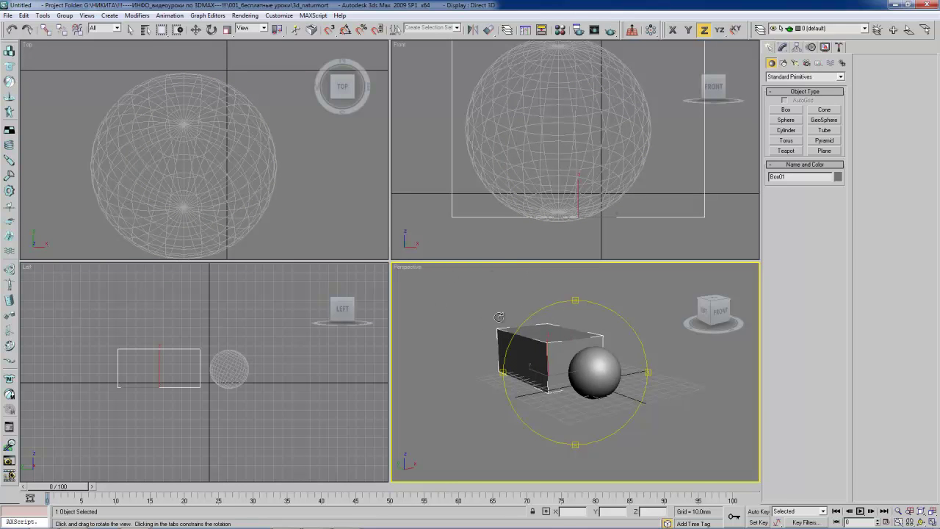
pyautogui.press('t')
pyautogui.moveTo(580, 346); pyautogui.dragTo(572, 353, button='middle')
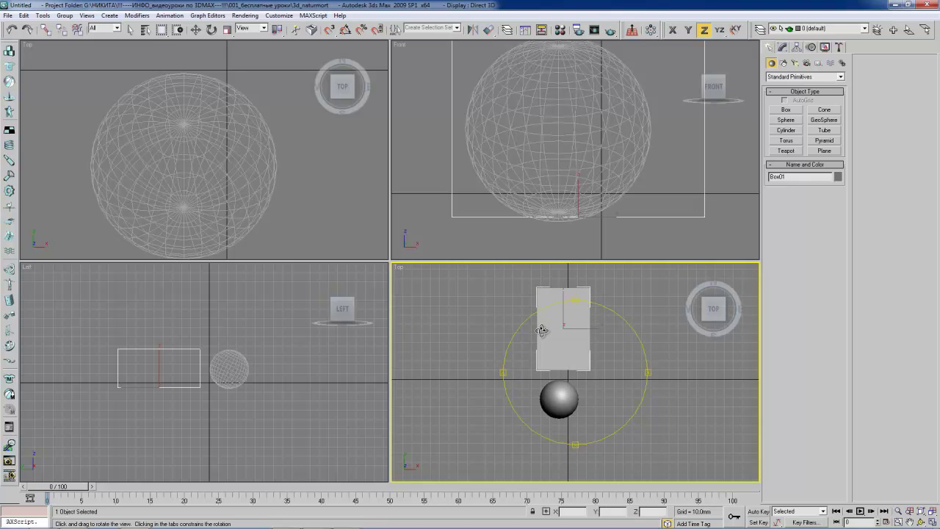
pyautogui.press('p')
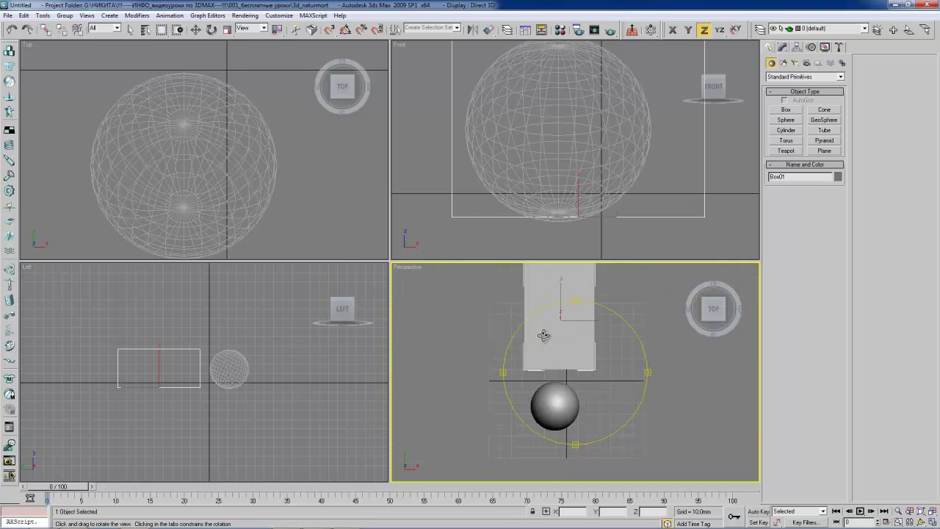
pyautogui.moveTo(560, 357)
pyautogui.mouseDown()
pyautogui.moveTo(570, 349)
pyautogui.moveTo(530, 377)
pyautogui.mouseUp()
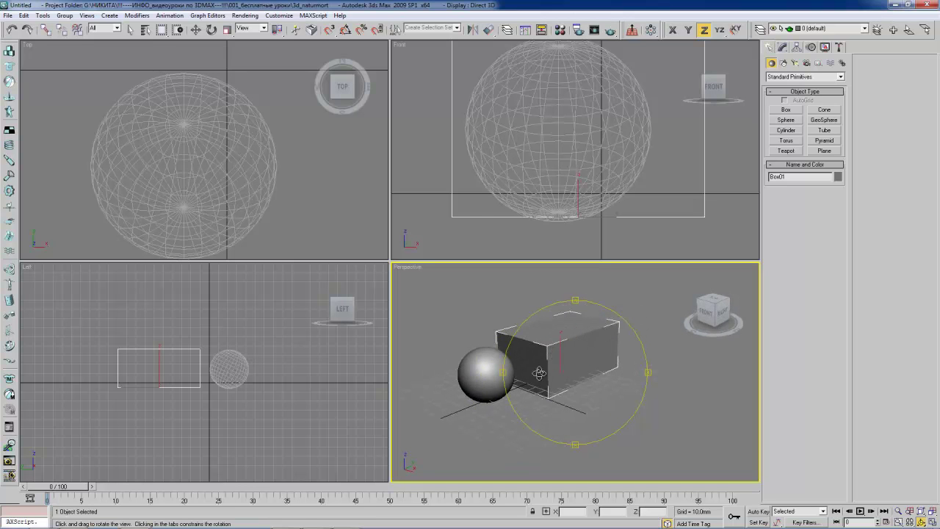
pyautogui.moveTo(575, 344)
pyautogui.mouseDown()
pyautogui.moveTo(644, 343)
pyautogui.moveTo(499, 320)
pyautogui.moveTo(577, 353)
pyautogui.moveTo(533, 351)
pyautogui.mouseUp()
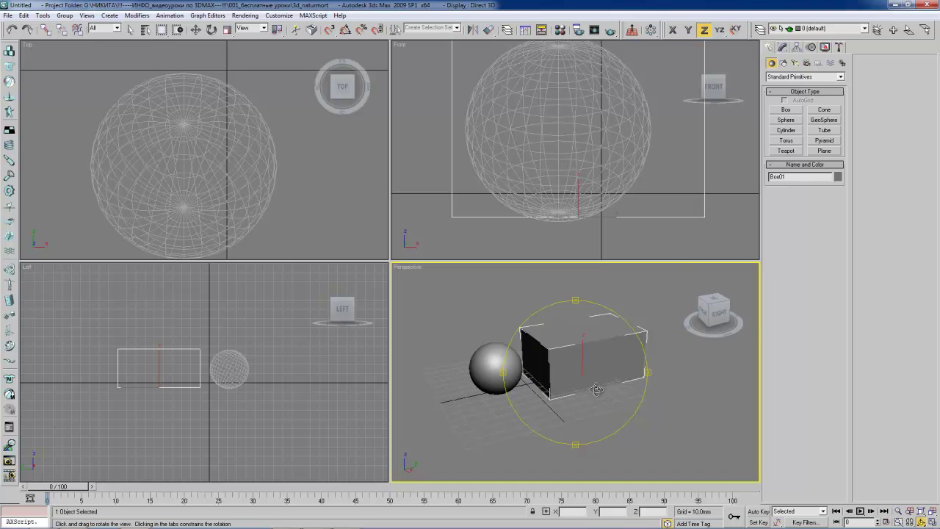
pyautogui.moveTo(561, 354); pyautogui.dragTo(573, 341)
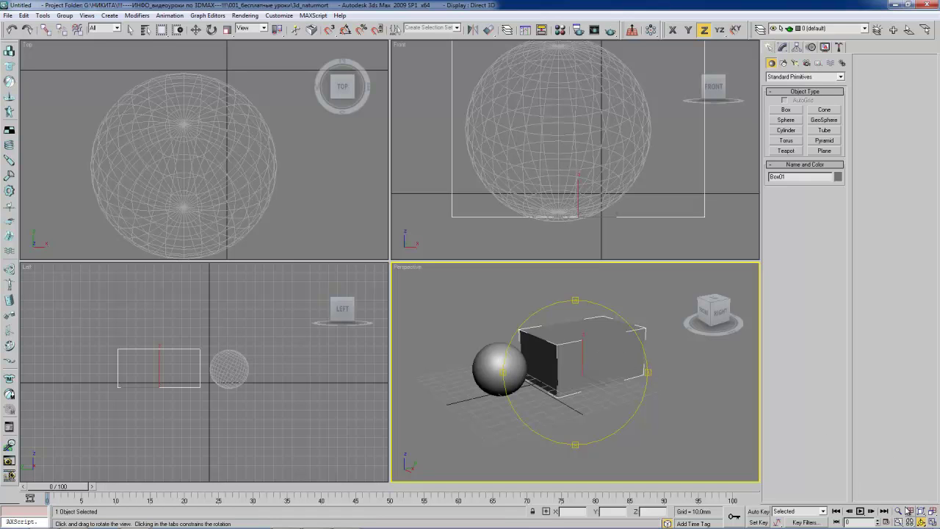
pyautogui.moveTo(584, 363); pyautogui.dragTo(574, 355)
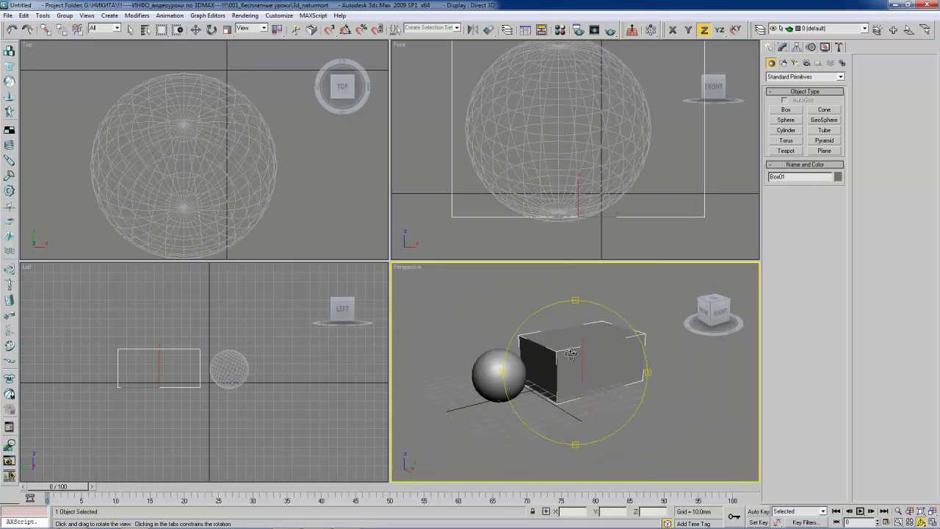
pyautogui.moveTo(567, 350); pyautogui.dragTo(556, 297)
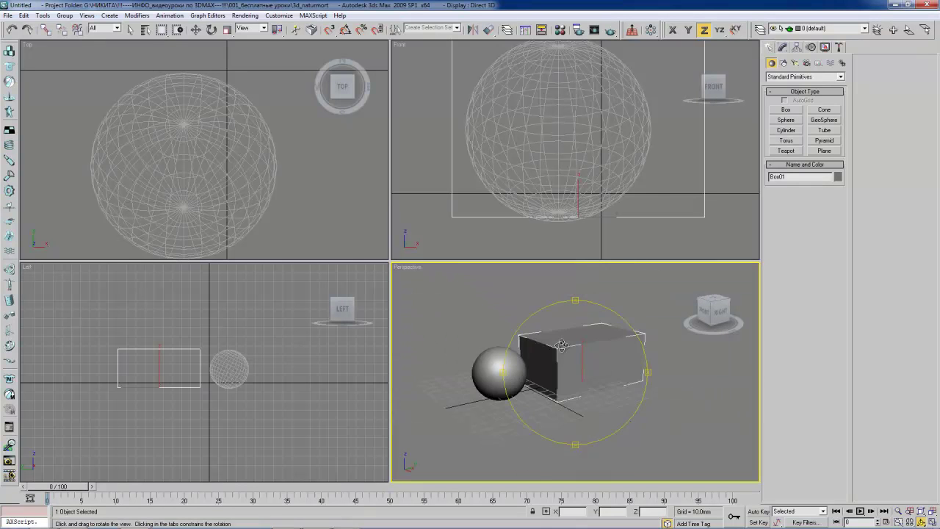
# Step: Zoom and pan the Front view, then zoom all four viewports in together
pyautogui.click(577, 158)
pyautogui.scroll(-3, 577, 159)
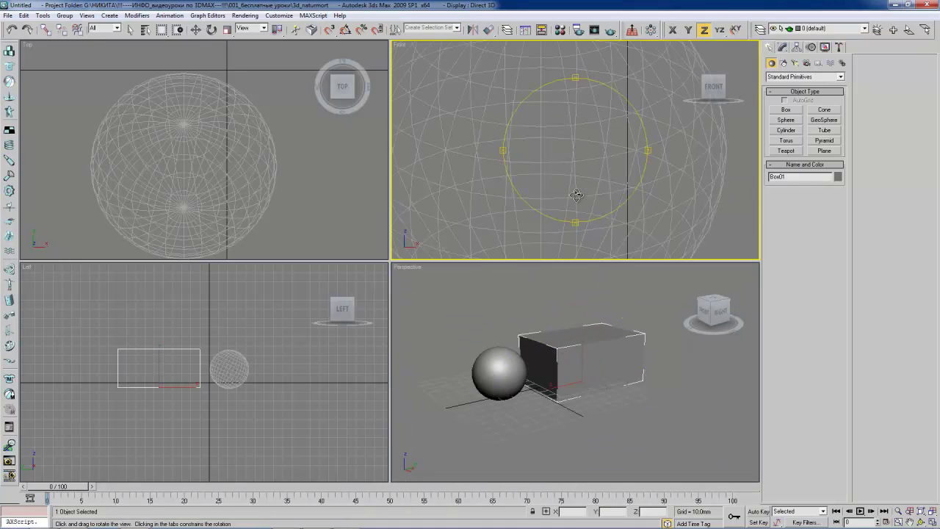
pyautogui.scroll(2, 577, 159)
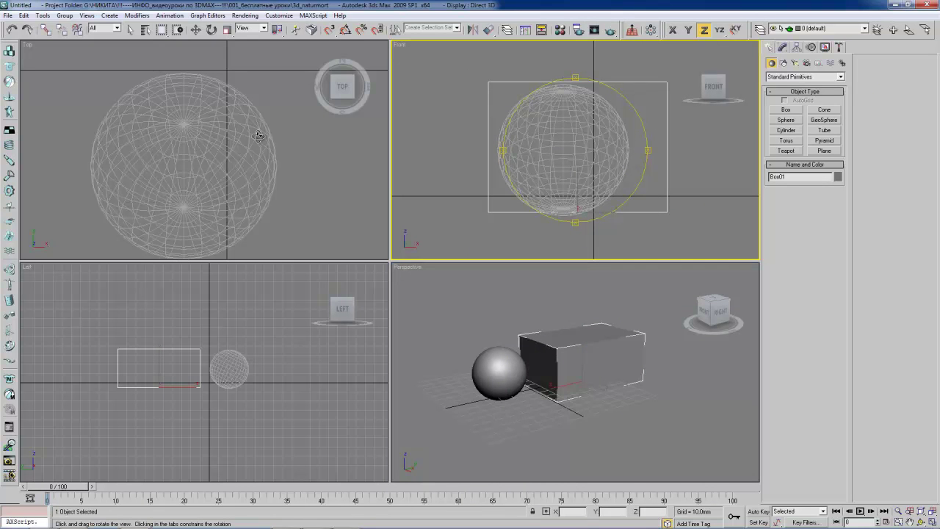
pyautogui.moveTo(563, 135); pyautogui.dragTo(554, 139, button='middle')
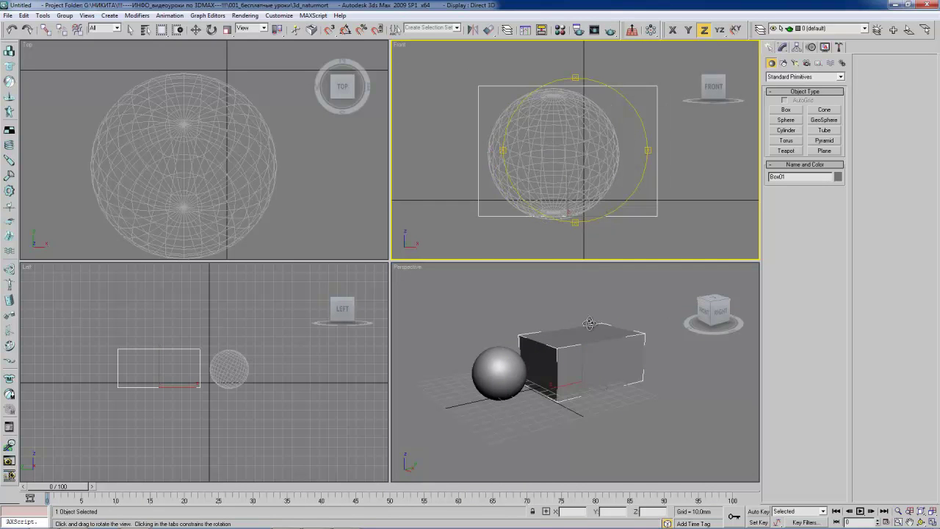
pyautogui.moveTo(701, 300); pyautogui.dragTo(692, 297, button='middle')
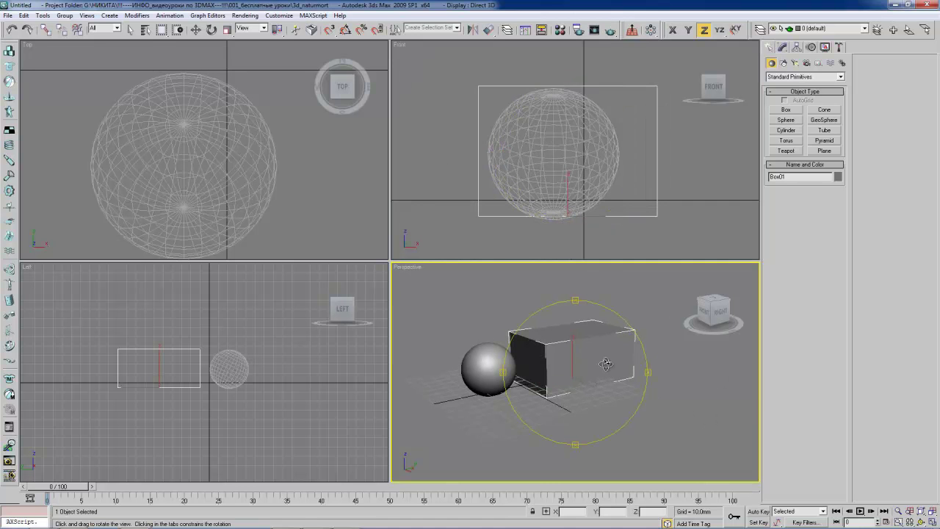
pyautogui.click(910, 512)
pyautogui.moveTo(551, 364); pyautogui.dragTo(562, 336)
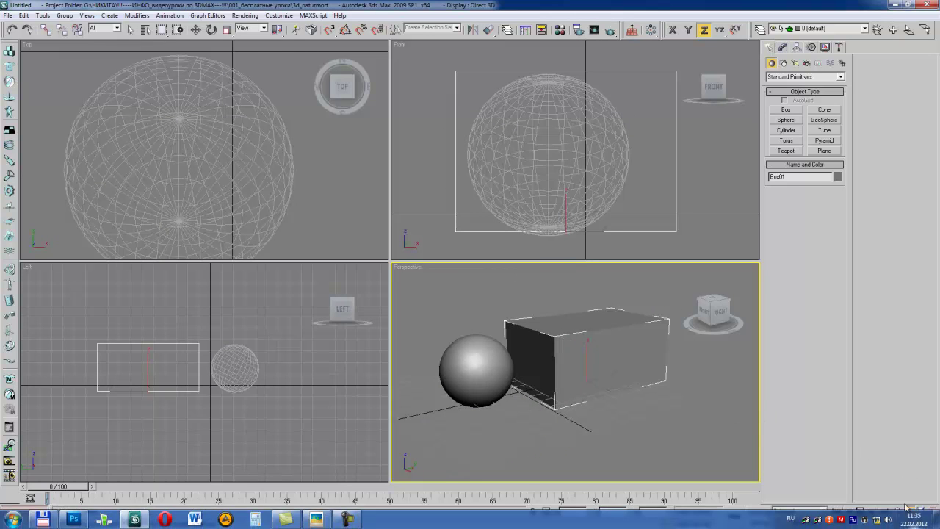
# Step: Pan the Perspective and Front views to frame the sphere, and select Move constrained to Y
pyautogui.click(909, 521)
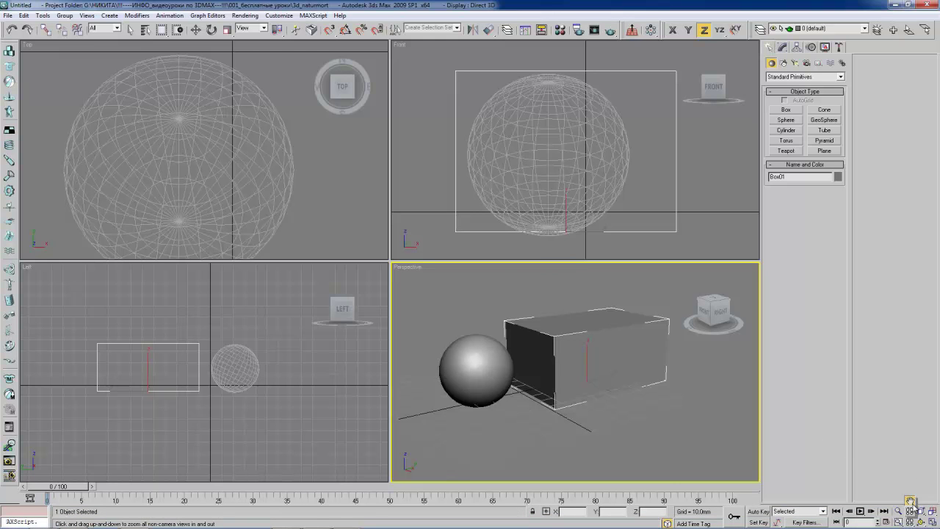
pyautogui.moveTo(556, 338)
pyautogui.mouseDown()
pyautogui.moveTo(569, 343)
pyautogui.moveTo(597, 319)
pyautogui.moveTo(550, 289)
pyautogui.mouseUp()
pyautogui.moveTo(539, 157)
pyautogui.mouseDown()
pyautogui.moveTo(554, 183)
pyautogui.moveTo(528, 133)
pyautogui.moveTo(566, 159)
pyautogui.moveTo(541, 145)
pyautogui.moveTo(592, 151)
pyautogui.mouseUp()
pyautogui.scroll(-2, 541, 143)
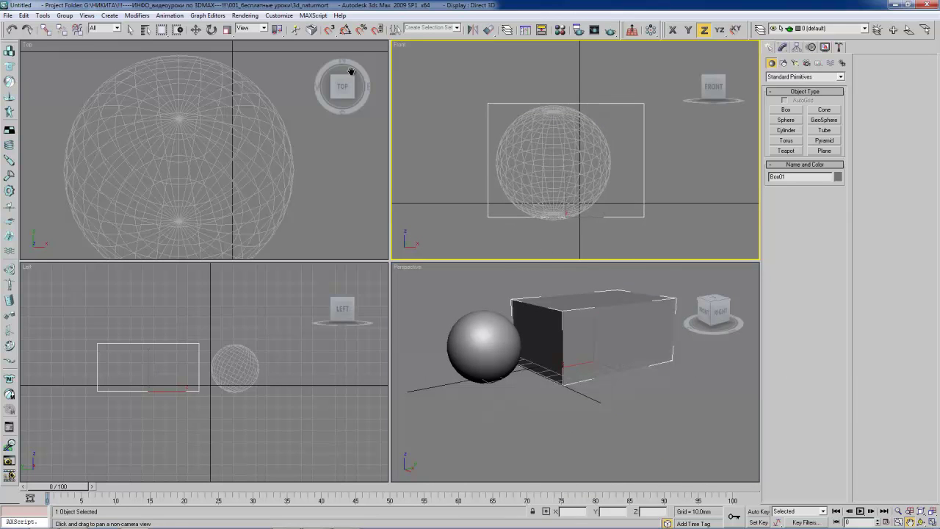
pyautogui.click(196, 30)
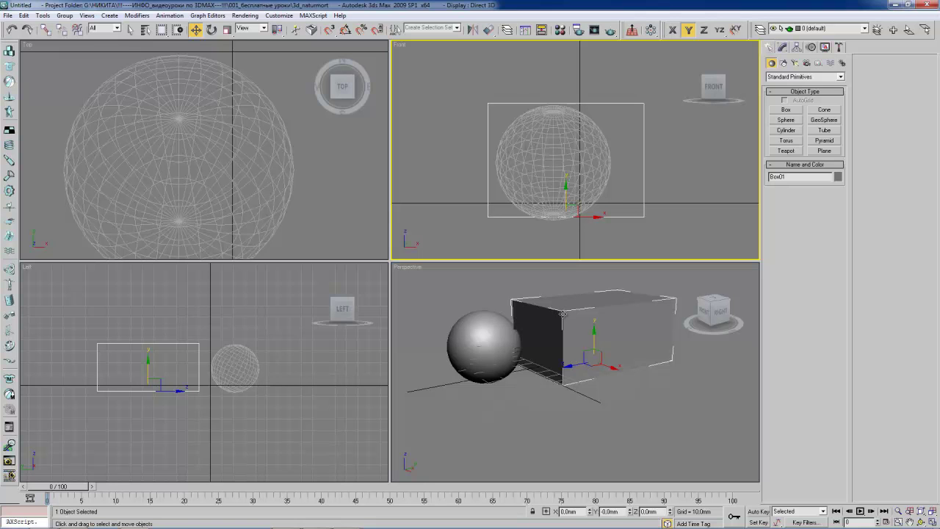
pyautogui.moveTo(562, 313)
pyautogui.mouseDown(button='middle')
pyautogui.moveTo(550, 310)
pyautogui.moveTo(584, 312)
pyautogui.mouseUp(button='middle')
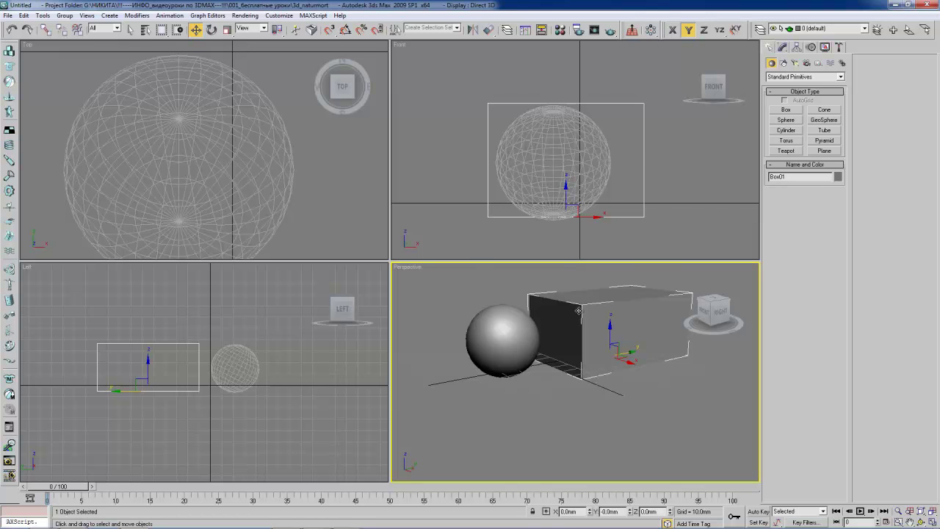
pyautogui.moveTo(578, 311)
pyautogui.mouseDown(button='middle')
pyautogui.moveTo(561, 314)
pyautogui.moveTo(575, 335)
pyautogui.moveTo(588, 330)
pyautogui.mouseUp(button='middle')
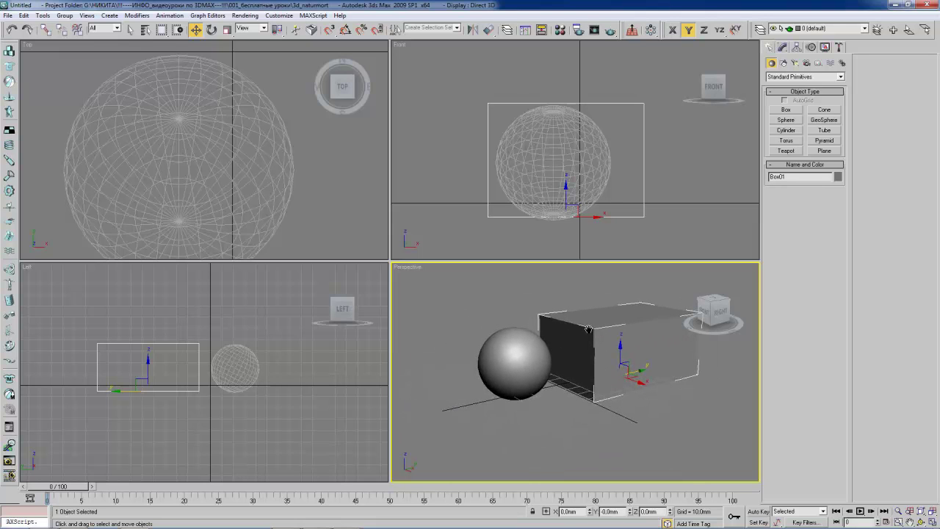
pyautogui.click(920, 512)
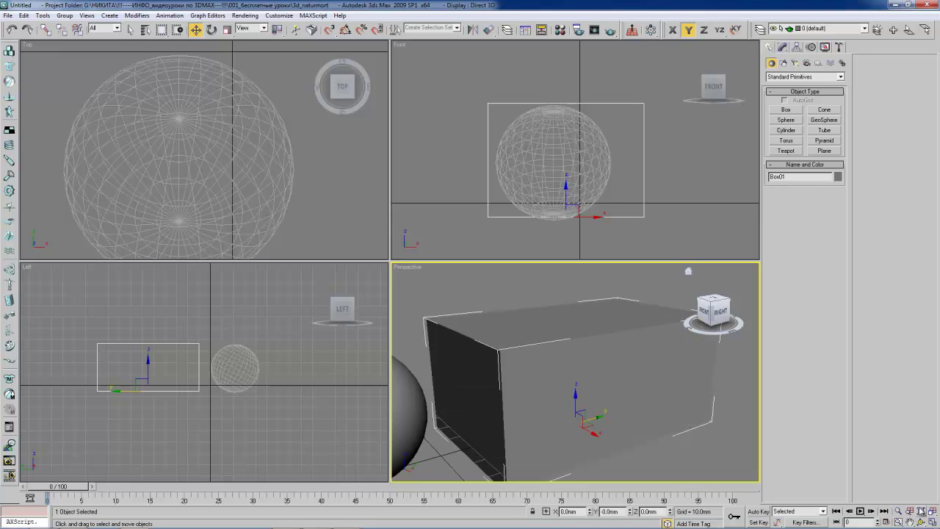
pyautogui.click(910, 511)
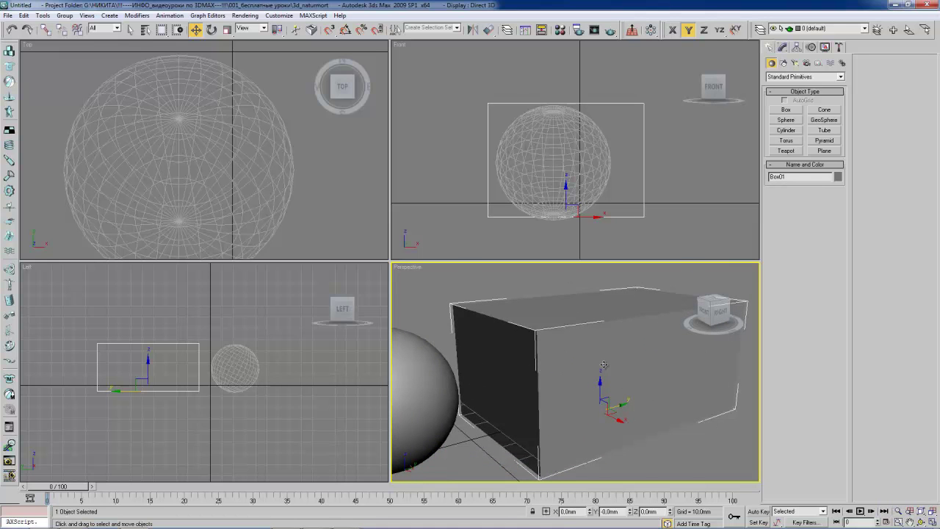
pyautogui.keyDown('alt'); pyautogui.moveTo(603, 365); pyautogui.dragTo(524, 301, button='middle'); pyautogui.keyUp('alt')
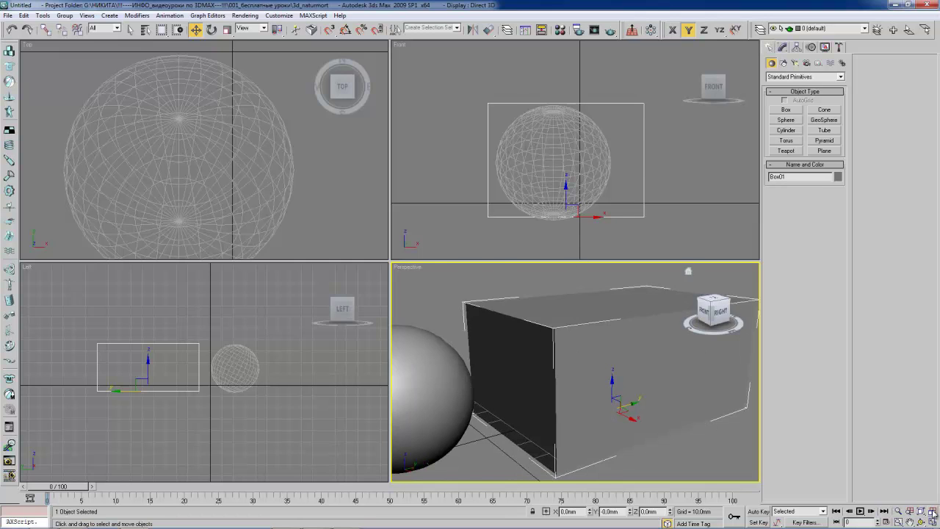
pyautogui.press('z')
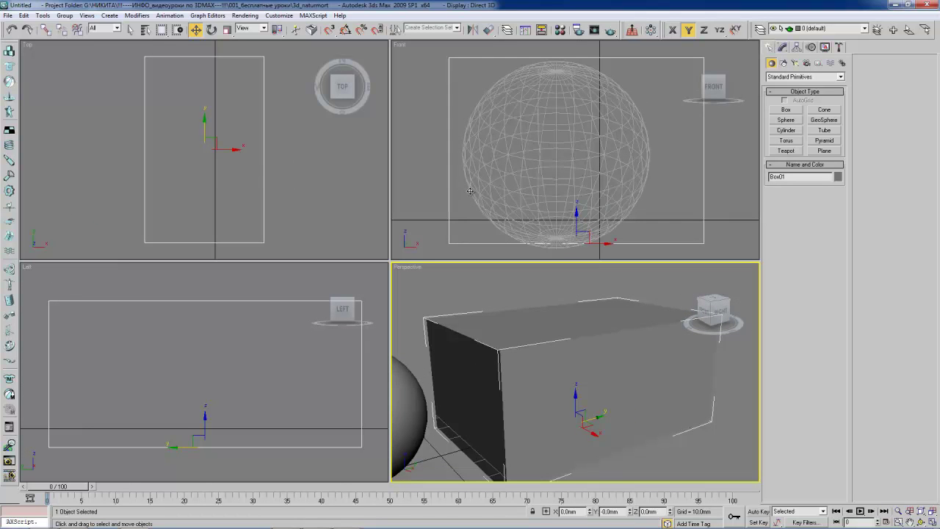
pyautogui.scroll(-3, 528, 181)
pyautogui.scroll(-2, 517, 190)
pyautogui.moveTo(489, 176); pyautogui.dragTo(419, 181, button='middle')
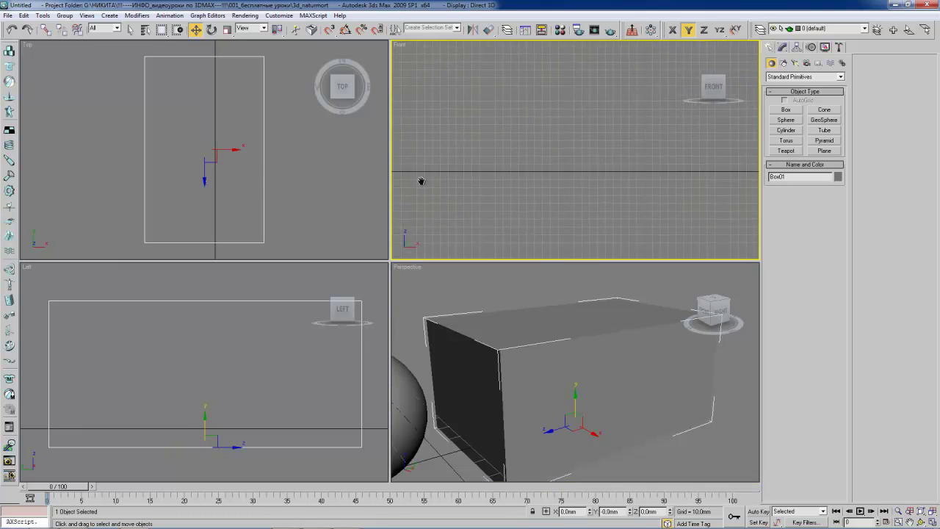
pyautogui.click(931, 510)
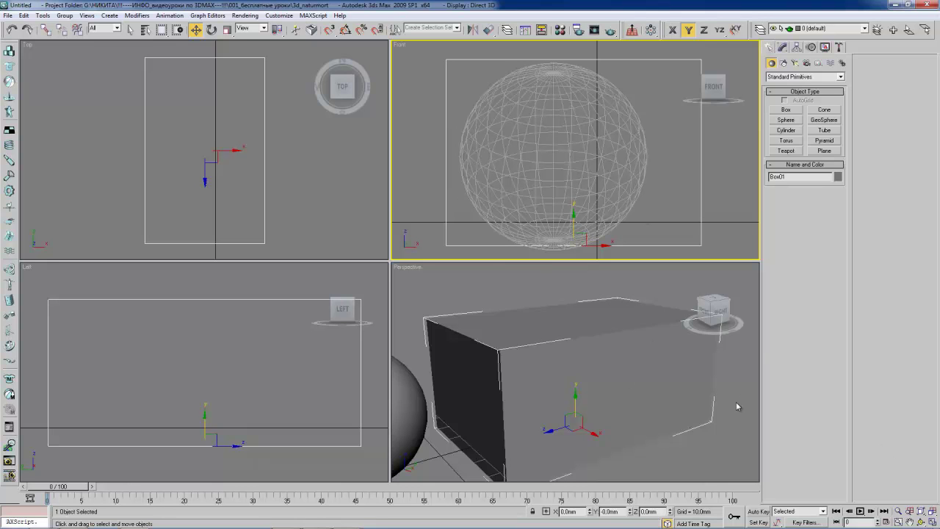
pyautogui.click(582, 300)
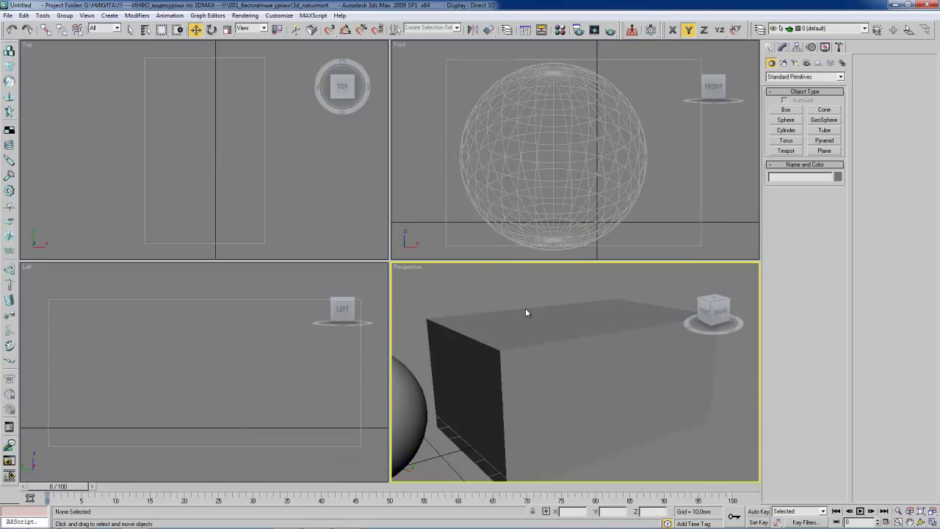
pyautogui.moveTo(524, 312); pyautogui.dragTo(535, 308, button='middle')
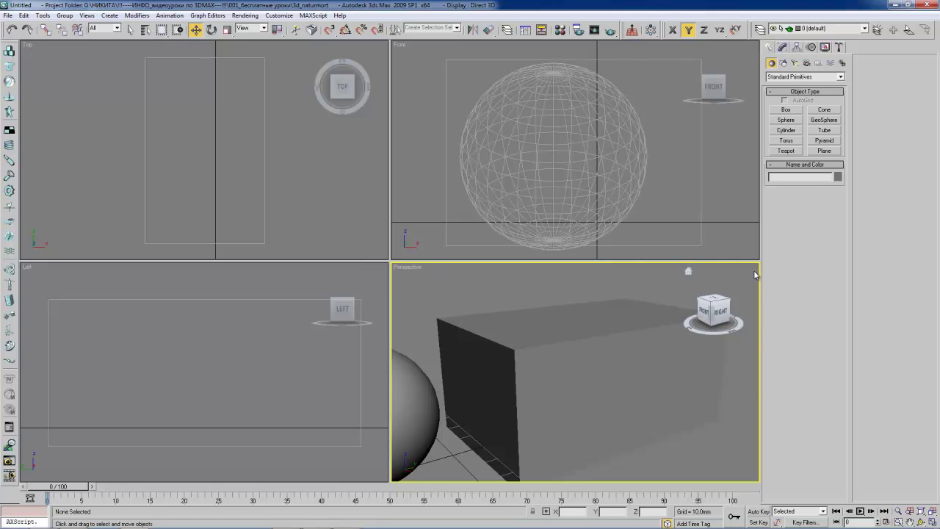
pyautogui.click(931, 521)
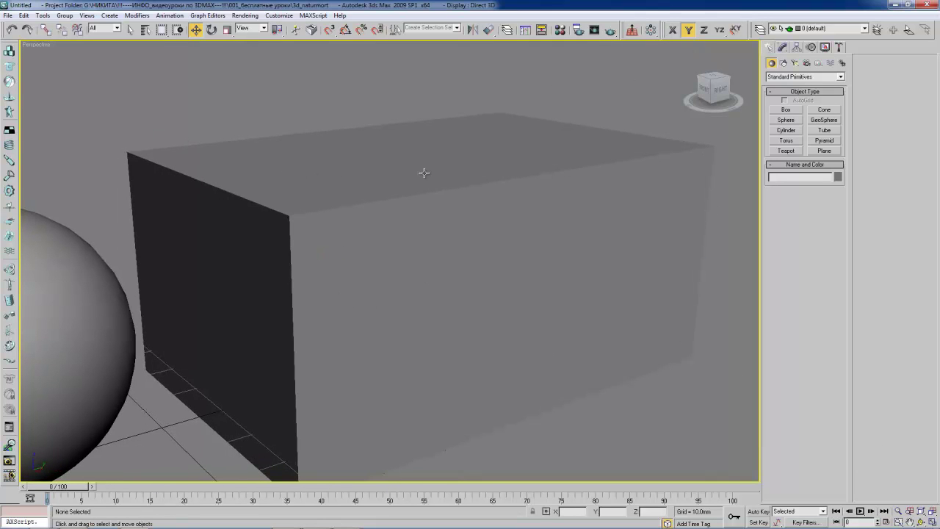
pyautogui.scroll(-1, 409, 182)
pyautogui.scroll(-3, 422, 181)
pyautogui.scroll(-1, 400, 207)
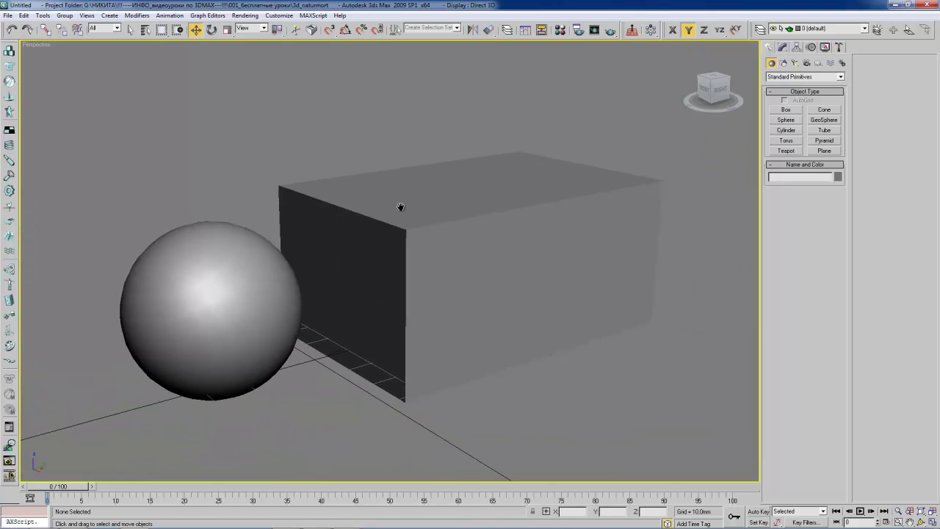
pyautogui.keyDown('alt'); pyautogui.moveTo(389, 207); pyautogui.dragTo(387, 194, button='middle'); pyautogui.keyUp('alt')
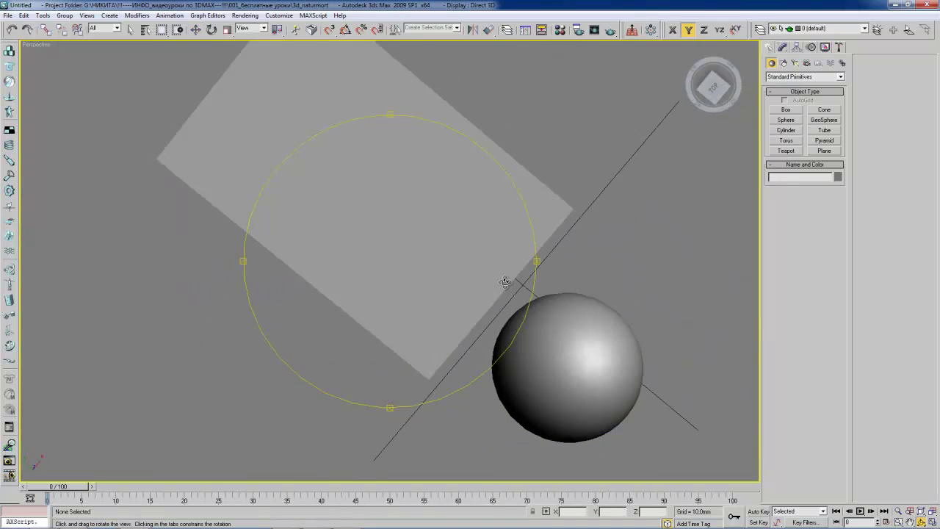
pyautogui.moveTo(388, 194); pyautogui.dragTo(384, 210)
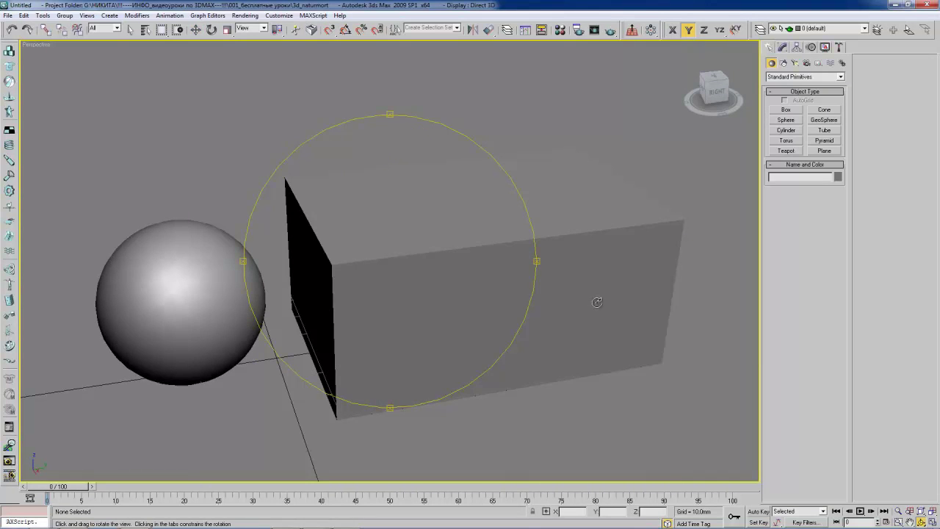
pyautogui.hotkey('alt', 'w')
pyautogui.hotkey('alt', 'w')
pyautogui.hotkey('alt', 'w')
pyautogui.hotkey('alt', 'w')
# Step: Toggle maximized views, ending in the four-view layout with Perspective active and reoriented
pyautogui.hotkey('alt', 'w')
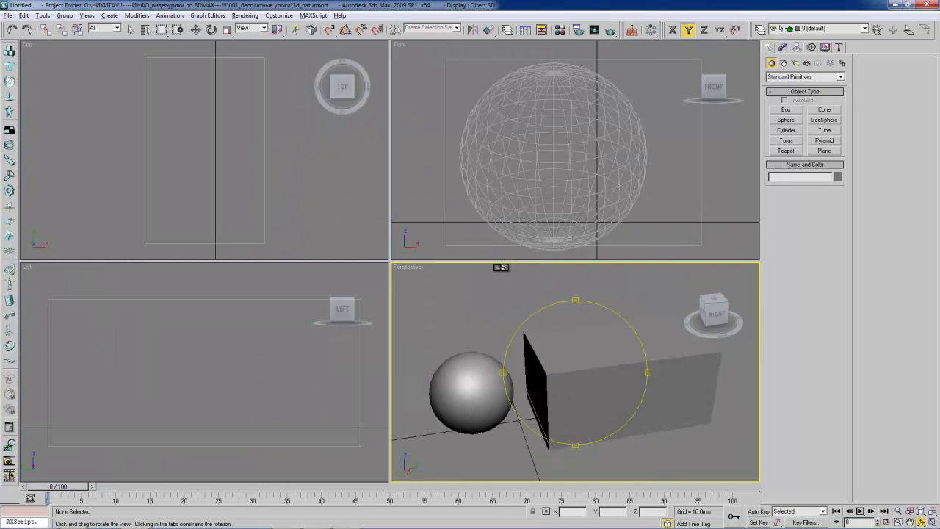
pyautogui.hotkey('alt', 'w')
pyautogui.hotkey('alt', 'w')
pyautogui.hotkey('alt', 'w')
pyautogui.hotkey('alt', 'w')
pyautogui.click(486, 178)
pyautogui.hotkey('alt', 'w')
pyautogui.hotkey('alt', 'w')
pyautogui.click(270, 166)
pyautogui.hotkey('alt', 'w')
pyautogui.hotkey('alt', 'w')
pyautogui.click(241, 313)
pyautogui.hotkey('alt', 'w')
pyautogui.hotkey('alt', 'w')
pyautogui.click(556, 349)
pyautogui.moveTo(555, 346)
pyautogui.mouseDown()
pyautogui.moveTo(570, 349)
pyautogui.moveTo(566, 331)
pyautogui.moveTo(585, 344)
pyautogui.moveTo(597, 333)
pyautogui.moveTo(575, 335)
pyautogui.moveTo(579, 342)
pyautogui.mouseUp()
# Step: Select the sphere and nudge it along X in the Perspective and Front views
pyautogui.press('w')
pyautogui.click(494, 365)
pyautogui.moveTo(490, 376); pyautogui.dragTo(502, 376)
pyautogui.click(544, 195)
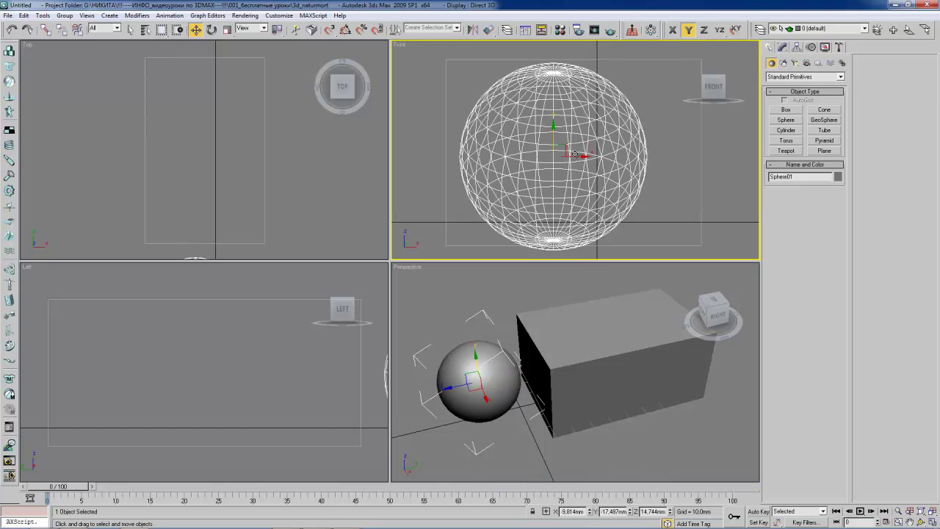
pyautogui.moveTo(575, 154); pyautogui.dragTo(562, 187)
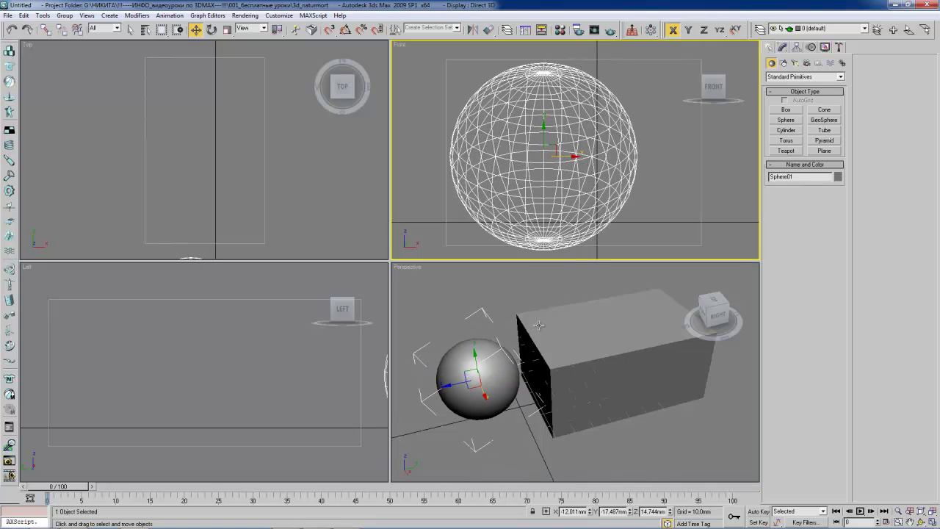
pyautogui.moveTo(538, 324); pyautogui.dragTo(544, 326, button='middle')
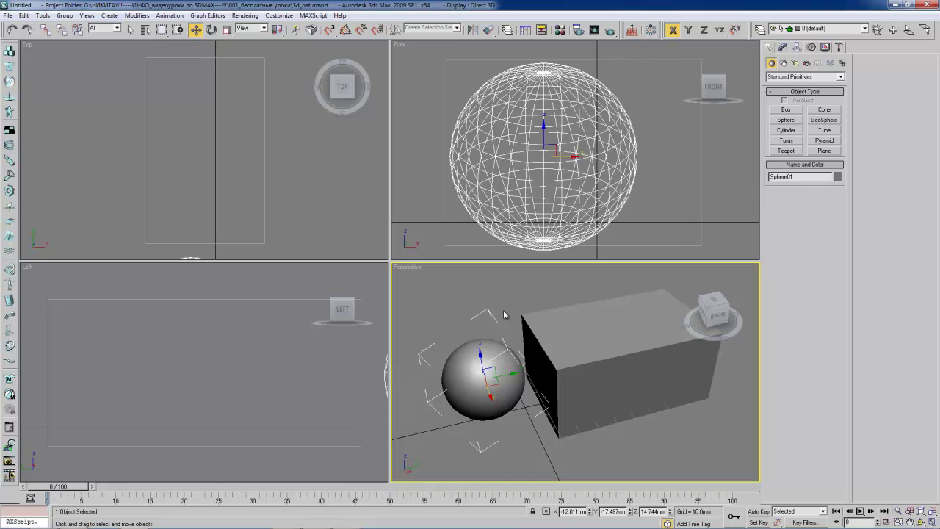
# Step: Maximize Perspective, raise the sphere along Z to about 17.164mm, and restore four viewports
pyautogui.hotkey('alt', 'w')
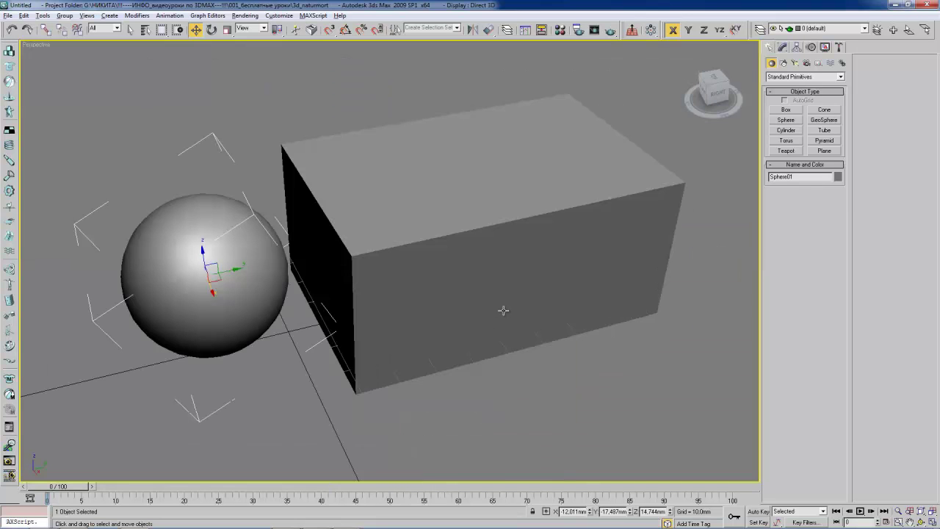
pyautogui.moveTo(397, 296)
pyautogui.mouseDown(button='middle')
pyautogui.moveTo(416, 312)
pyautogui.moveTo(230, 254)
pyautogui.mouseUp(button='middle')
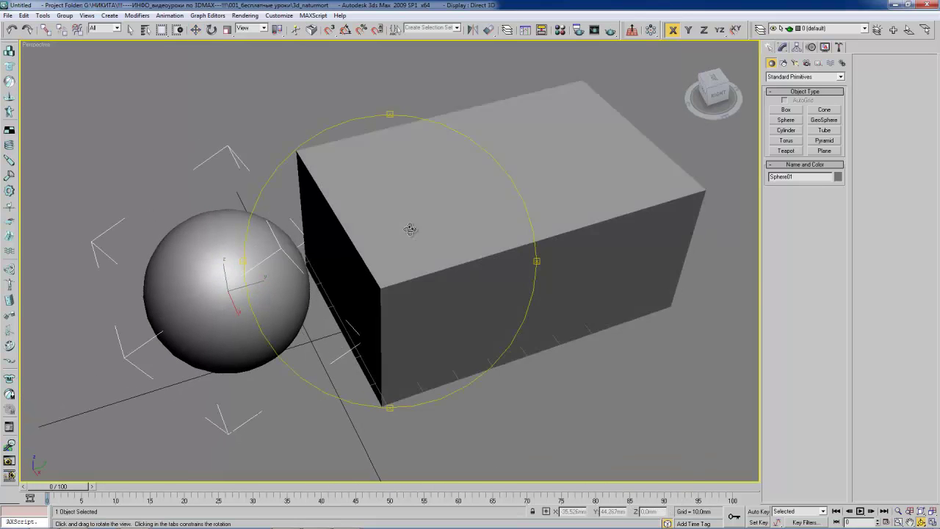
pyautogui.moveTo(224, 263); pyautogui.dragTo(233, 264)
pyautogui.moveTo(223, 251); pyautogui.dragTo(227, 191)
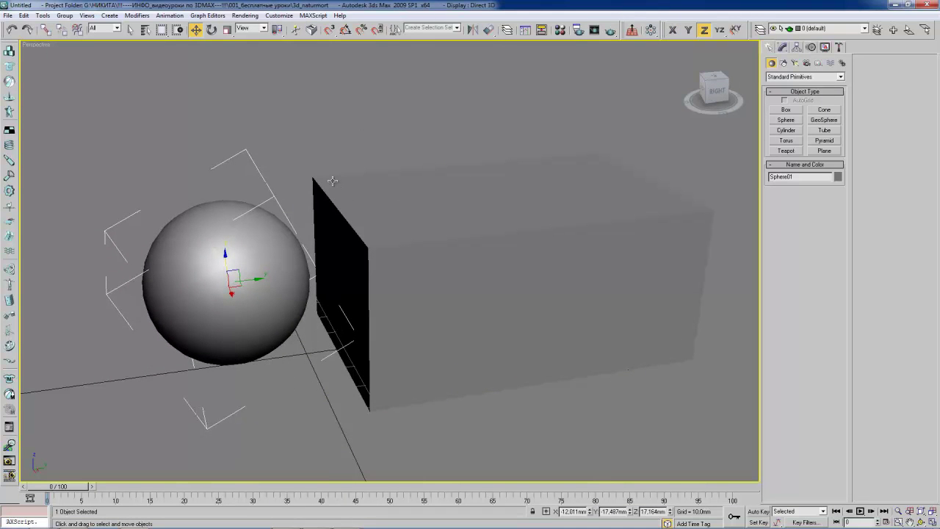
pyautogui.moveTo(332, 181); pyautogui.dragTo(330, 198, button='middle')
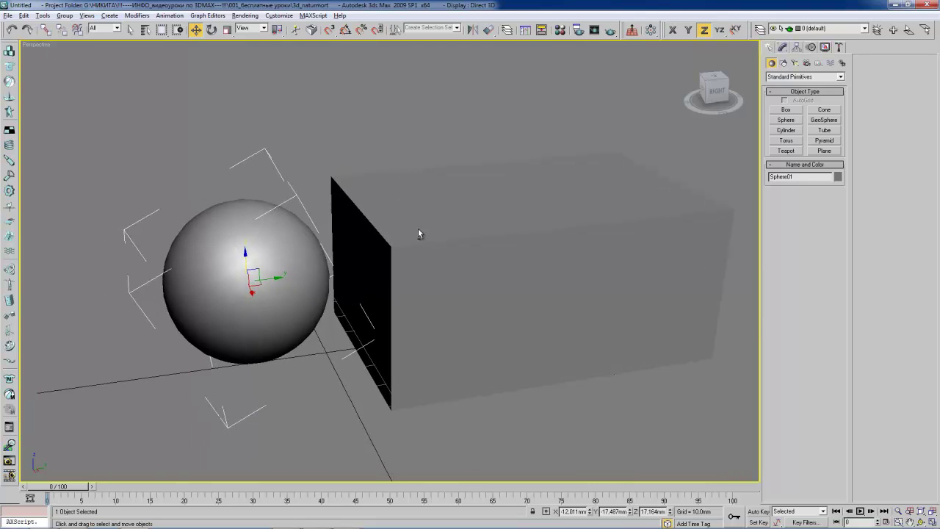
pyautogui.hotkey('alt', 'w')
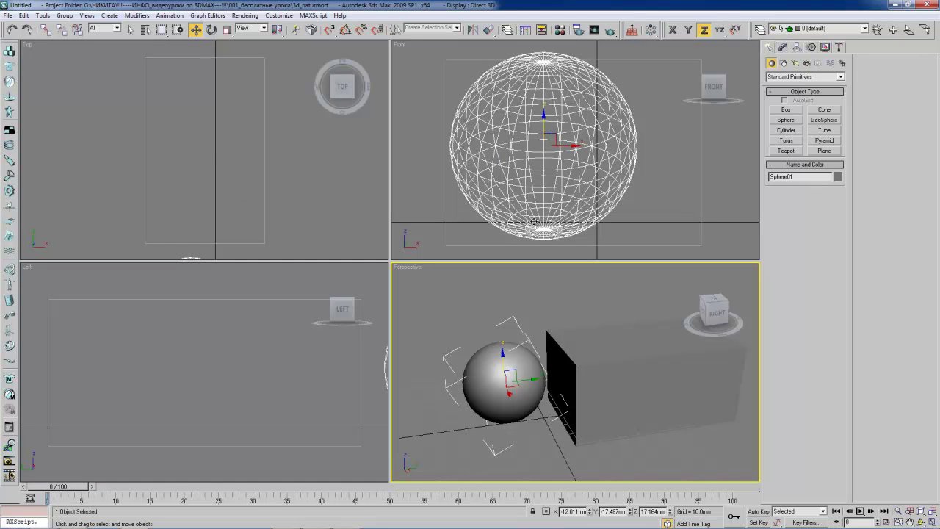
pyautogui.moveTo(504, 357); pyautogui.dragTo(503, 366)
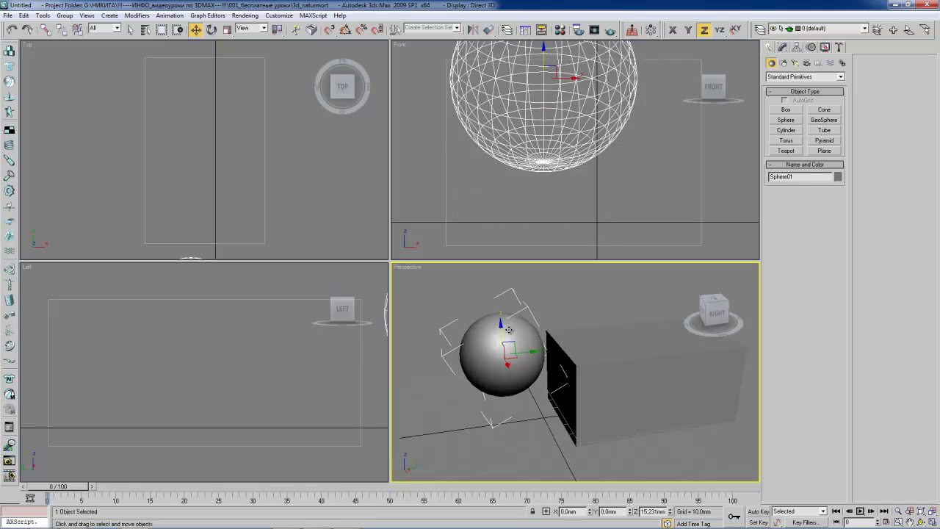
# Step: Select Box01, raise it slightly along Z to -3.695 mm, and pan the viewports
pyautogui.click(591, 365)
pyautogui.moveTo(638, 382); pyautogui.dragTo(638, 375)
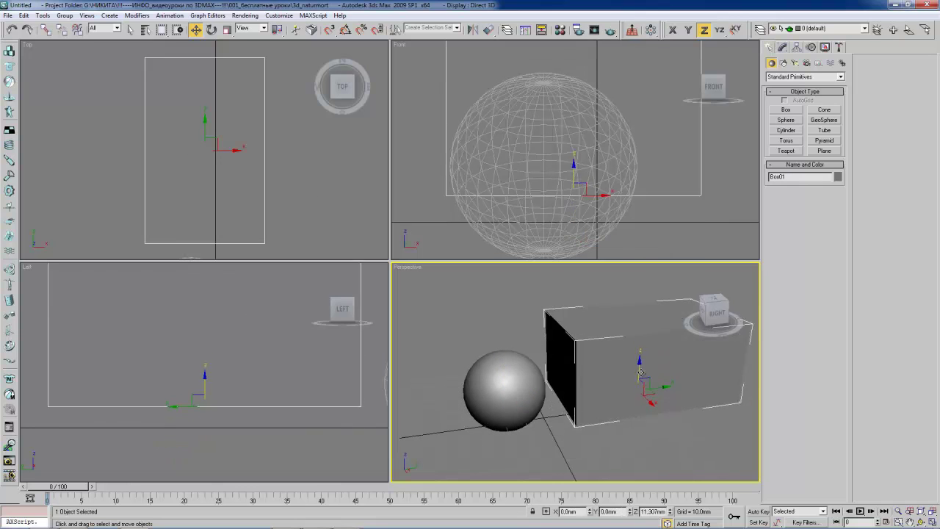
pyautogui.click(227, 295)
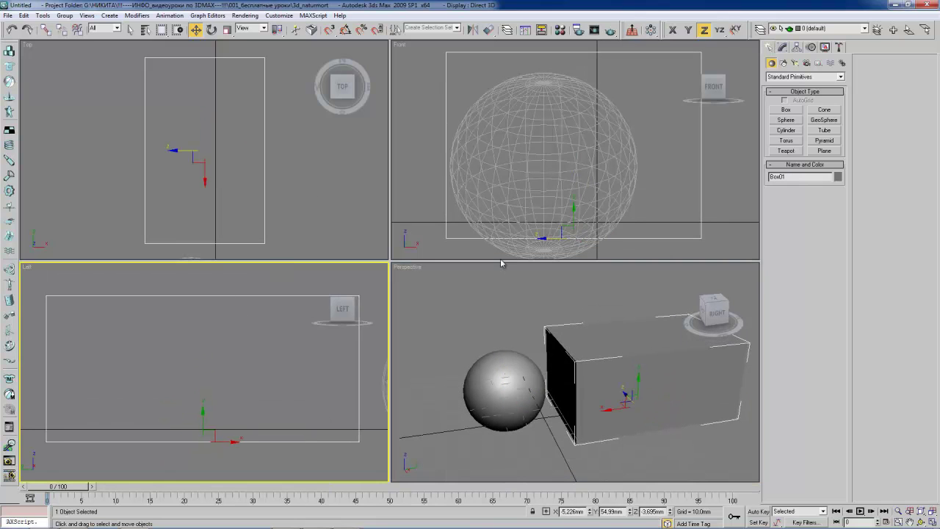
pyautogui.moveTo(514, 158); pyautogui.dragTo(420, 174, button='middle')
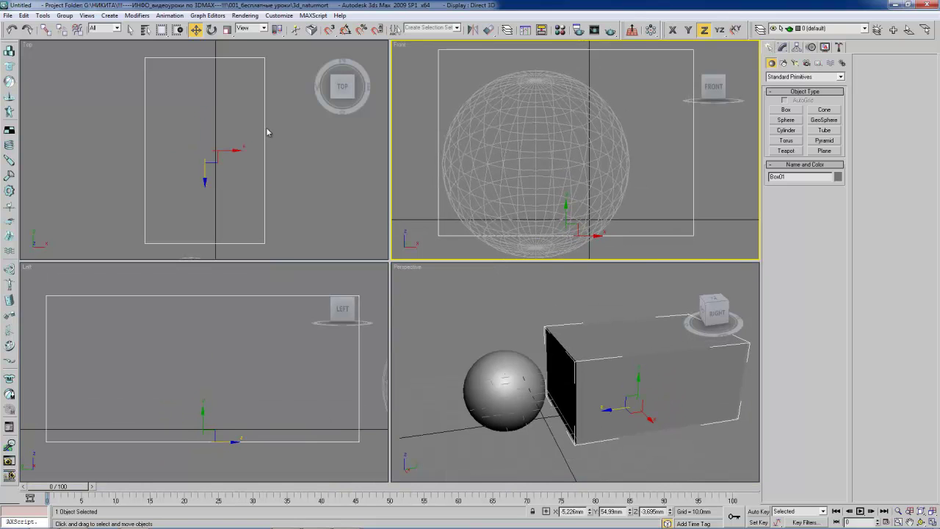
pyautogui.moveTo(271, 137); pyautogui.dragTo(266, 133, button='middle')
pyautogui.moveTo(494, 151); pyautogui.dragTo(505, 147, button='middle')
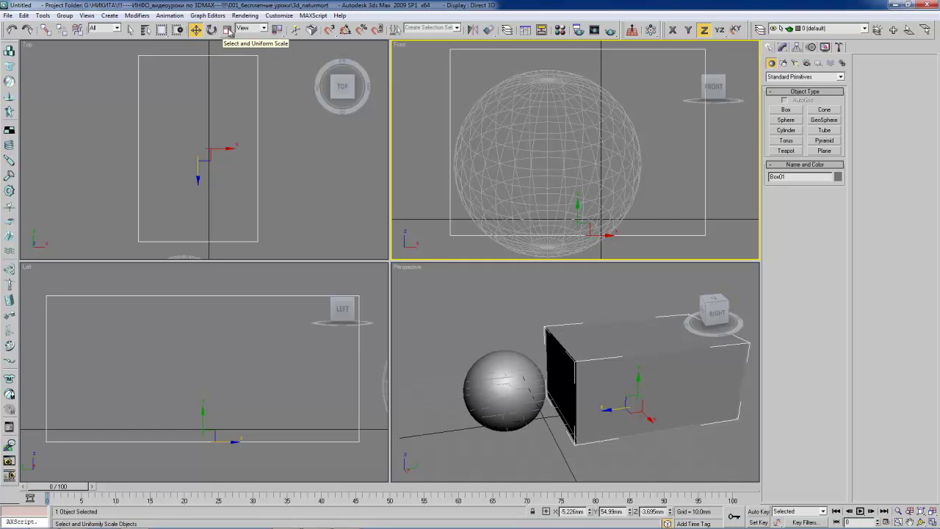
pyautogui.moveTo(609, 365); pyautogui.dragTo(561, 356, button='middle')
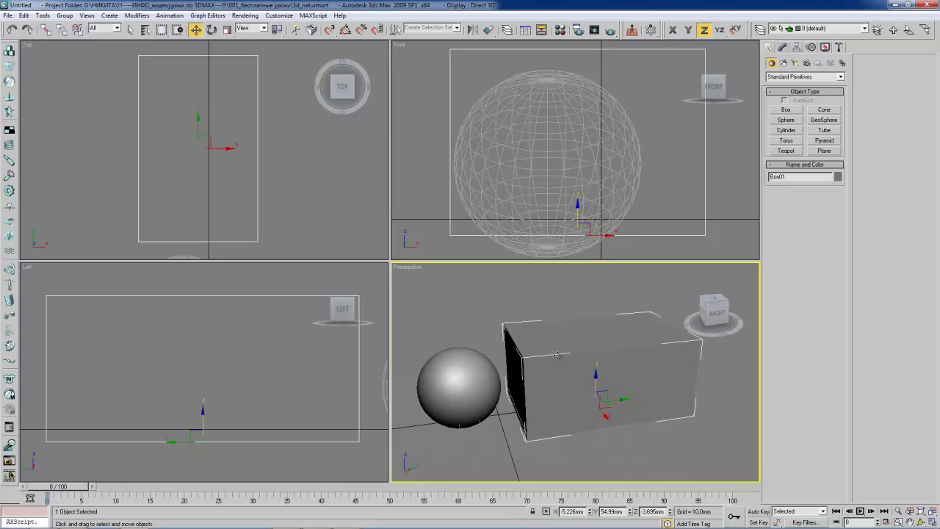
# Step: Cycle the box through Move, Rotate and Scale modes, ending on Select and Uniform Scale
pyautogui.press('e')
pyautogui.press('w')
pyautogui.press('e')
pyautogui.press('w')
pyautogui.press('e')
pyautogui.press('r')
pyautogui.press('w')
pyautogui.press('e')
pyautogui.press('r')
pyautogui.press('e')
pyautogui.press('w')
pyautogui.press('e')
pyautogui.press('w')
pyautogui.press('e')
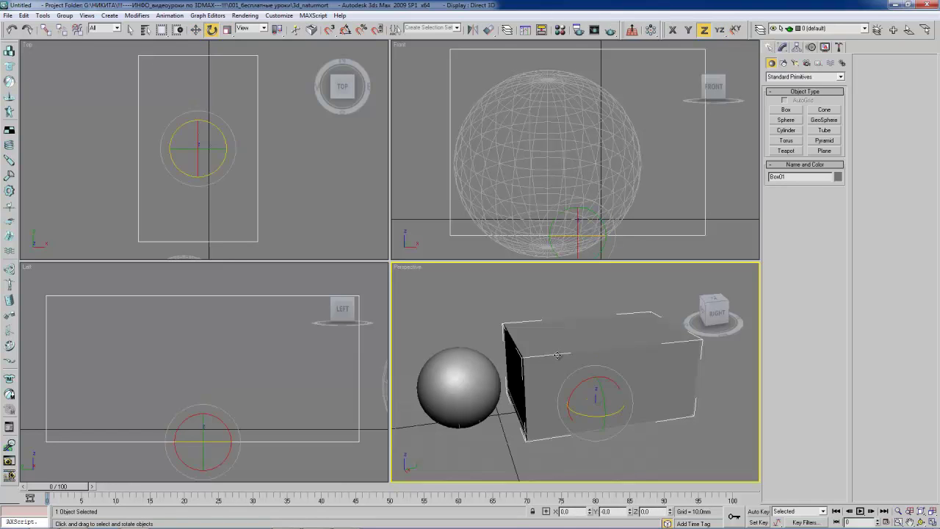
pyautogui.press('r')
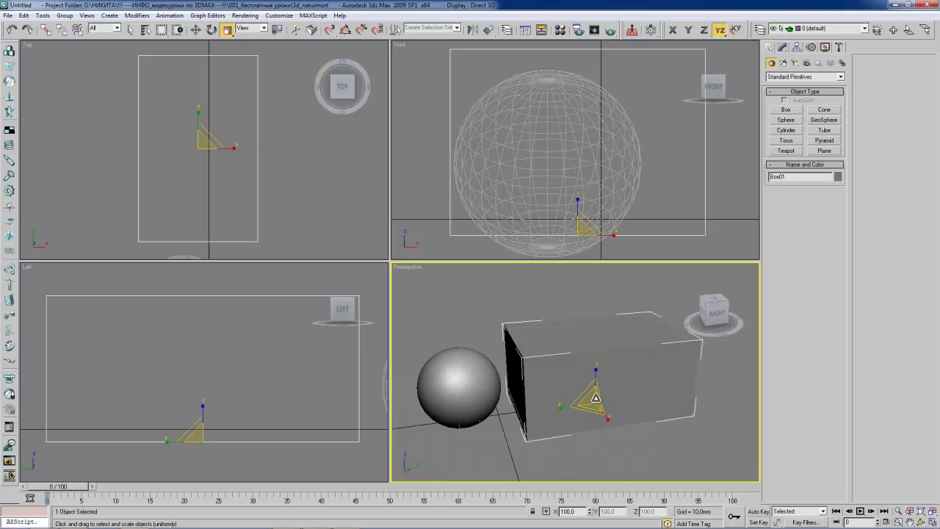
# Step: Scale the box uniformly, then try non-uniform stretching and squashing from the Scale flyout
pyautogui.moveTo(596, 401)
pyautogui.mouseDown()
pyautogui.moveTo(602, 389)
pyautogui.moveTo(589, 425)
pyautogui.mouseUp()
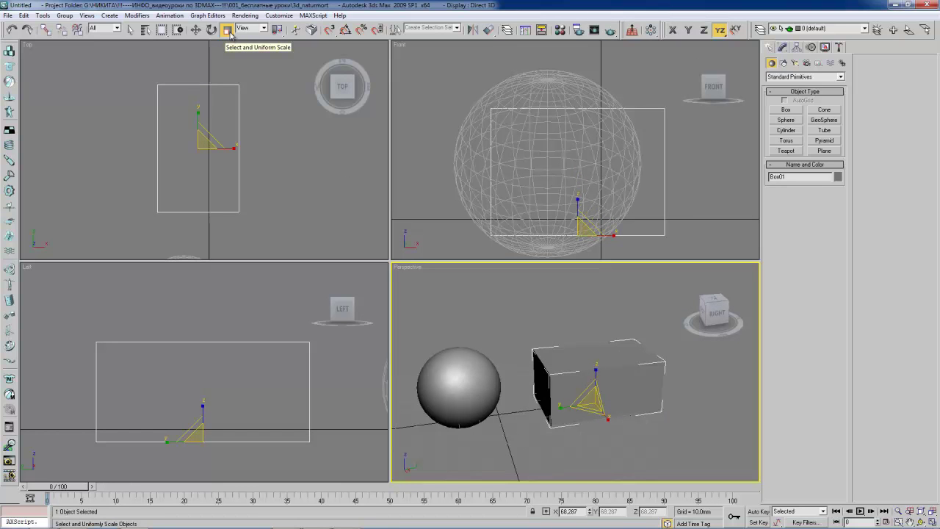
pyautogui.moveTo(230, 33); pyautogui.dragTo(229, 61)
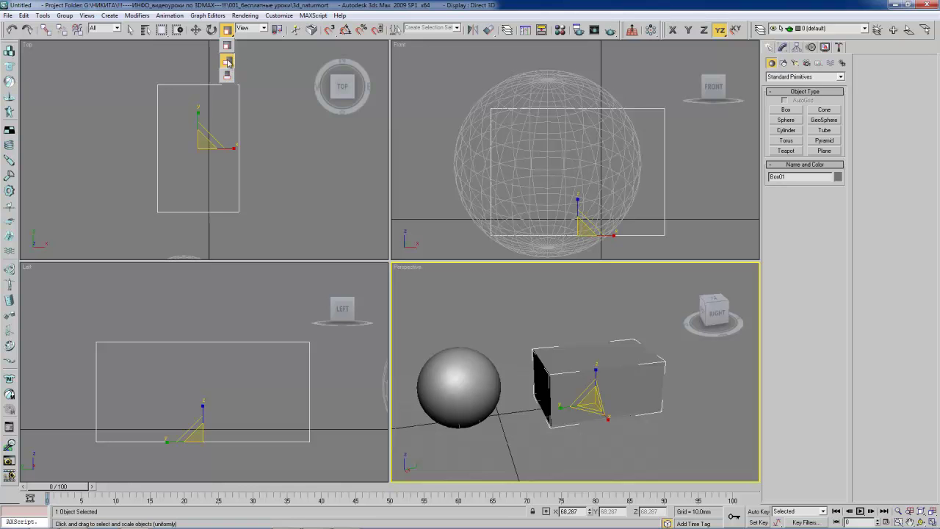
pyautogui.moveTo(592, 401)
pyautogui.mouseDown()
pyautogui.moveTo(600, 371)
pyautogui.moveTo(599, 400)
pyautogui.mouseUp()
pyautogui.moveTo(227, 30); pyautogui.dragTo(227, 74)
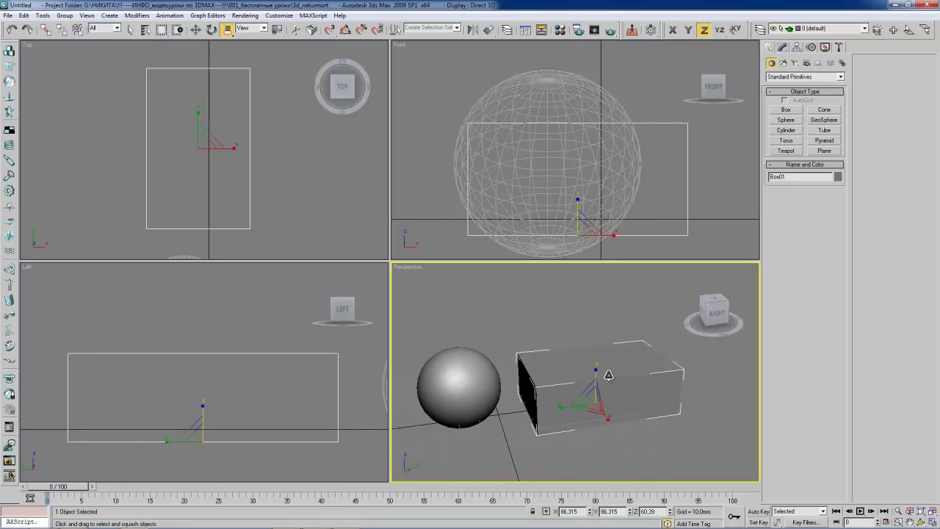
pyautogui.moveTo(594, 394)
pyautogui.mouseDown()
pyautogui.moveTo(596, 384)
pyautogui.moveTo(592, 412)
pyautogui.moveTo(587, 387)
pyautogui.moveTo(554, 355)
pyautogui.mouseUp()
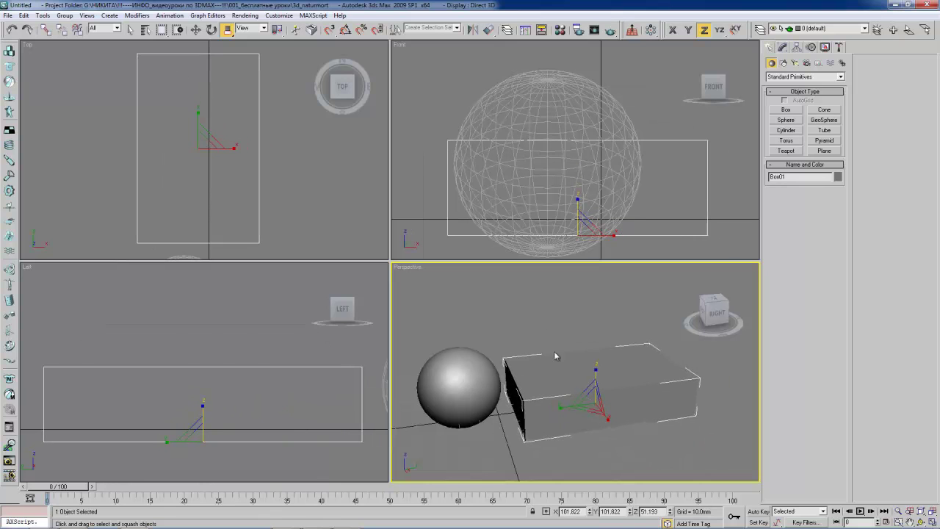
# Step: Rescale the box in maximized Perspective to 124.236% on X and Y and 53.175% on Z
pyautogui.moveTo(228, 30); pyautogui.dragTo(230, 46)
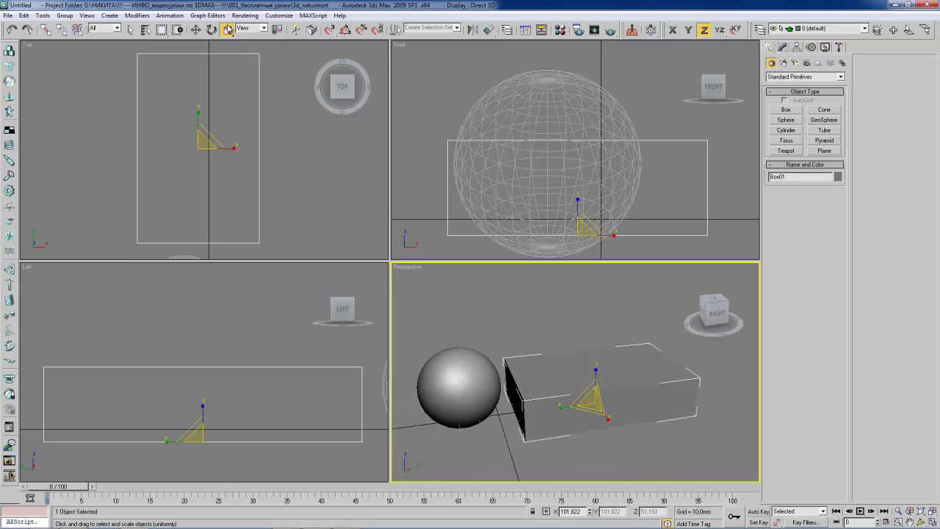
pyautogui.moveTo(580, 203); pyautogui.dragTo(580, 192)
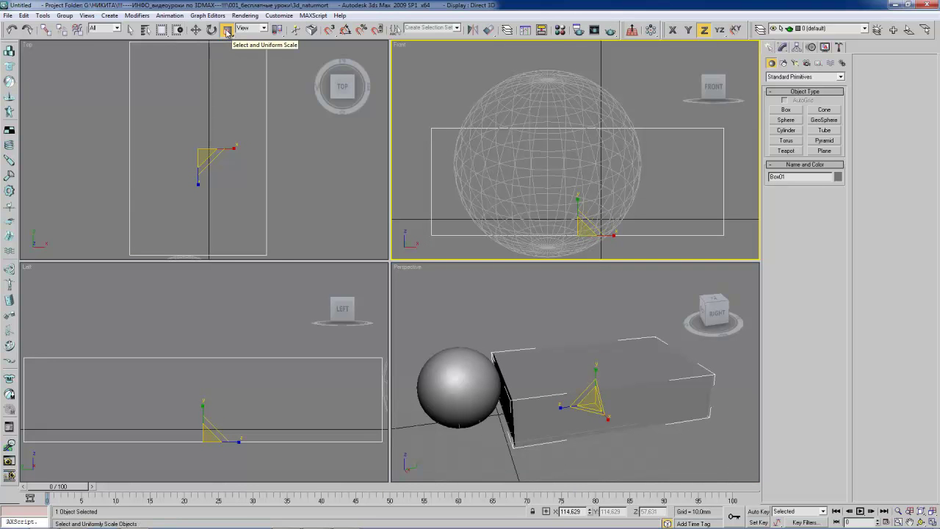
pyautogui.moveTo(228, 30); pyautogui.dragTo(232, 38)
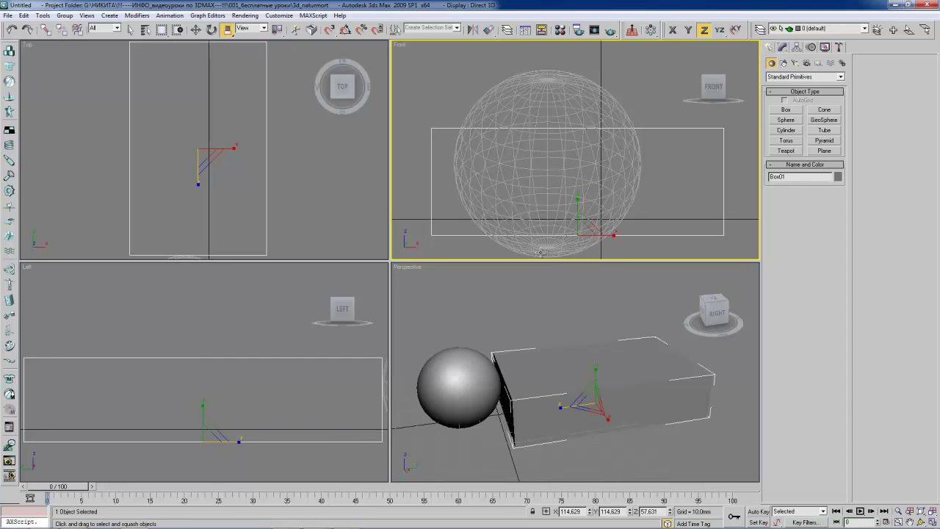
pyautogui.moveTo(596, 368)
pyautogui.mouseDown()
pyautogui.moveTo(593, 357)
pyautogui.moveTo(576, 384)
pyautogui.mouseUp()
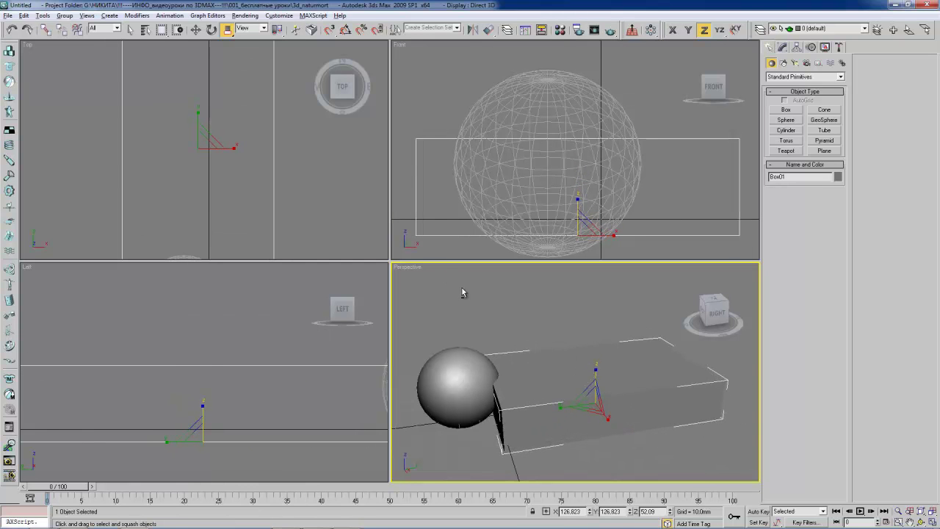
pyautogui.hotkey('alt', 'w')
pyautogui.moveTo(432, 290); pyautogui.dragTo(430, 293)
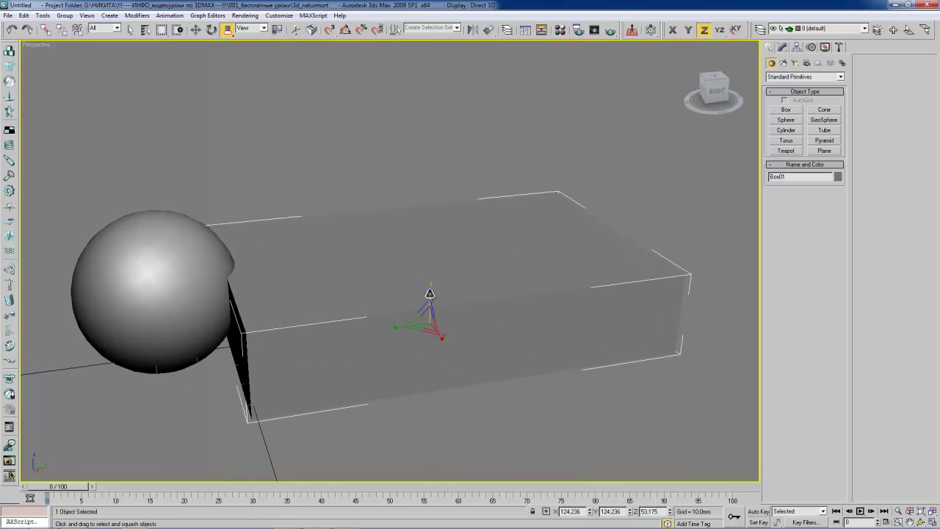
# Step: Orbit the view to look down on the box and squash it across the ZX plane
pyautogui.hotkey('ctrl', 'r')
pyautogui.moveTo(477, 262)
pyautogui.mouseDown()
pyautogui.moveTo(444, 260)
pyautogui.moveTo(401, 174)
pyautogui.mouseUp()
pyautogui.rightClick(472, 357)
pyautogui.moveTo(465, 356); pyautogui.dragTo(478, 391)
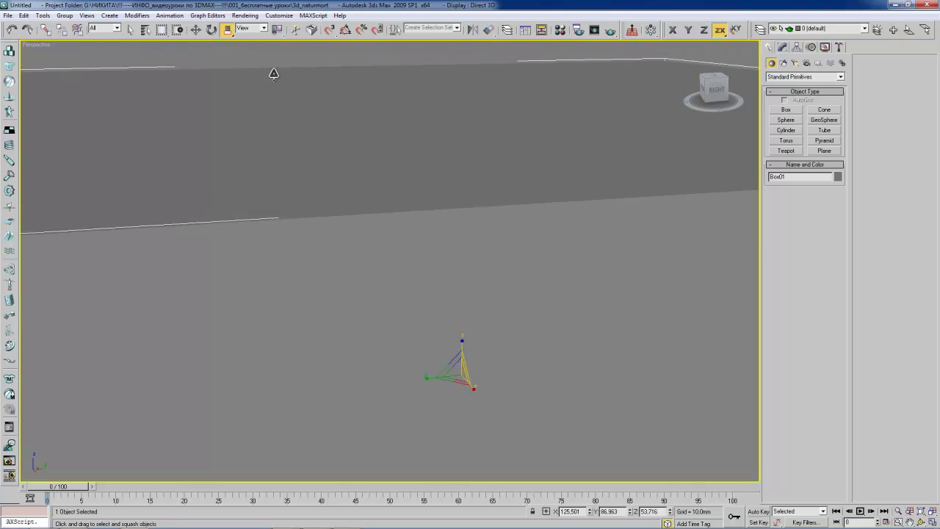
# Step: Shrink the box uniformly and lower its height to 119.71% X, 82.95% Y, 47.13% Z
pyautogui.moveTo(227, 31); pyautogui.dragTo(229, 44)
pyautogui.moveTo(457, 374); pyautogui.dragTo(470, 274)
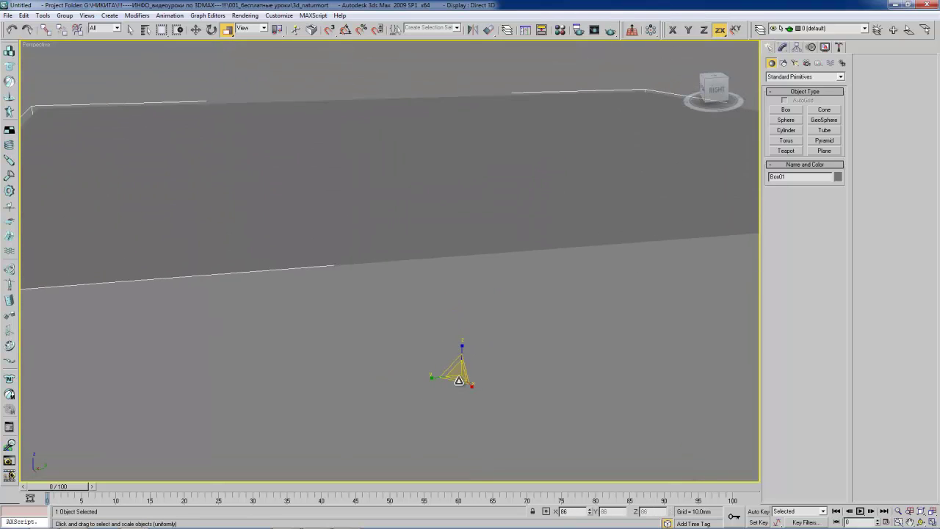
pyautogui.moveTo(457, 342)
pyautogui.mouseDown()
pyautogui.moveTo(461, 330)
pyautogui.moveTo(462, 342)
pyautogui.mouseUp()
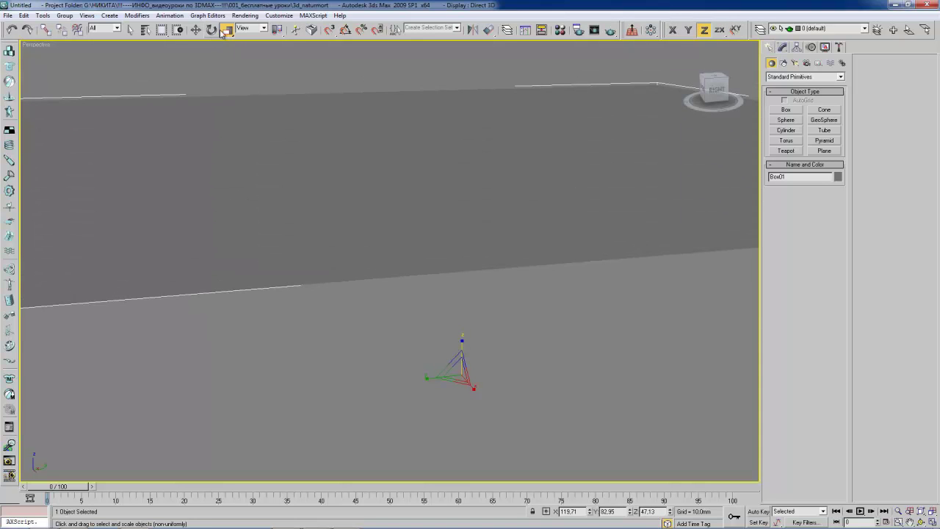
pyautogui.moveTo(226, 29); pyautogui.dragTo(228, 47)
pyautogui.scroll(-1, 450, 174)
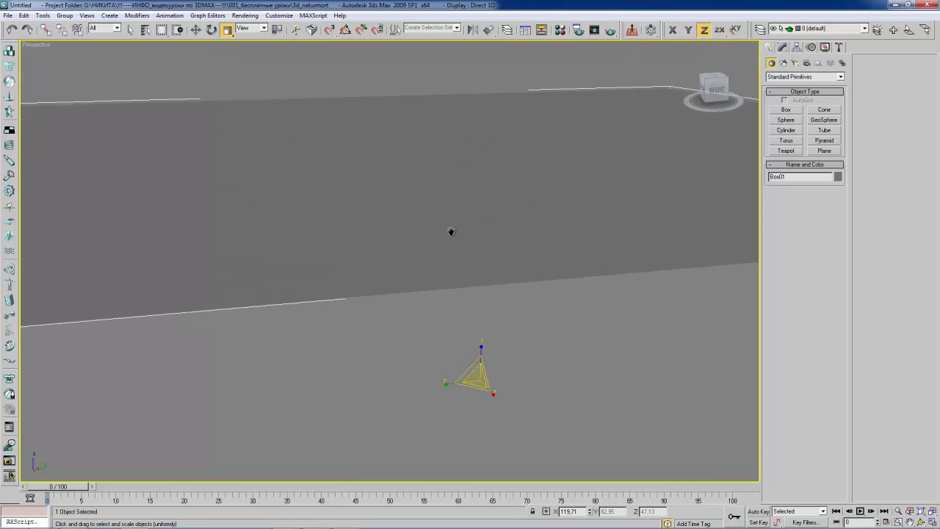
pyautogui.scroll(-4, 455, 222)
pyautogui.scroll(-2, 456, 222)
pyautogui.moveTo(350, 210); pyautogui.dragTo(398, 207, button='middle')
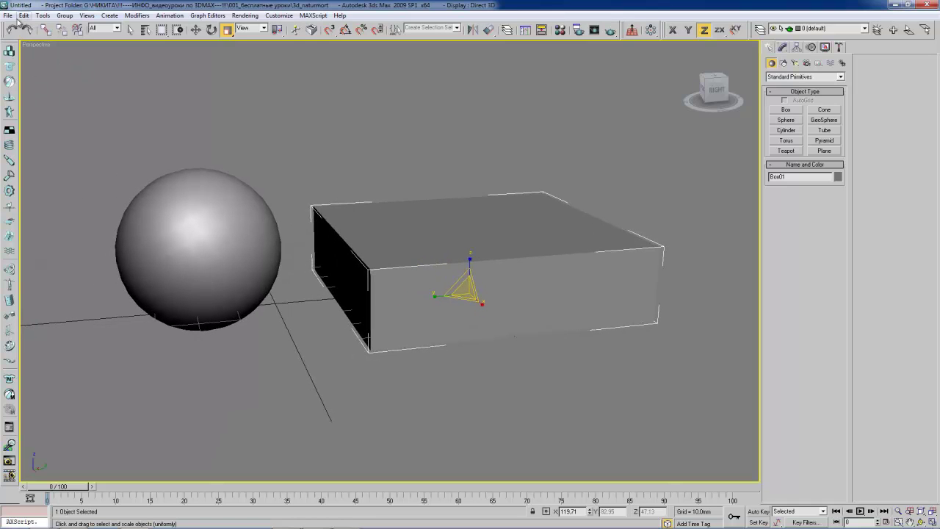
pyautogui.moveTo(283, 243); pyautogui.dragTo(299, 250, button='middle')
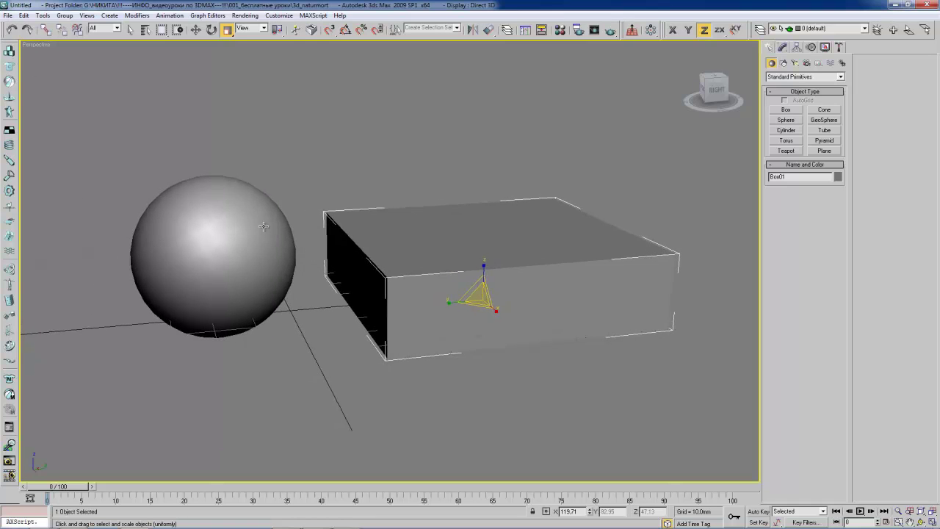
# Step: Lower the sphere along Z to about 10.134 mm with Select and Move
pyautogui.click(7, 15)
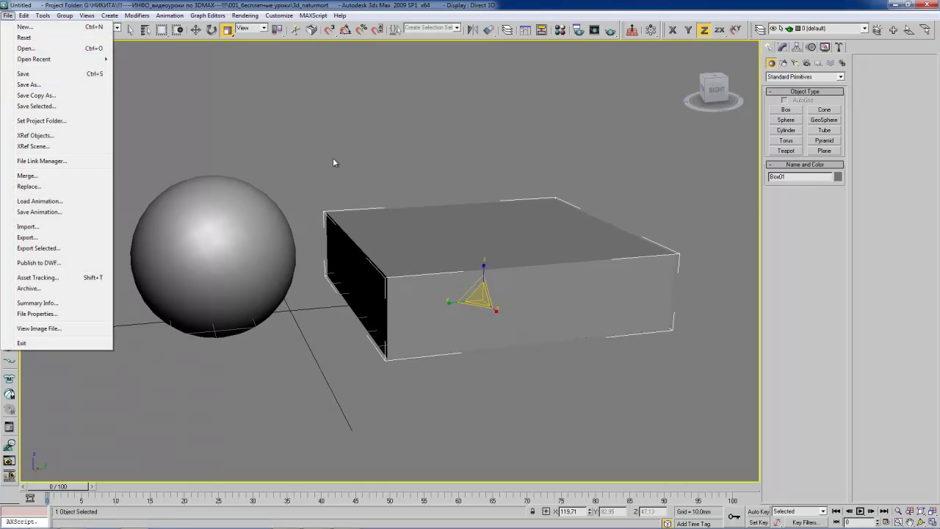
pyautogui.click(369, 149)
pyautogui.moveTo(345, 162); pyautogui.dragTo(346, 184, button='middle')
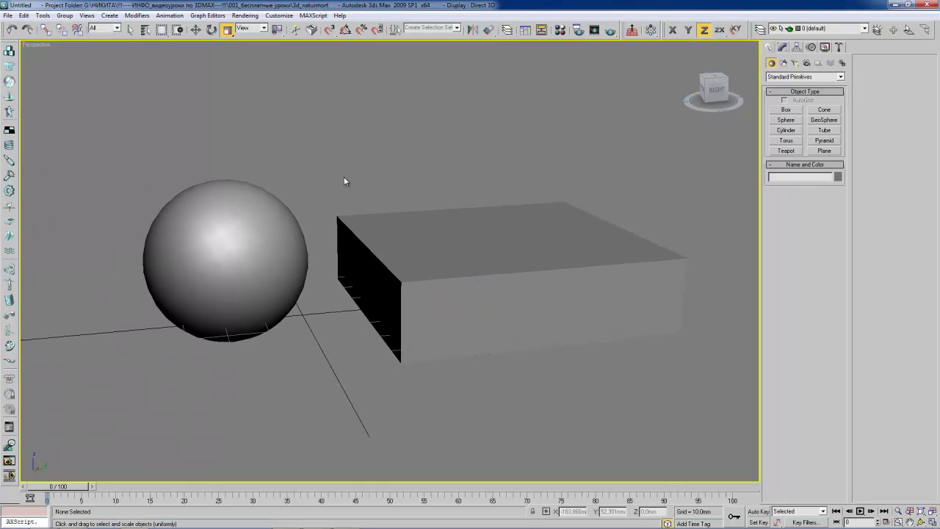
pyautogui.click(252, 216)
pyautogui.press('w')
pyautogui.moveTo(226, 232); pyautogui.dragTo(256, 269)
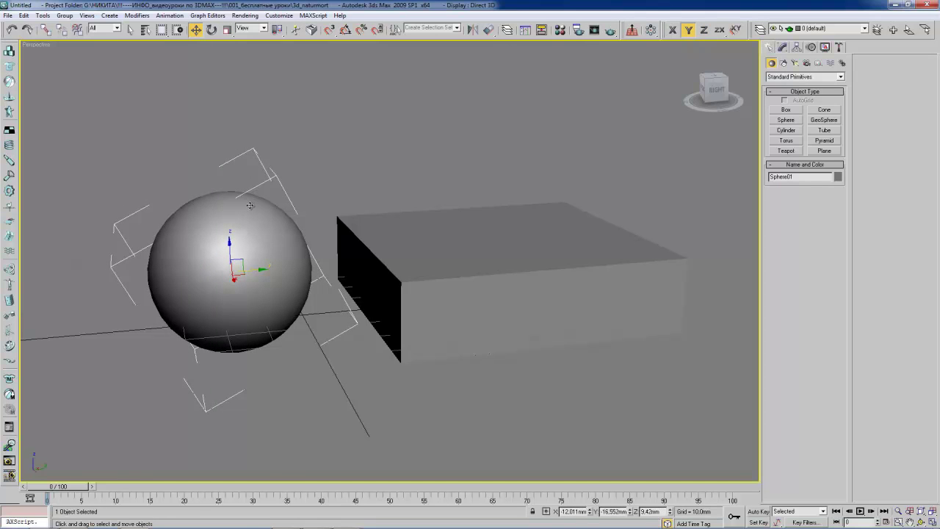
pyautogui.moveTo(332, 206)
pyautogui.mouseDown(button='middle')
pyautogui.moveTo(317, 187)
pyautogui.moveTo(351, 213)
pyautogui.moveTo(317, 184)
pyautogui.moveTo(363, 182)
pyautogui.mouseUp(button='middle')
pyautogui.click(374, 214)
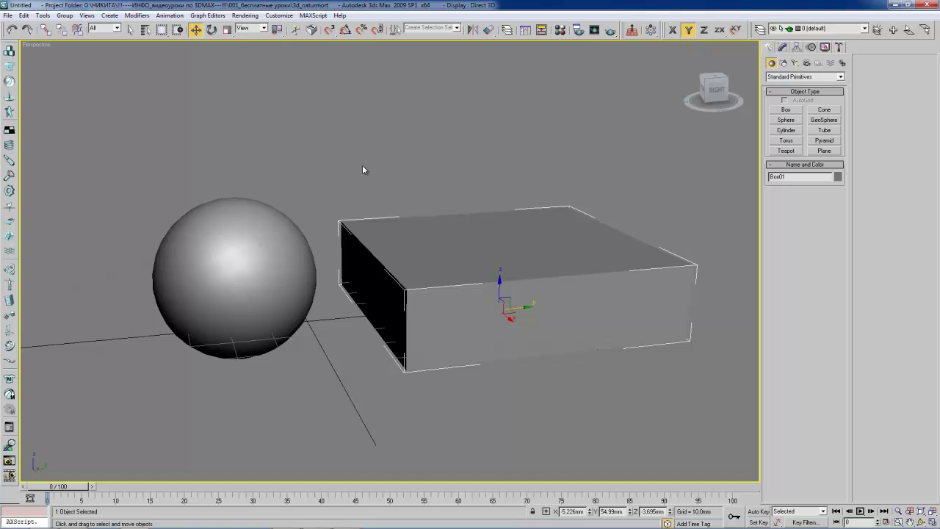
pyautogui.hotkey('ctrl', 'z')
pyautogui.hotkey('ctrl', 'z')
pyautogui.hotkey('ctrl', 'z')
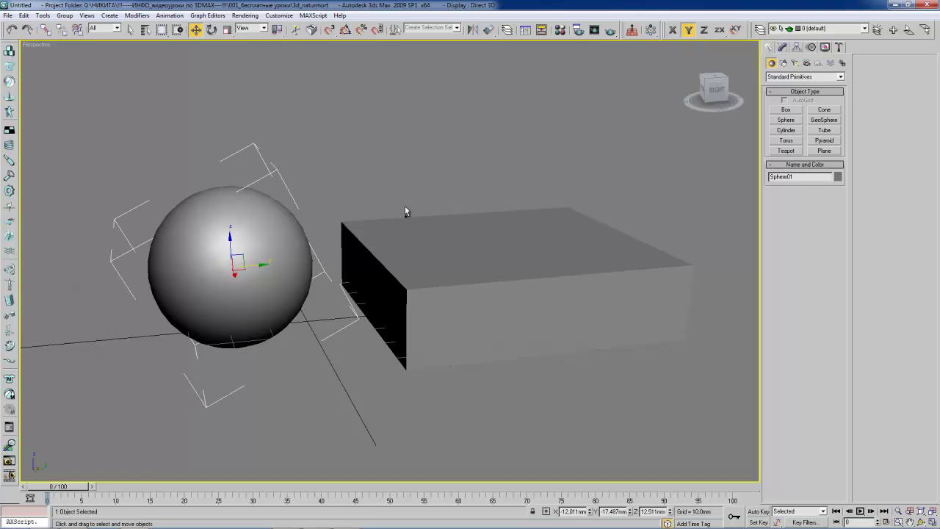
pyautogui.moveTo(229, 242); pyautogui.dragTo(230, 254)
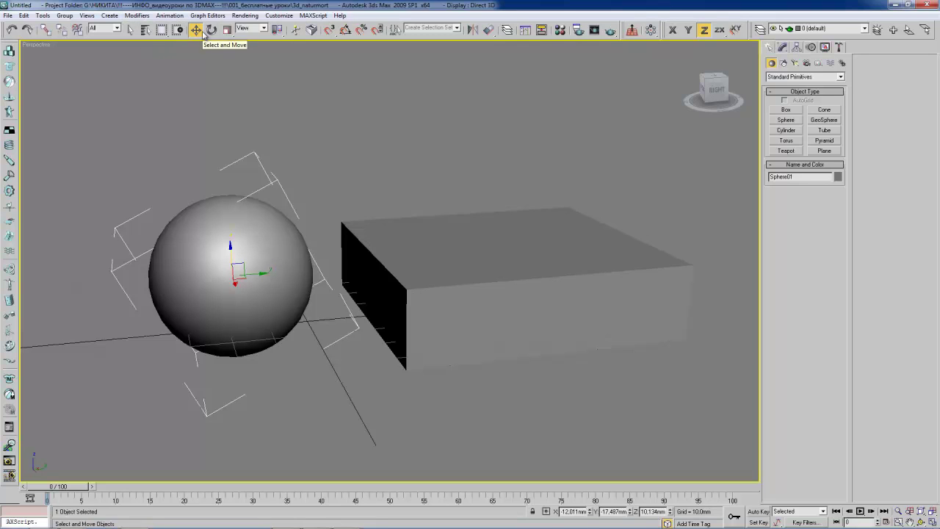
# Step: Switch to Select Object and Ctrl-select both the box and the sphere together
pyautogui.click(130, 30)
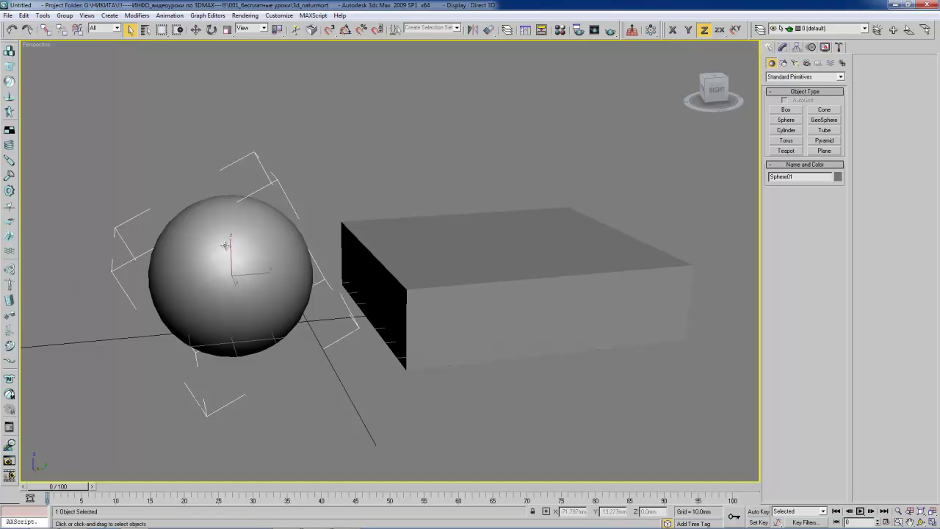
pyautogui.click(375, 258)
pyautogui.click(270, 241)
pyautogui.click(372, 238)
pyautogui.keyDown('ctrl'); pyautogui.click(283, 221); pyautogui.keyUp('ctrl')
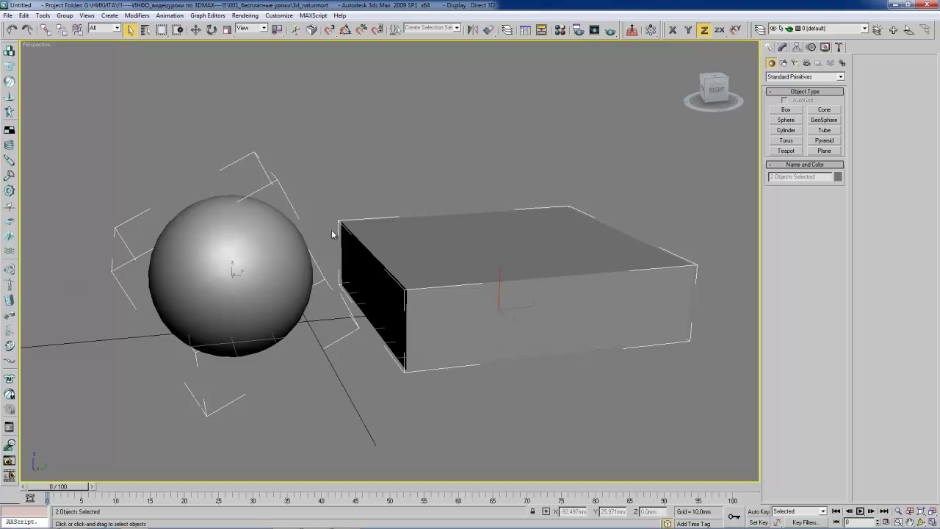
pyautogui.moveTo(332, 234); pyautogui.dragTo(352, 238, button='middle')
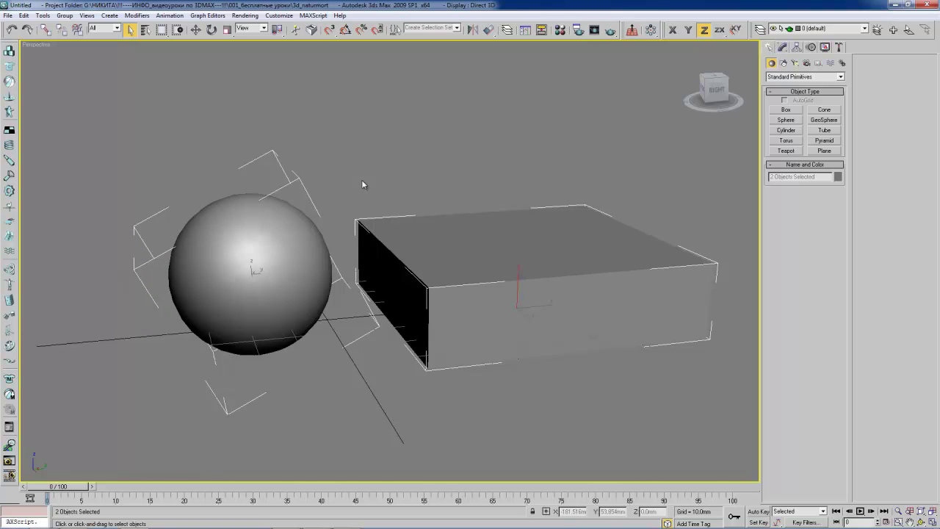
pyautogui.moveTo(389, 216); pyautogui.dragTo(384, 219, button='middle')
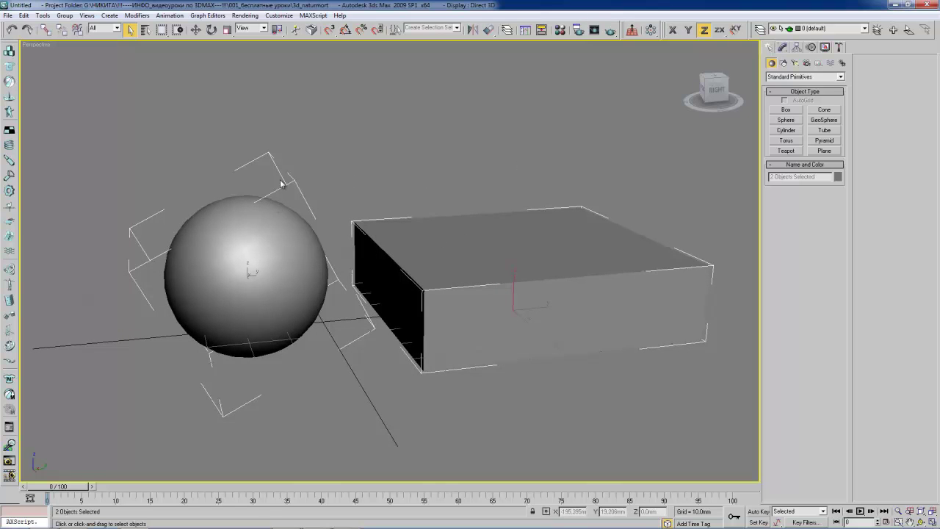
pyautogui.moveTo(280, 182); pyautogui.dragTo(281, 188, button='middle')
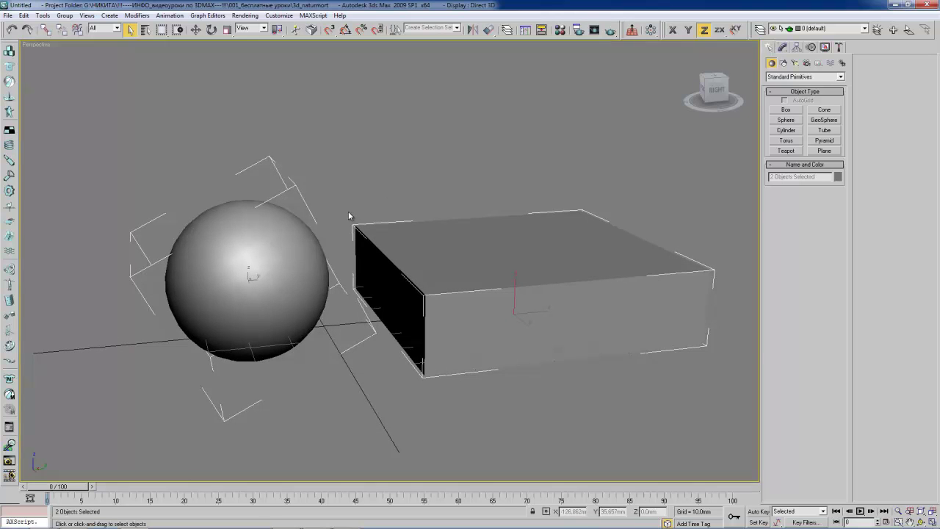
pyautogui.moveTo(347, 210); pyautogui.dragTo(356, 205, button='middle')
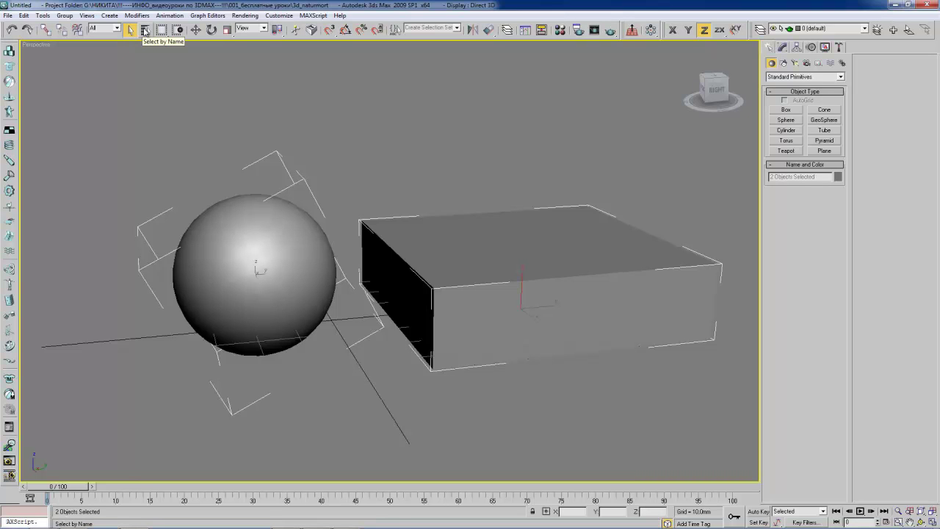
pyautogui.click(146, 31)
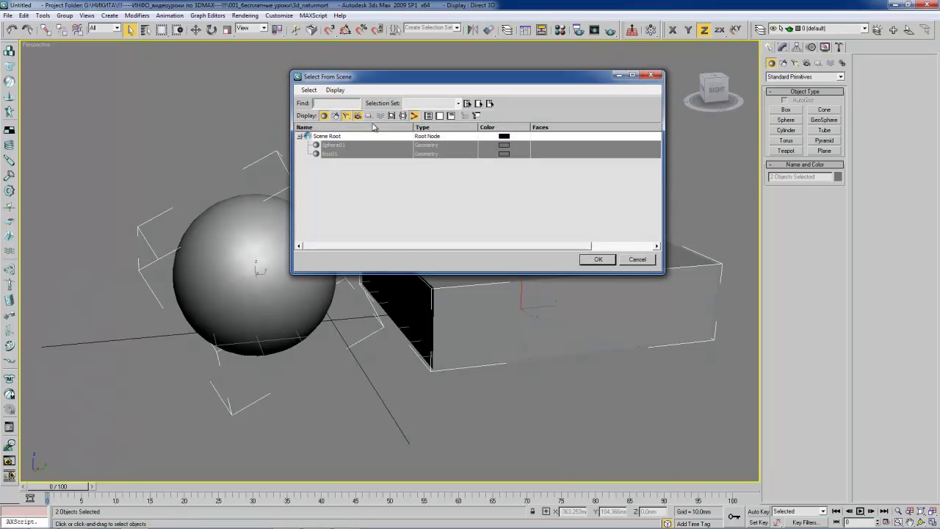
pyautogui.moveTo(367, 81); pyautogui.dragTo(345, 79)
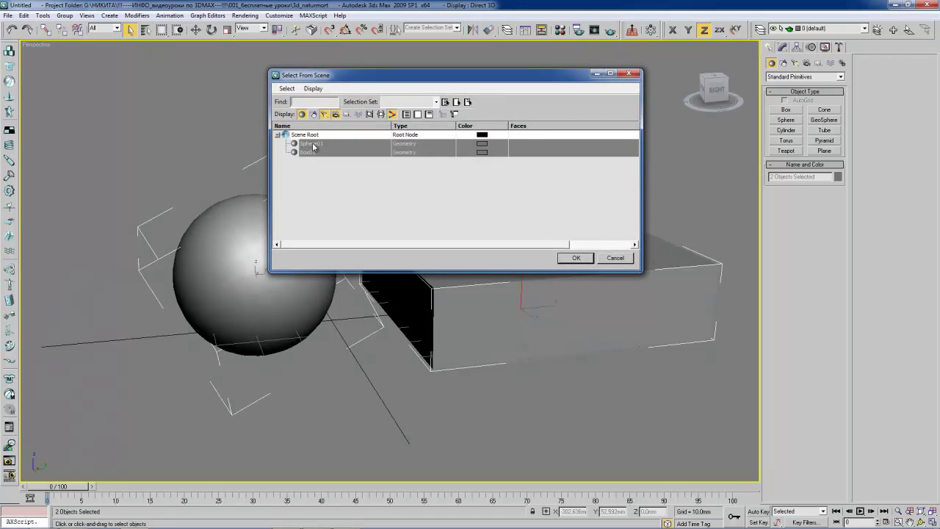
pyautogui.click(356, 193)
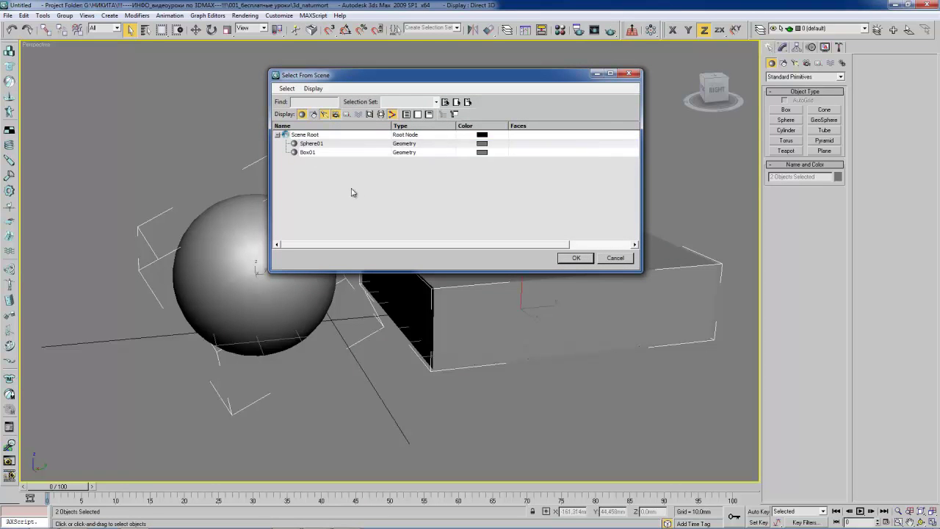
pyautogui.click(304, 152)
pyautogui.click(312, 144)
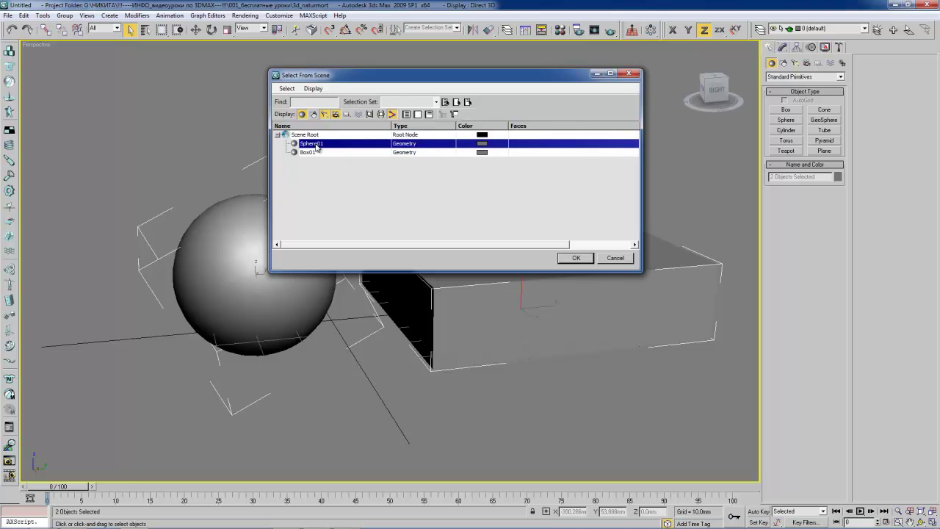
pyautogui.keyDown('ctrl'); pyautogui.click(314, 153); pyautogui.keyUp('ctrl')
pyautogui.keyDown('ctrl'); pyautogui.click(316, 152); pyautogui.keyUp('ctrl')
pyautogui.click(303, 114)
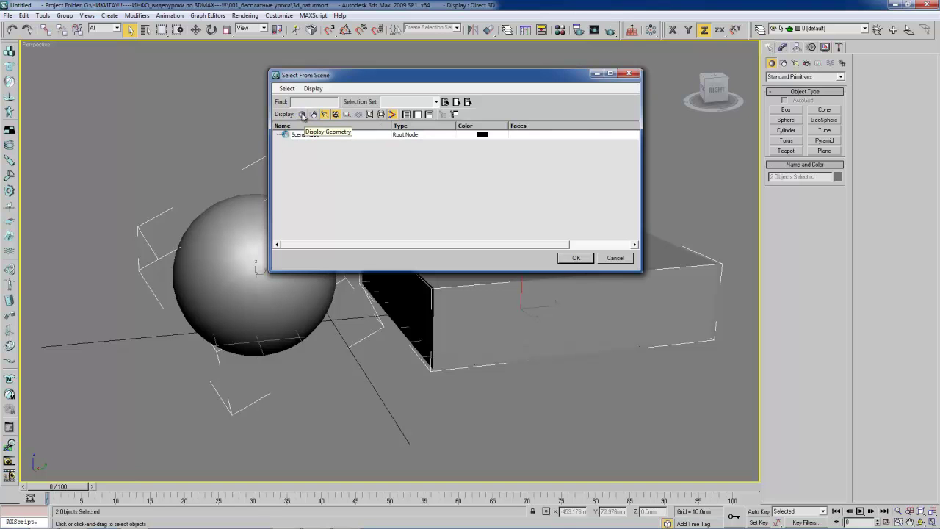
pyautogui.click(302, 114)
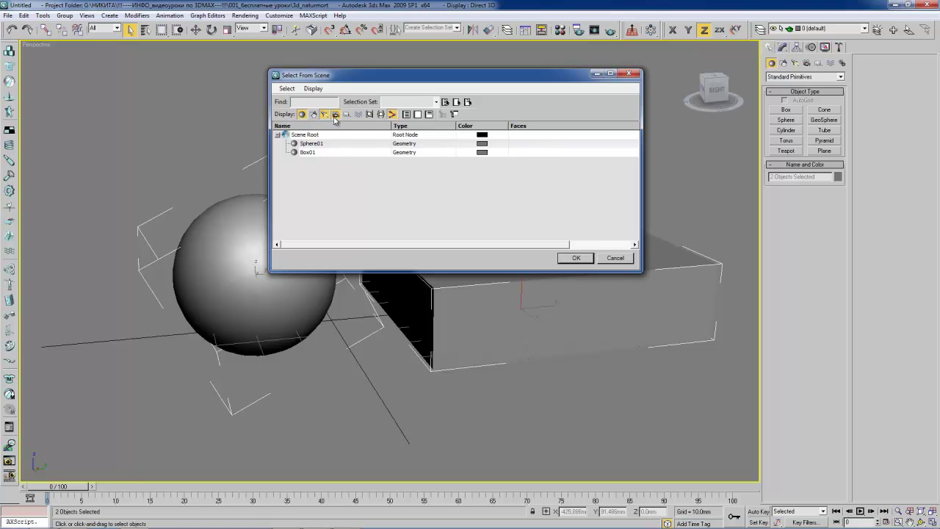
pyautogui.moveTo(334, 78); pyautogui.dragTo(297, 75)
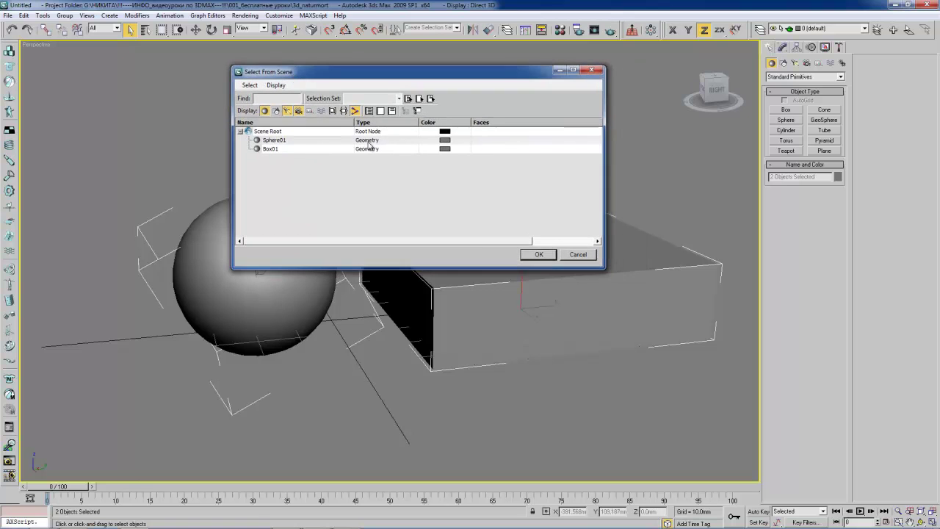
pyautogui.click(592, 71)
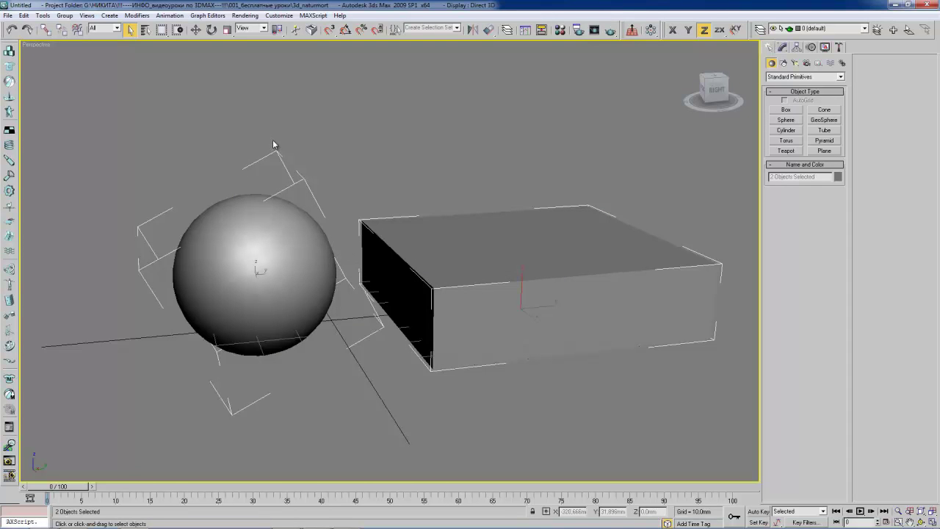
pyautogui.moveTo(402, 218); pyautogui.dragTo(373, 218, button='middle')
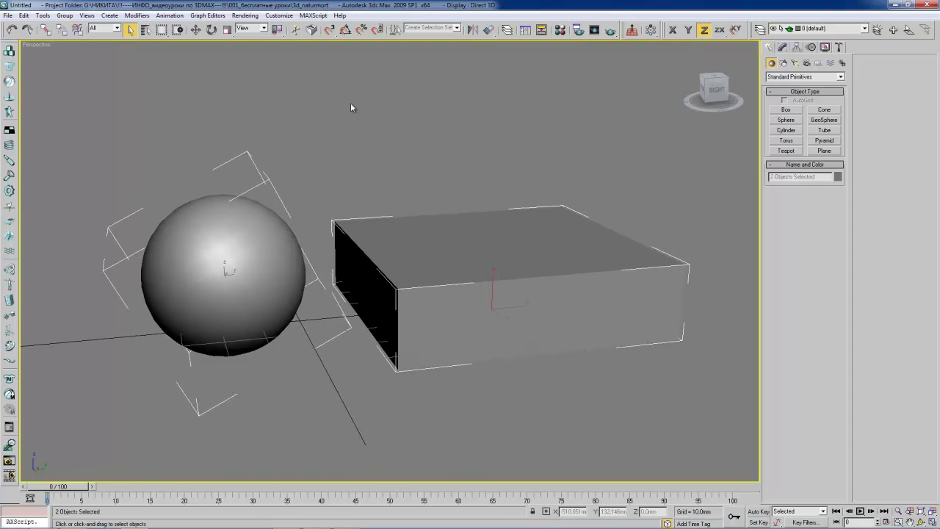
pyautogui.moveTo(262, 179); pyautogui.dragTo(266, 176, button='middle')
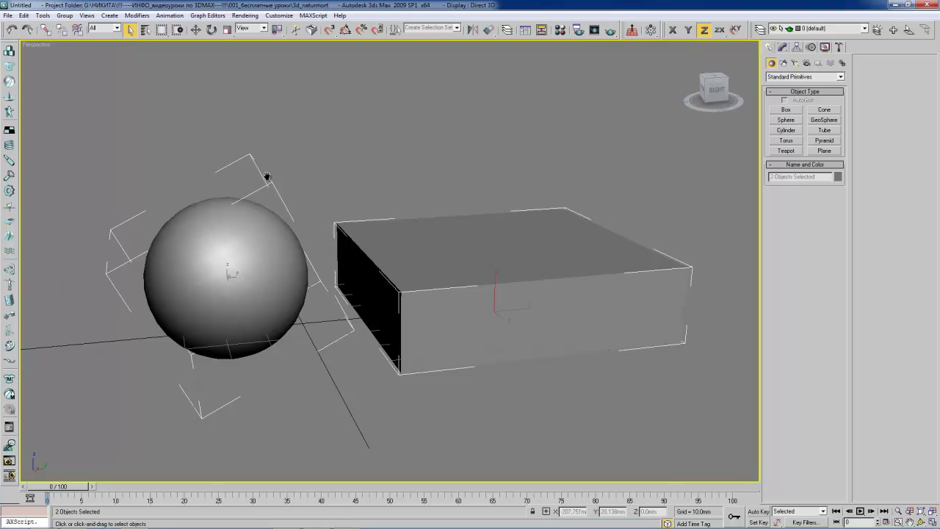
pyautogui.moveTo(162, 29); pyautogui.dragTo(163, 46)
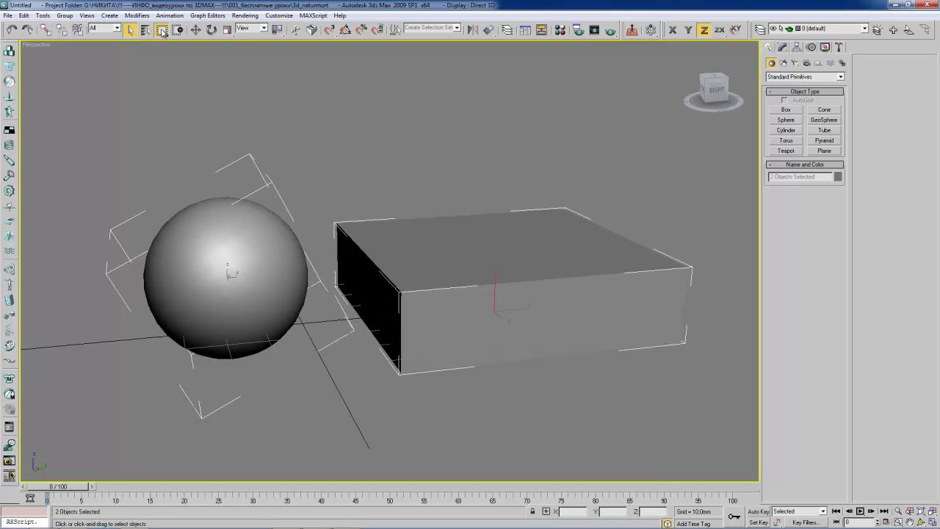
pyautogui.moveTo(130, 131); pyautogui.dragTo(700, 388)
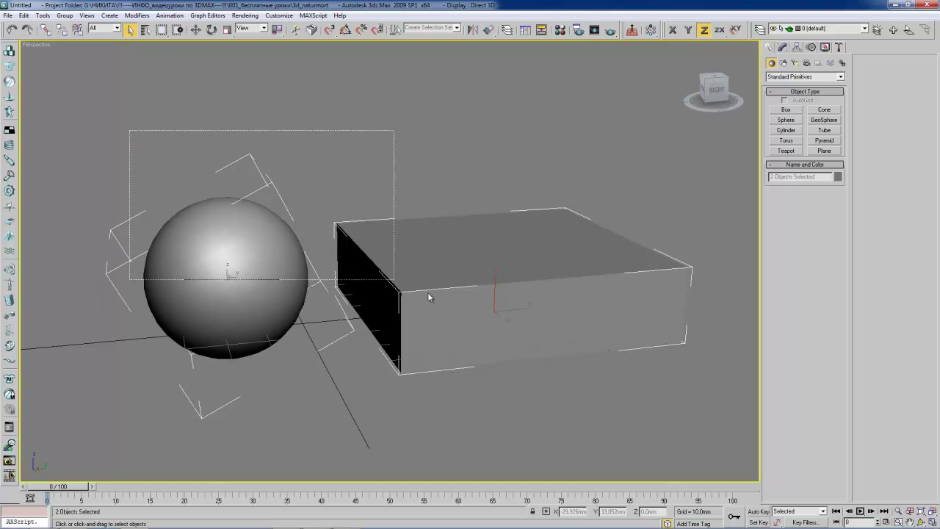
pyautogui.moveTo(130, 130); pyautogui.dragTo(195, 94)
pyautogui.moveTo(122, 107)
pyautogui.mouseDown()
pyautogui.moveTo(511, 303)
pyautogui.moveTo(726, 387)
pyautogui.mouseUp()
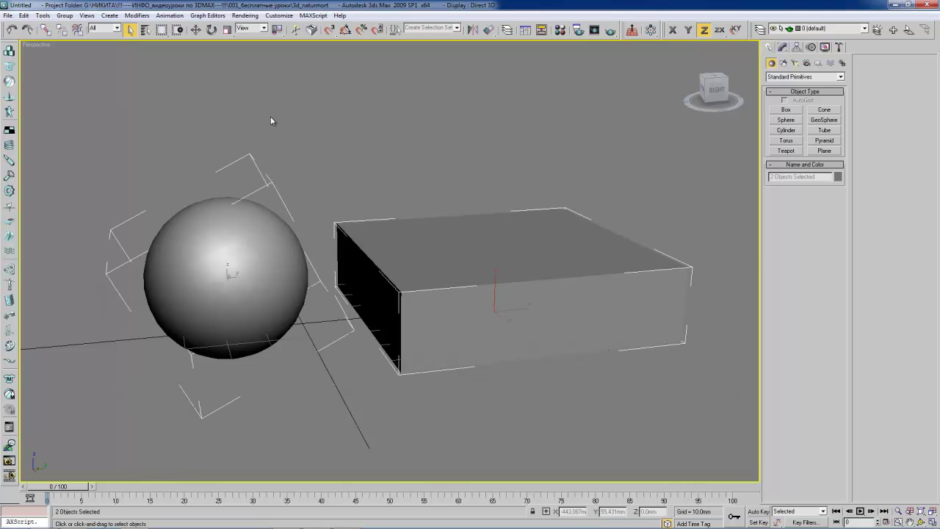
# Step: Restore the four-view layout and select the sphere and box with rectangular and circular regions
pyautogui.hotkey('alt', 'w')
pyautogui.rightClick(633, 229)
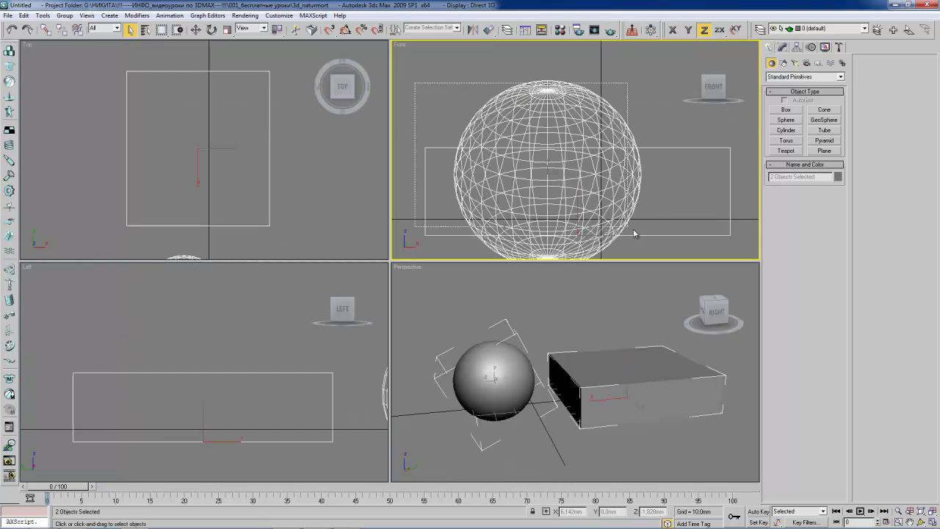
pyautogui.moveTo(300, 155)
pyautogui.mouseDown()
pyautogui.moveTo(192, 250)
pyautogui.moveTo(287, 187)
pyautogui.mouseUp()
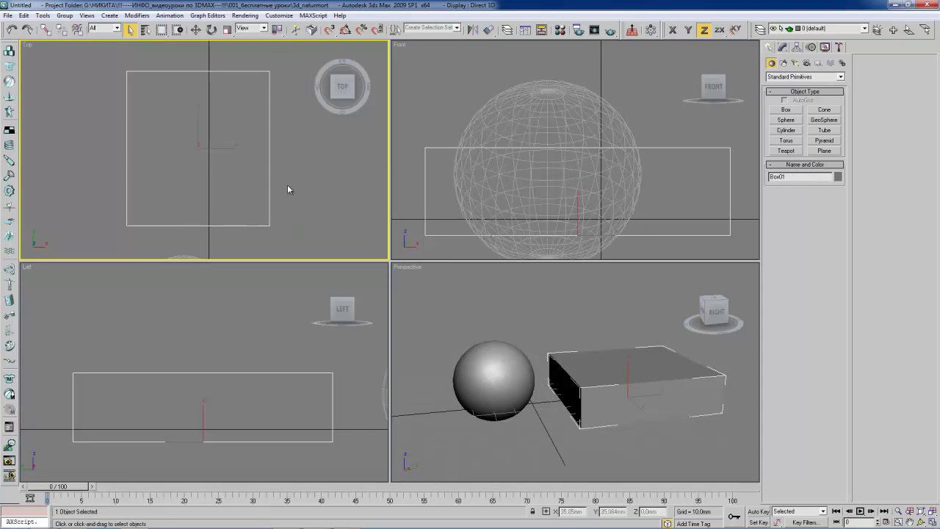
pyautogui.click(505, 197)
pyautogui.scroll(-2, 514, 213)
pyautogui.click(252, 179)
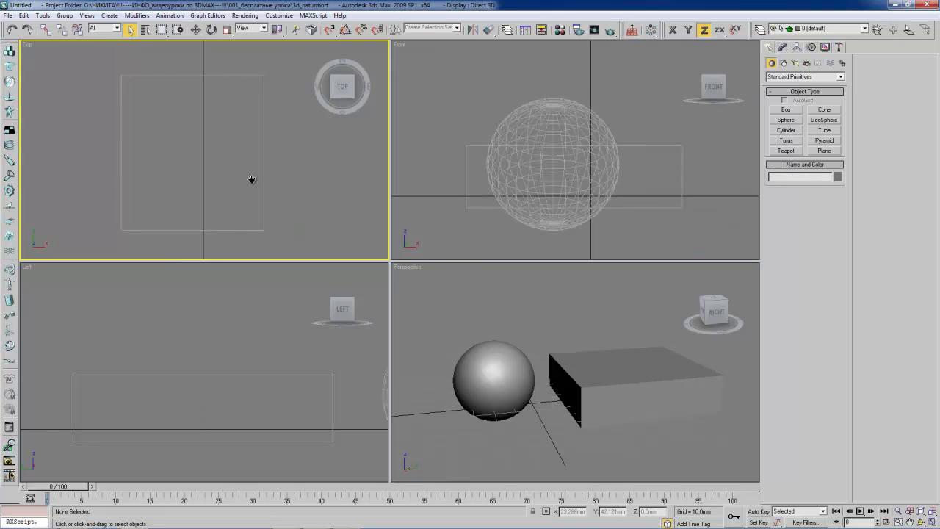
pyautogui.scroll(-3, 274, 184)
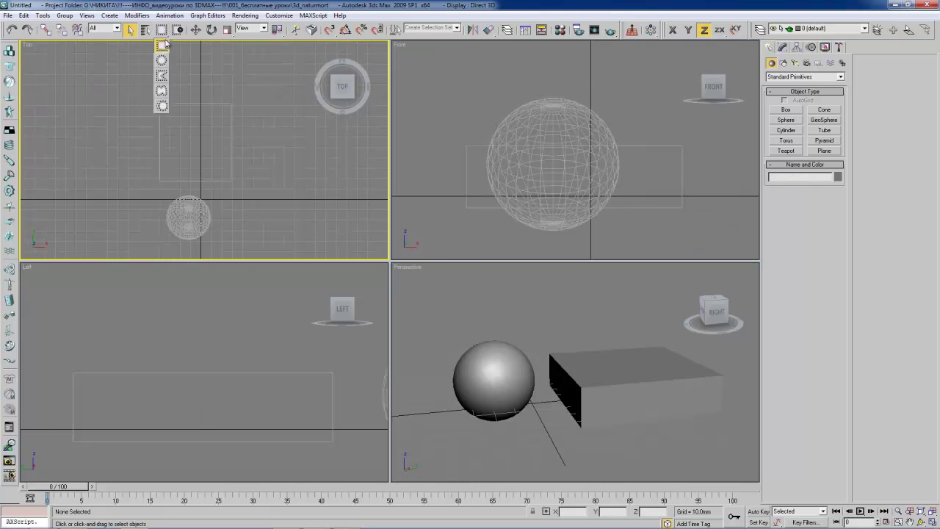
pyautogui.moveTo(163, 29); pyautogui.dragTo(162, 48)
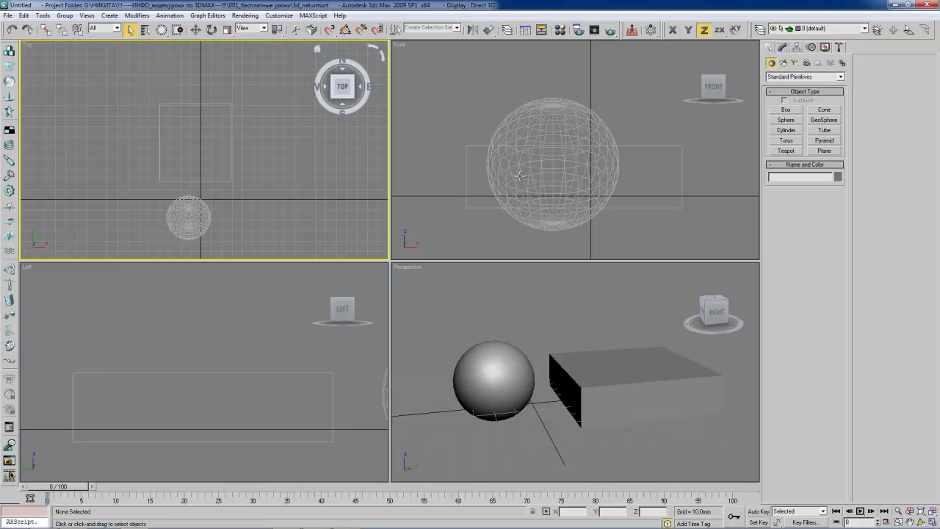
pyautogui.click(546, 166)
pyautogui.moveTo(546, 166); pyautogui.dragTo(607, 86)
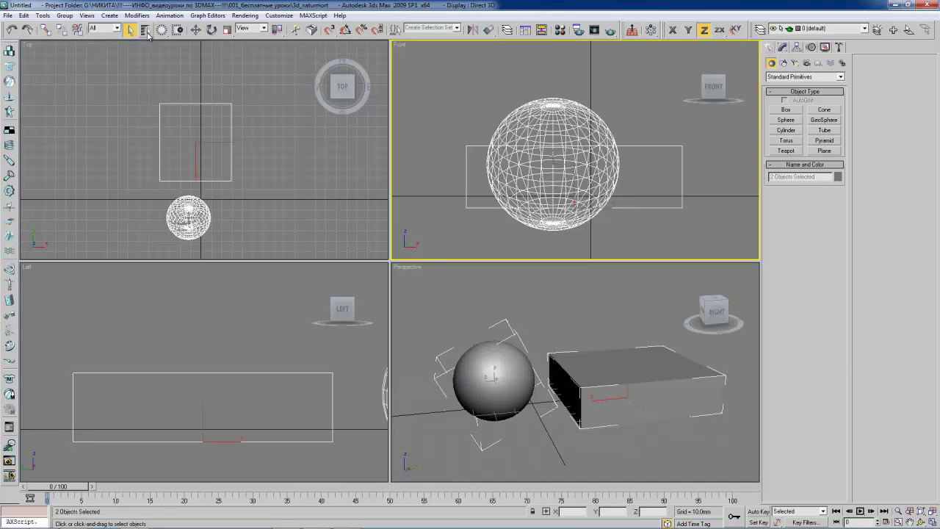
# Step: Select the sphere and box with Fence, Lasso, then Paint selection regions, and deselect them
pyautogui.moveTo(161, 29); pyautogui.dragTo(163, 77)
pyautogui.moveTo(473, 79); pyautogui.dragTo(439, 115)
pyautogui.moveTo(513, 247); pyautogui.dragTo(663, 241)
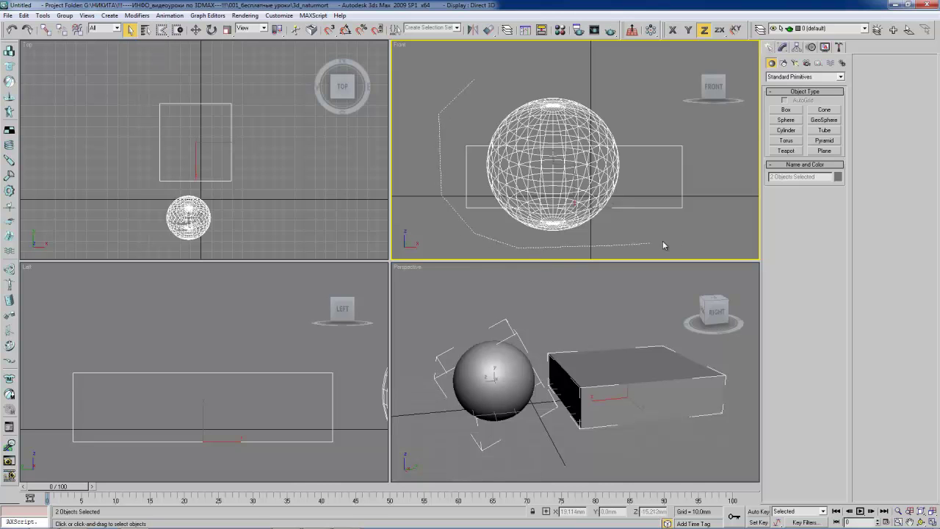
pyautogui.moveTo(711, 160); pyautogui.dragTo(625, 107)
pyautogui.moveTo(500, 68); pyautogui.dragTo(444, 114)
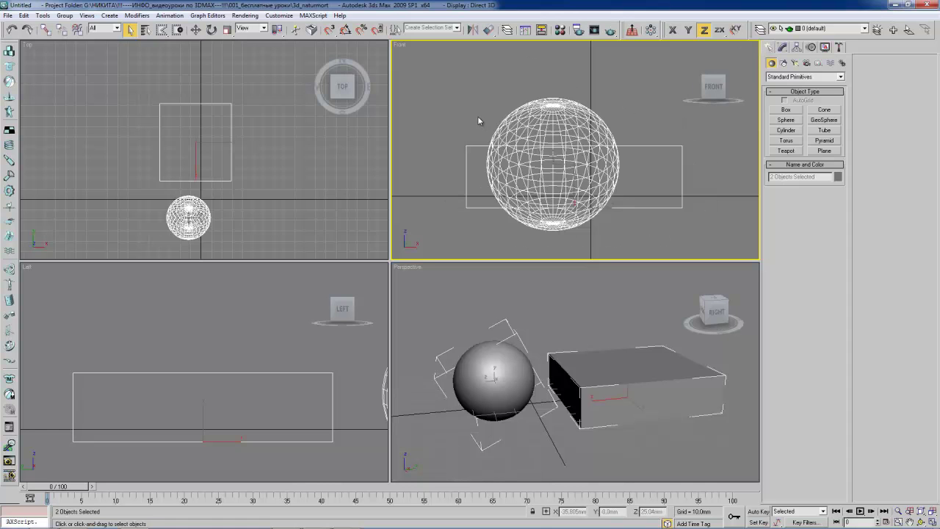
pyautogui.click(469, 101)
pyautogui.moveTo(161, 29); pyautogui.dragTo(161, 91)
pyautogui.moveTo(517, 77)
pyautogui.mouseDown()
pyautogui.moveTo(438, 219)
pyautogui.moveTo(561, 89)
pyautogui.mouseUp()
pyautogui.moveTo(161, 30); pyautogui.dragTo(163, 106)
pyautogui.moveTo(464, 86); pyautogui.dragTo(568, 163)
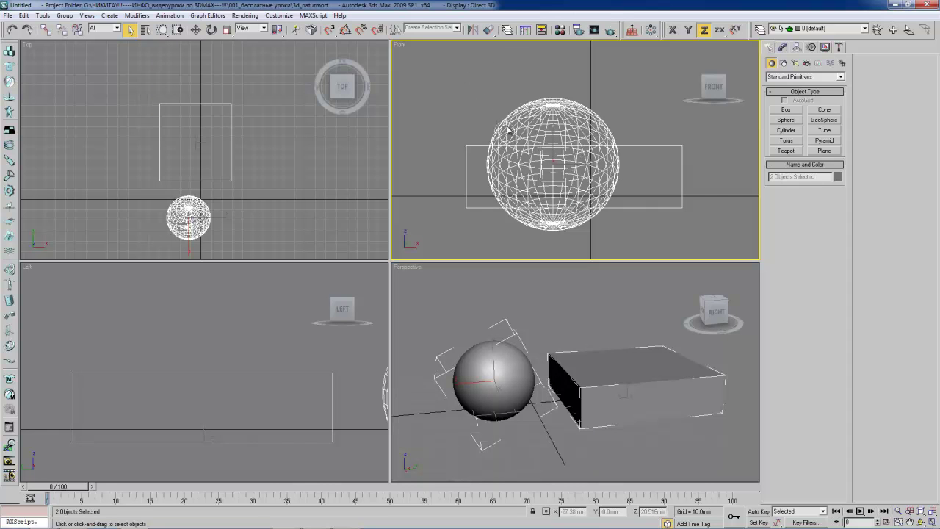
pyautogui.click(483, 85)
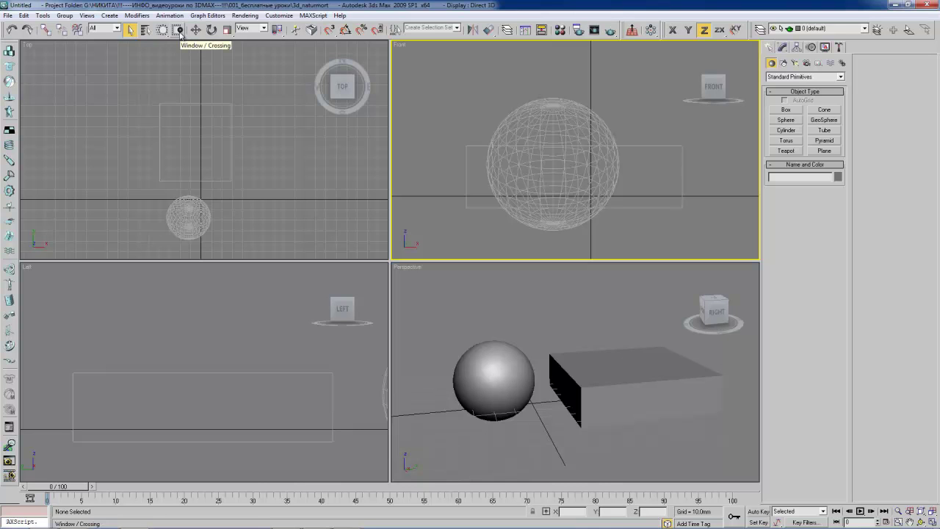
# Step: Use Window mode with a Rectangular region, comparing full and partial enclosure of the sphere and box in Front
pyautogui.click(180, 33)
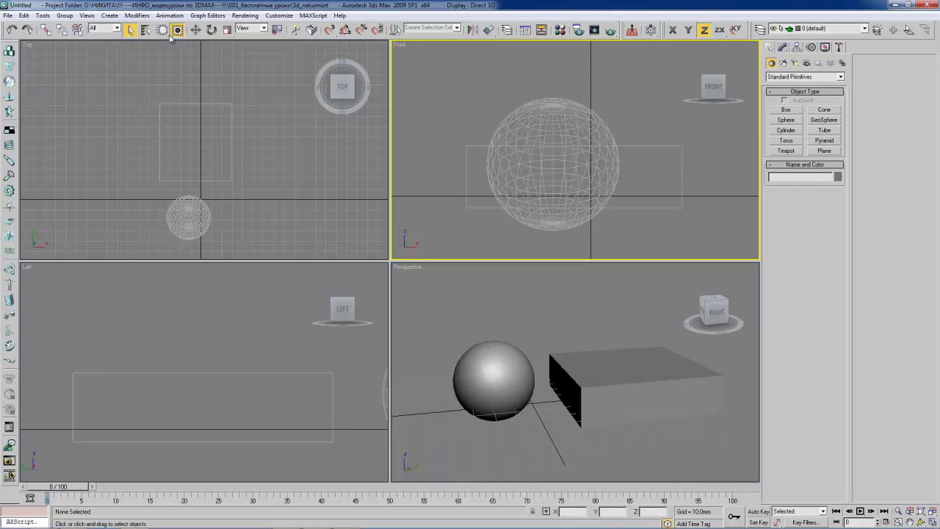
pyautogui.click(161, 29)
pyautogui.moveTo(453, 83); pyautogui.dragTo(632, 237)
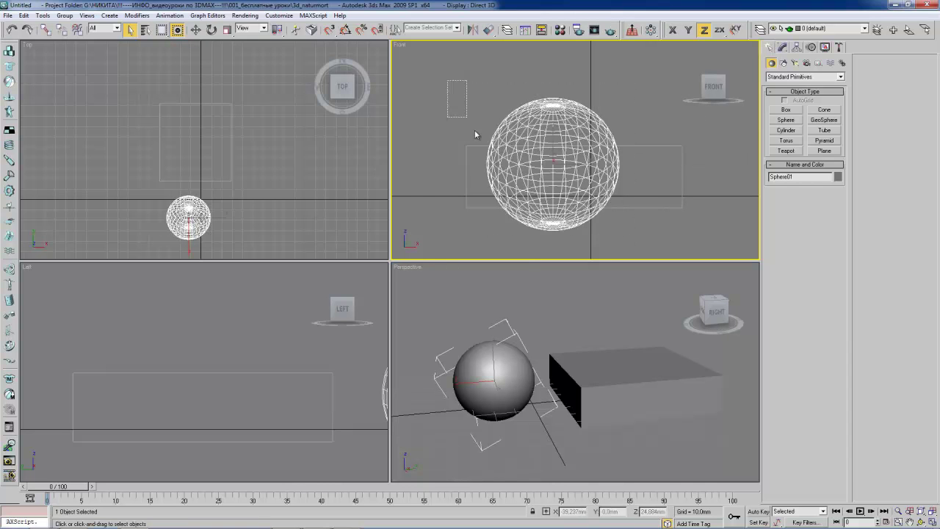
pyautogui.moveTo(474, 130); pyautogui.dragTo(701, 236)
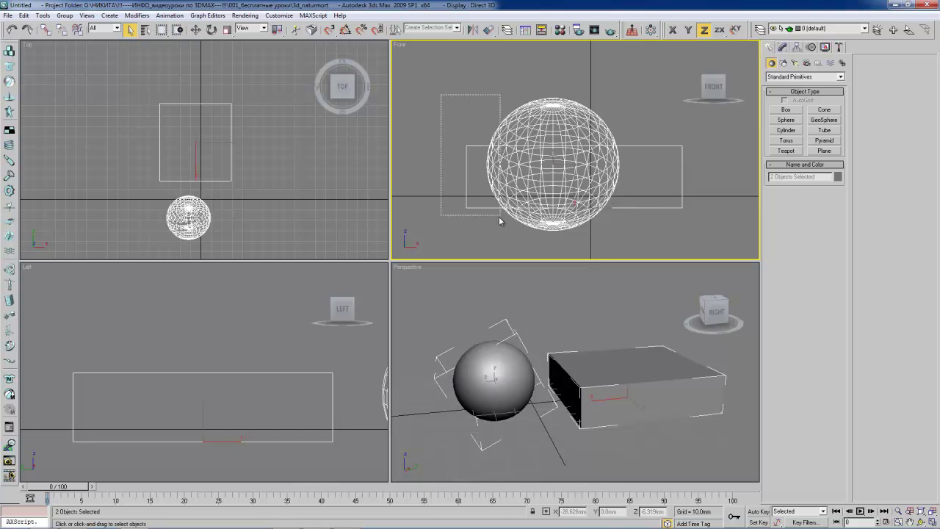
pyautogui.moveTo(473, 155); pyautogui.dragTo(498, 228)
pyautogui.moveTo(433, 99); pyautogui.dragTo(505, 239)
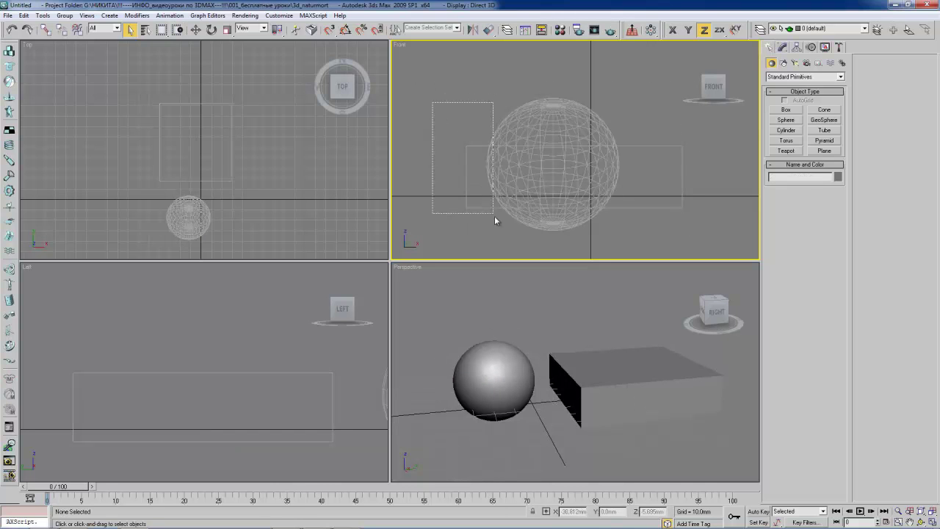
pyautogui.click(498, 105)
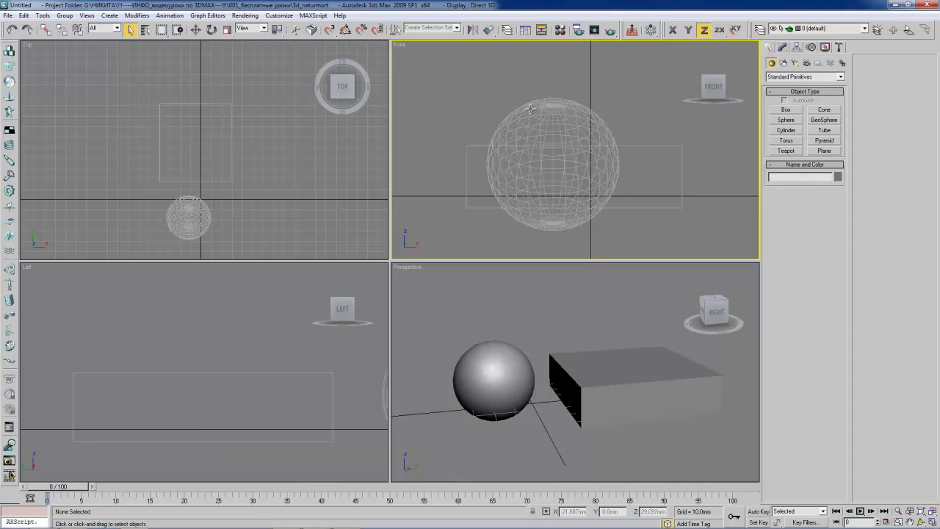
pyautogui.moveTo(522, 170)
pyautogui.mouseDown(button='middle')
pyautogui.moveTo(524, 153)
pyautogui.moveTo(497, 139)
pyautogui.mouseUp(button='middle')
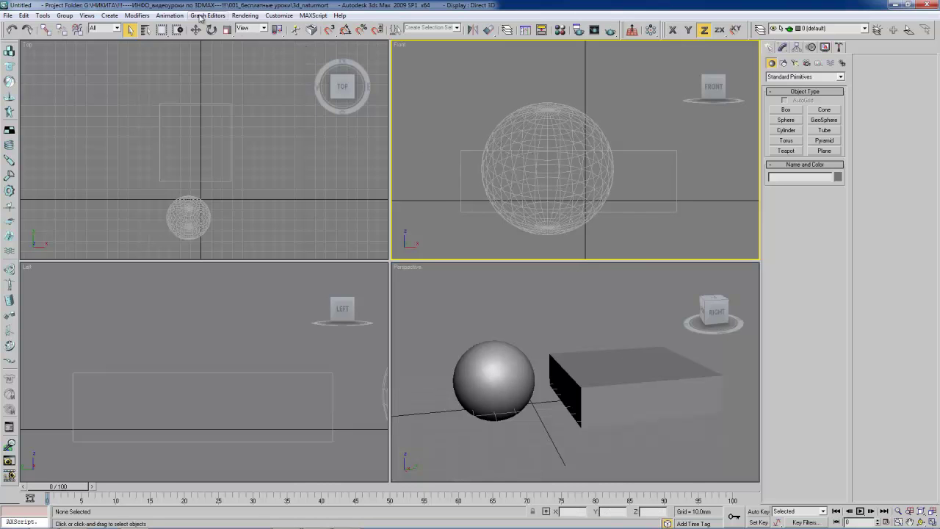
# Step: Select the sphere and move it along Z and Y in the View coordinate system
pyautogui.click(263, 28)
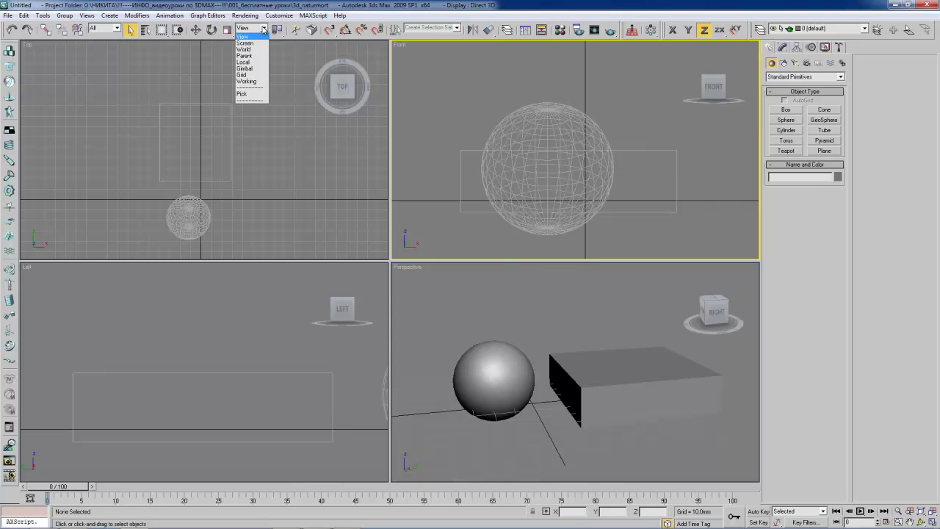
pyautogui.click(243, 36)
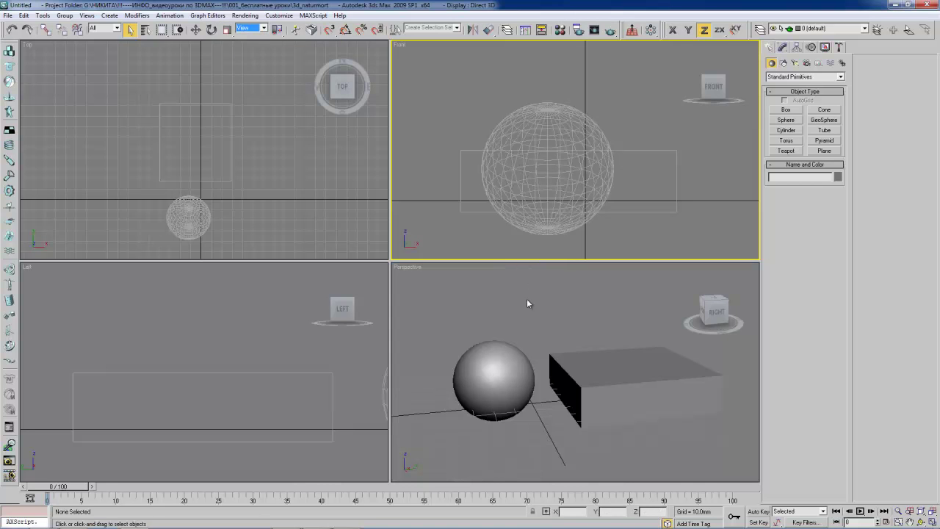
pyautogui.click(499, 363)
pyautogui.press('w')
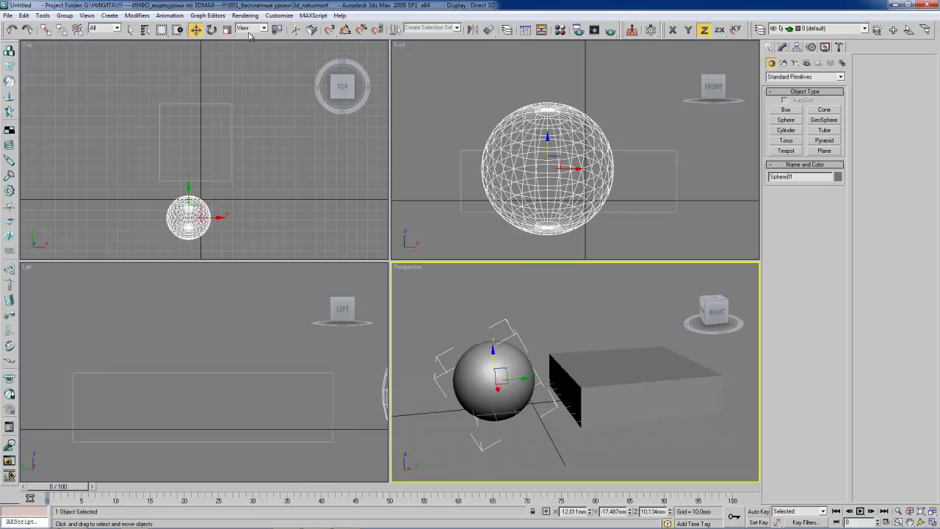
pyautogui.moveTo(493, 358)
pyautogui.mouseDown()
pyautogui.moveTo(494, 341)
pyautogui.moveTo(532, 364)
pyautogui.moveTo(488, 374)
pyautogui.mouseUp()
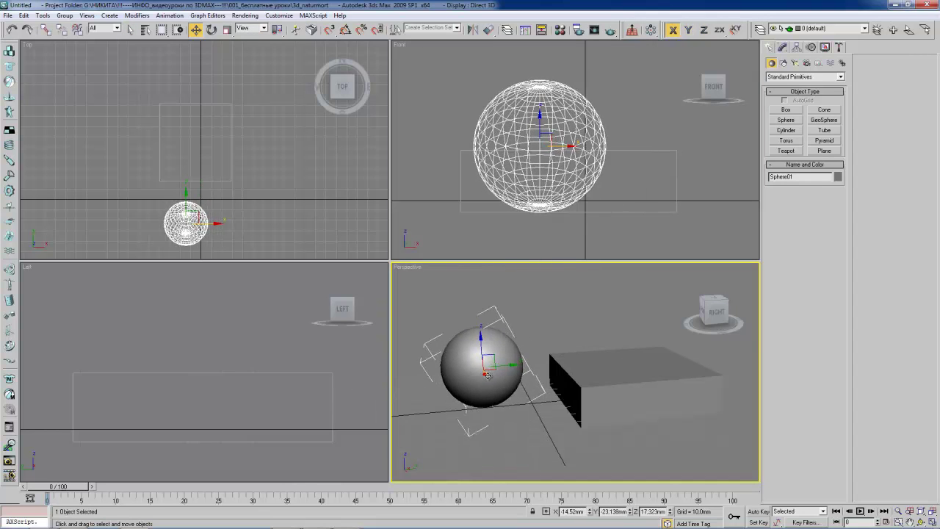
# Step: Set the reference coordinate system to Local and move the sphere along its local Z axis
pyautogui.click(264, 29)
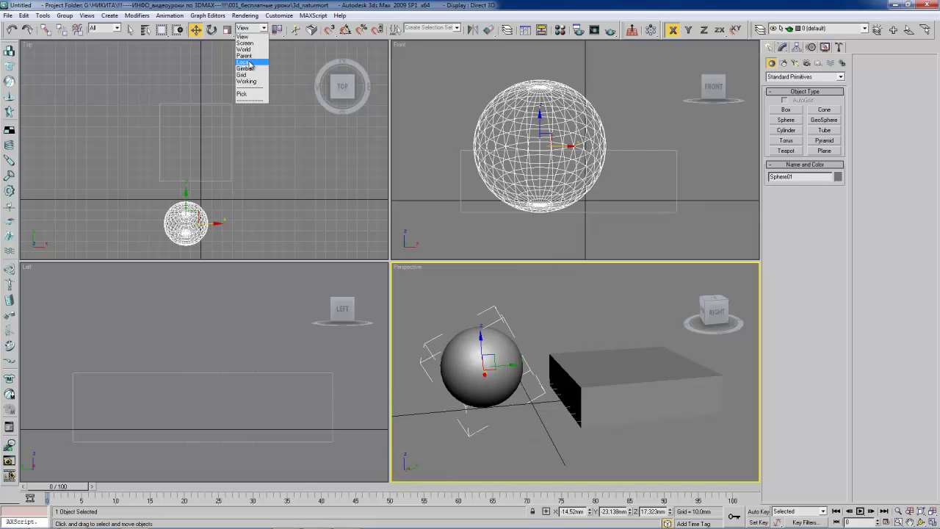
pyautogui.click(248, 62)
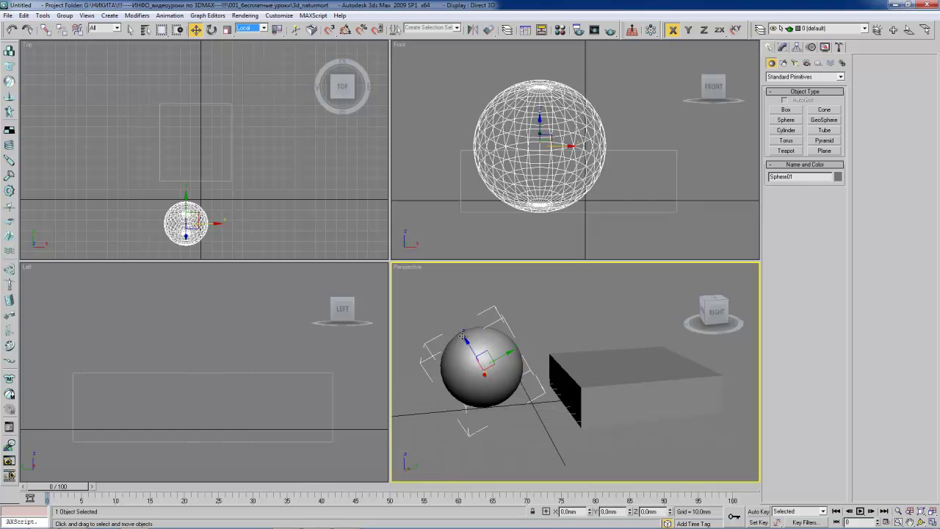
pyautogui.moveTo(461, 336)
pyautogui.mouseDown()
pyautogui.moveTo(484, 365)
pyautogui.moveTo(481, 345)
pyautogui.mouseUp()
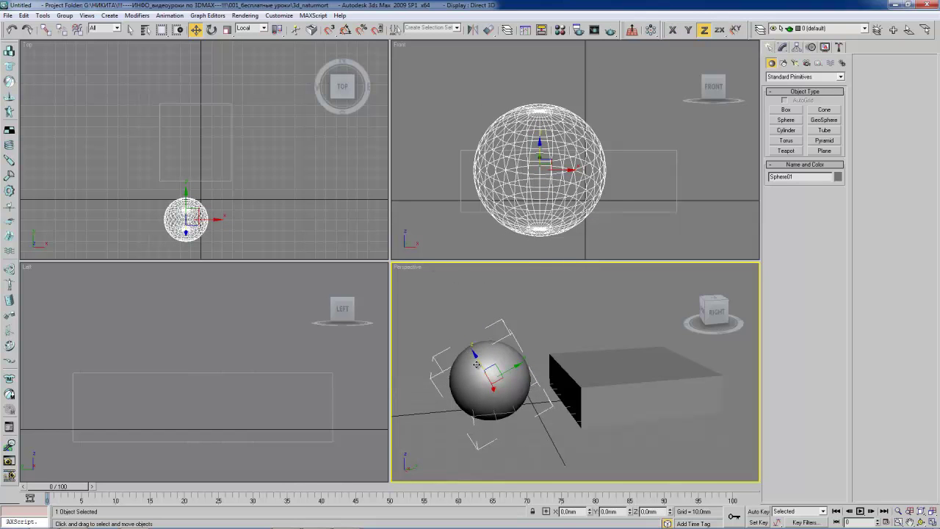
pyautogui.moveTo(475, 357); pyautogui.dragTo(476, 349)
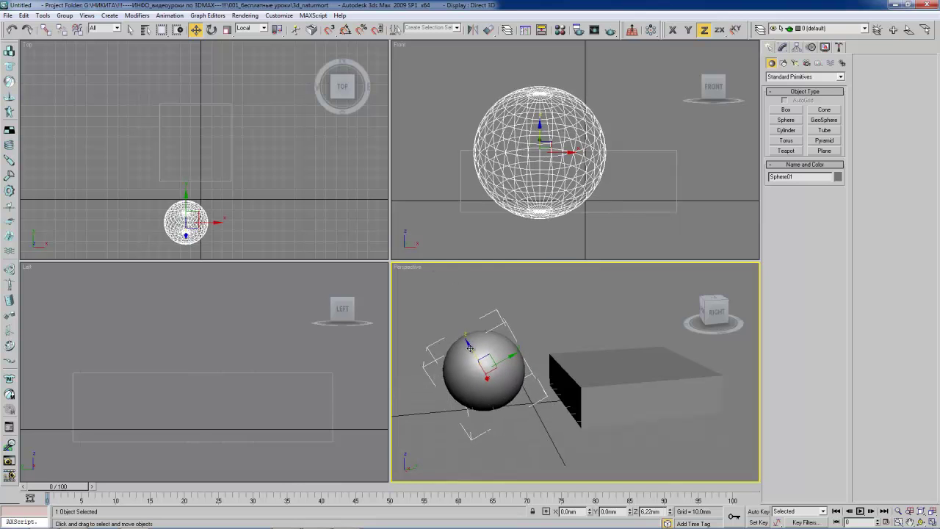
pyautogui.click(566, 360)
# Step: Rotate the box about 43° around its X axis
pyautogui.press('e')
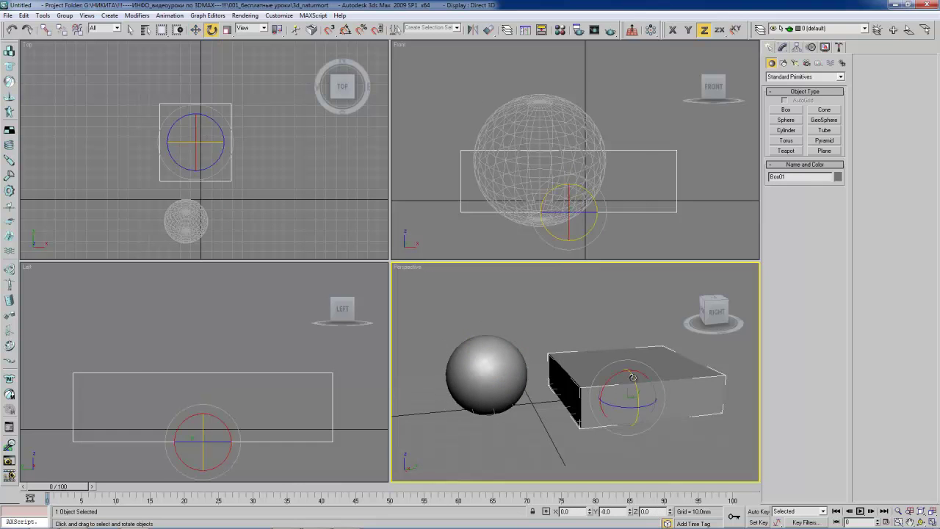
pyautogui.moveTo(202, 413); pyautogui.dragTo(202, 430)
pyautogui.press('w')
pyautogui.moveTo(544, 294); pyautogui.dragTo(492, 293, button='middle')
# Step: Switch move coordinates between View and Local, and slide the tilted box along its local Y axis
pyautogui.click(249, 27)
pyautogui.click(248, 35)
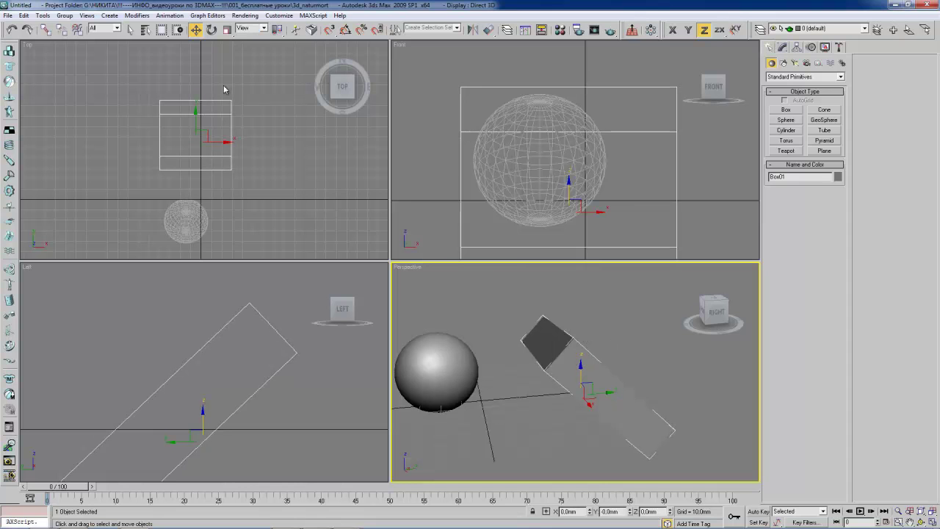
pyautogui.click(247, 32)
pyautogui.click(246, 64)
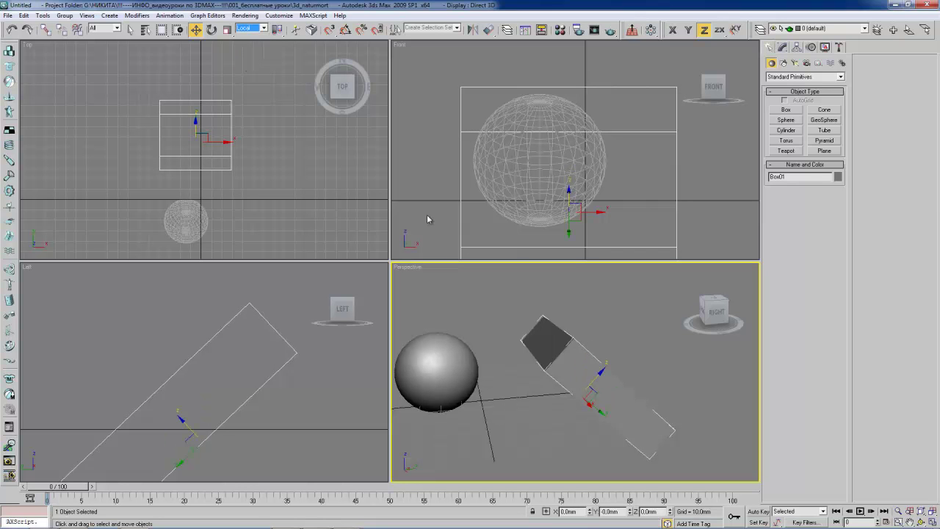
pyautogui.moveTo(597, 411)
pyautogui.mouseDown()
pyautogui.moveTo(630, 409)
pyautogui.moveTo(528, 321)
pyautogui.mouseUp()
pyautogui.rightClick(528, 321)
pyautogui.moveTo(528, 321)
pyautogui.mouseDown(button='middle')
pyautogui.moveTo(528, 339)
pyautogui.moveTo(553, 339)
pyautogui.moveTo(522, 313)
pyautogui.mouseUp(button='middle')
pyautogui.hotkey('ctrl', 'r')
pyautogui.moveTo(530, 316)
pyautogui.mouseDown()
pyautogui.moveTo(598, 358)
pyautogui.moveTo(547, 345)
pyautogui.mouseUp()
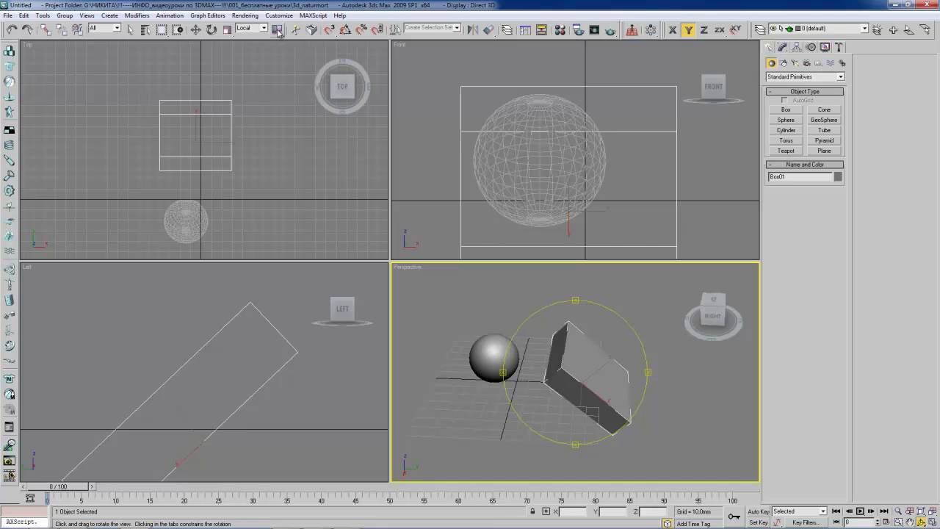
pyautogui.moveTo(278, 30); pyautogui.dragTo(277, 34)
pyautogui.keyDown('alt'); pyautogui.moveTo(542, 340); pyautogui.dragTo(545, 339, button='middle'); pyautogui.keyUp('alt')
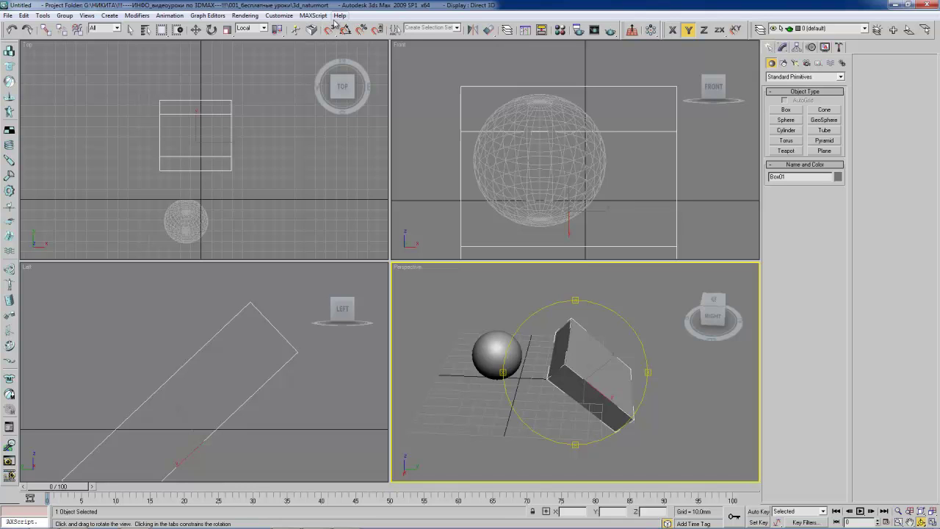
# Step: Enable Angle Snap and tip the box 10° around its Y axis
pyautogui.click(345, 29)
pyautogui.press('Escape')
pyautogui.press('e')
pyautogui.moveTo(587, 374)
pyautogui.mouseDown()
pyautogui.moveTo(588, 345)
pyautogui.moveTo(575, 367)
pyautogui.mouseUp()
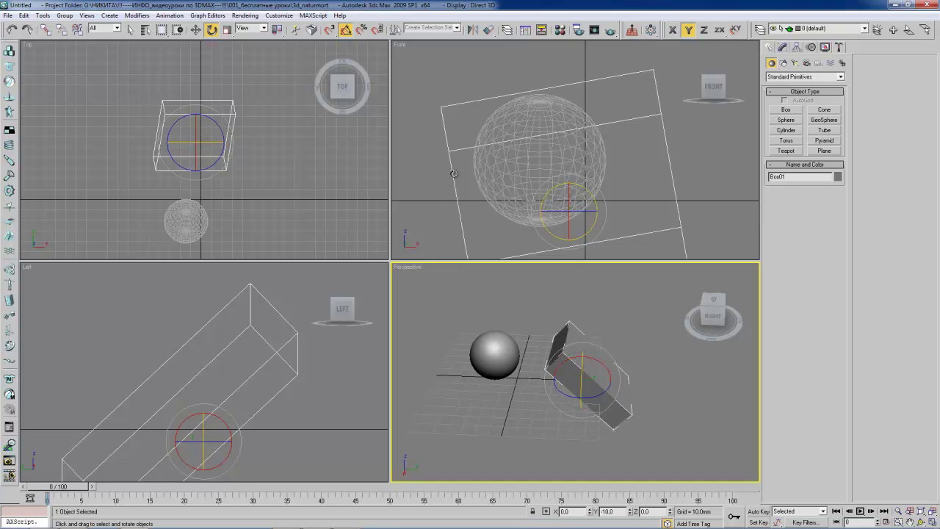
pyautogui.moveTo(585, 333); pyautogui.dragTo(550, 321, button='middle')
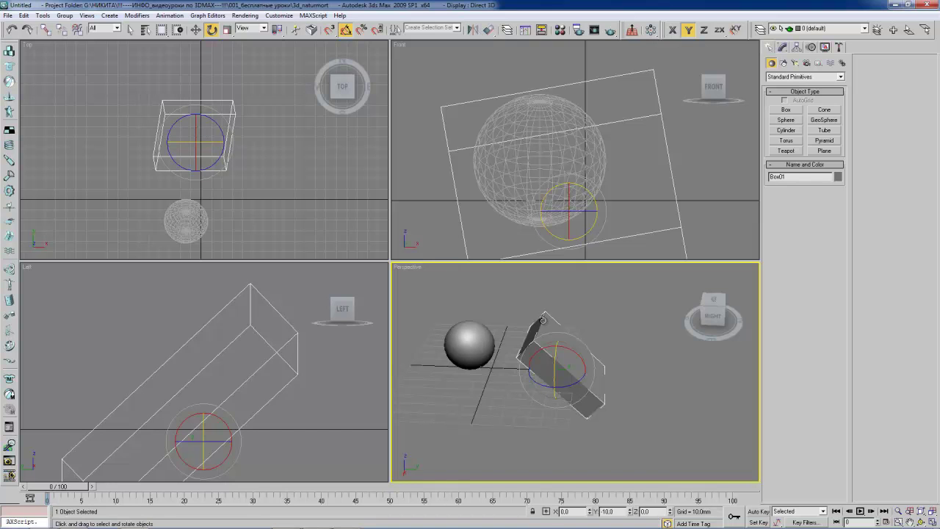
pyautogui.click(471, 33)
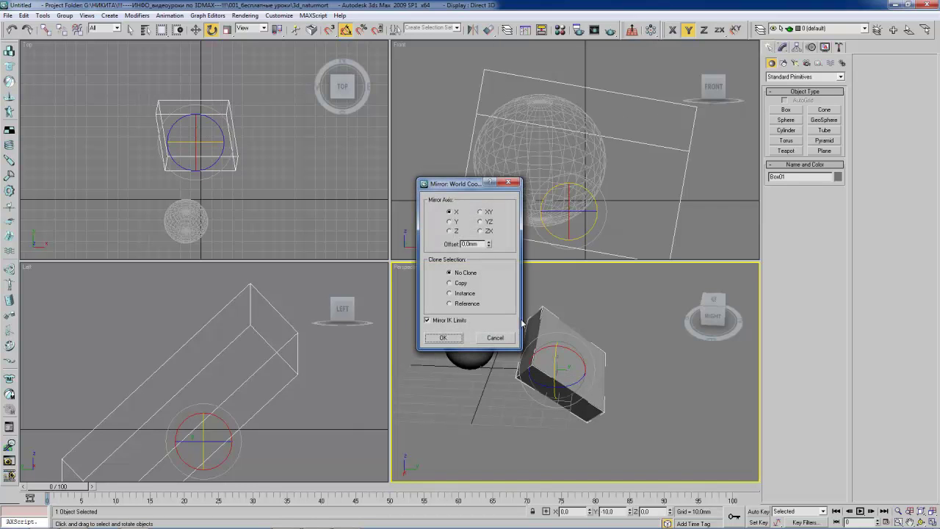
pyautogui.click(451, 229)
pyautogui.click(450, 212)
pyautogui.click(450, 221)
pyautogui.click(450, 230)
pyautogui.click(491, 337)
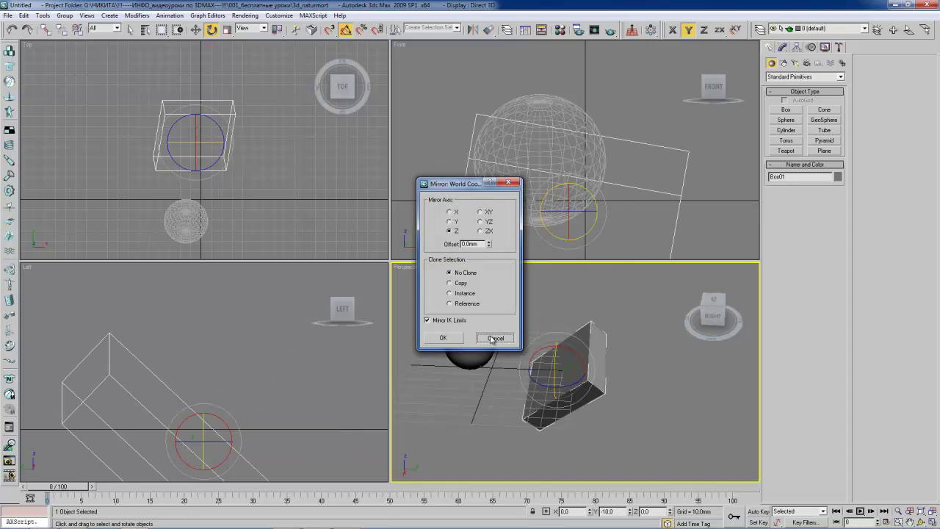
pyautogui.press('w')
pyautogui.click(473, 334)
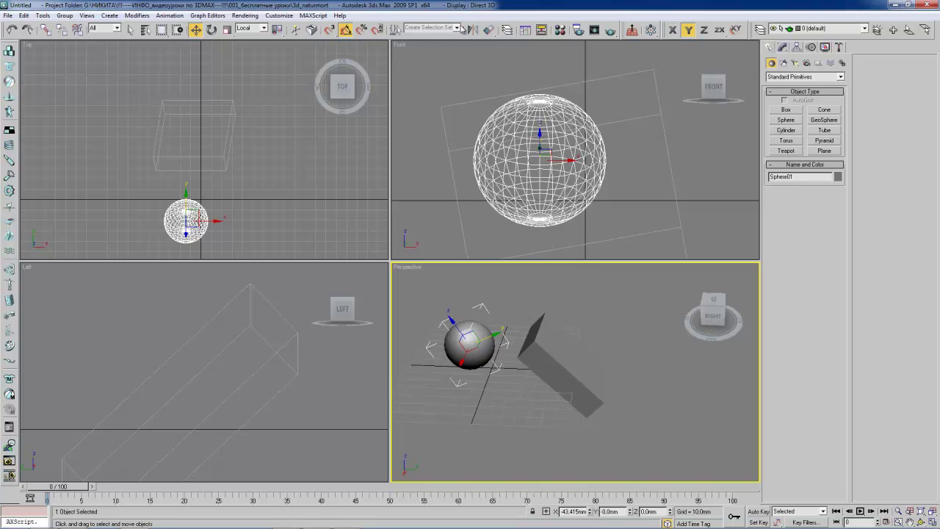
# Step: Start aligning the sphere to the box slab with Z and X Position enabled
pyautogui.click(488, 30)
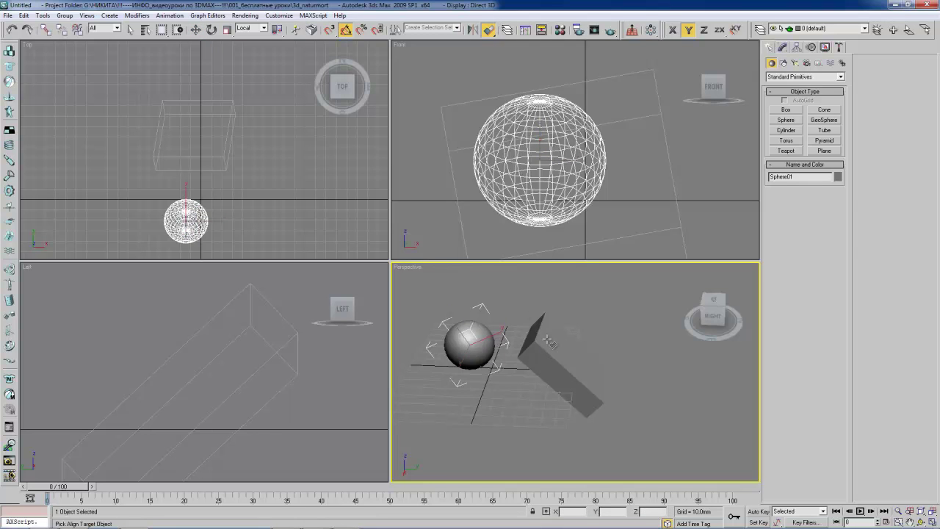
pyautogui.click(547, 340)
pyautogui.moveTo(457, 173); pyautogui.dragTo(310, 129)
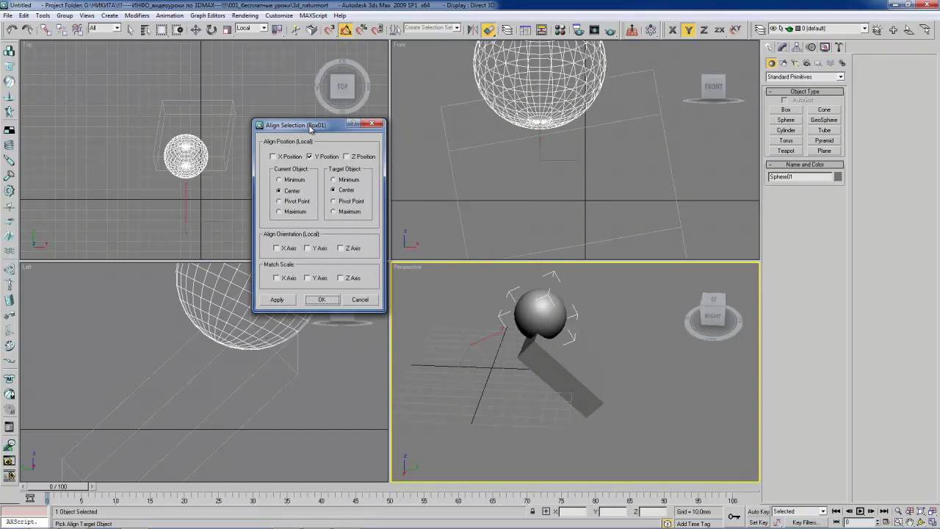
pyautogui.click(347, 157)
pyautogui.click(286, 159)
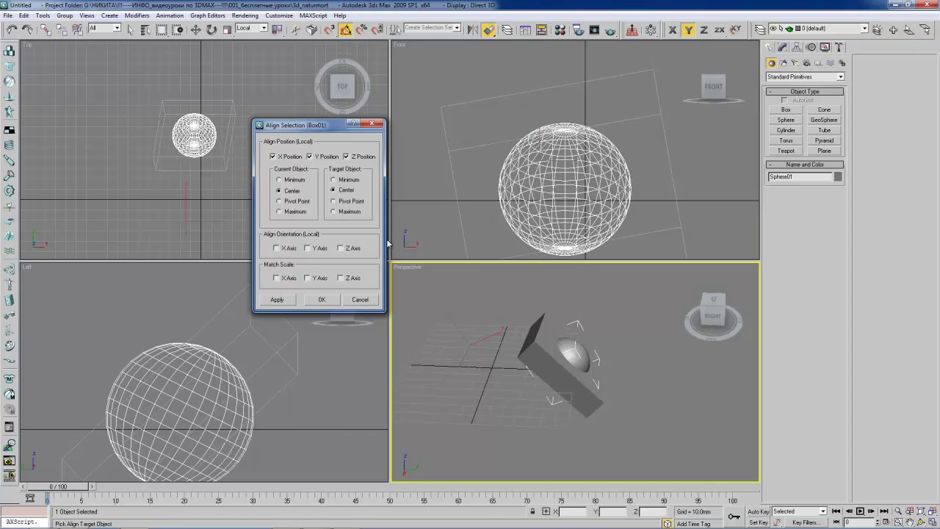
# Step: Toggle X Position alignment off and on to compare the sphere's placement
pyautogui.moveTo(318, 129); pyautogui.dragTo(309, 127)
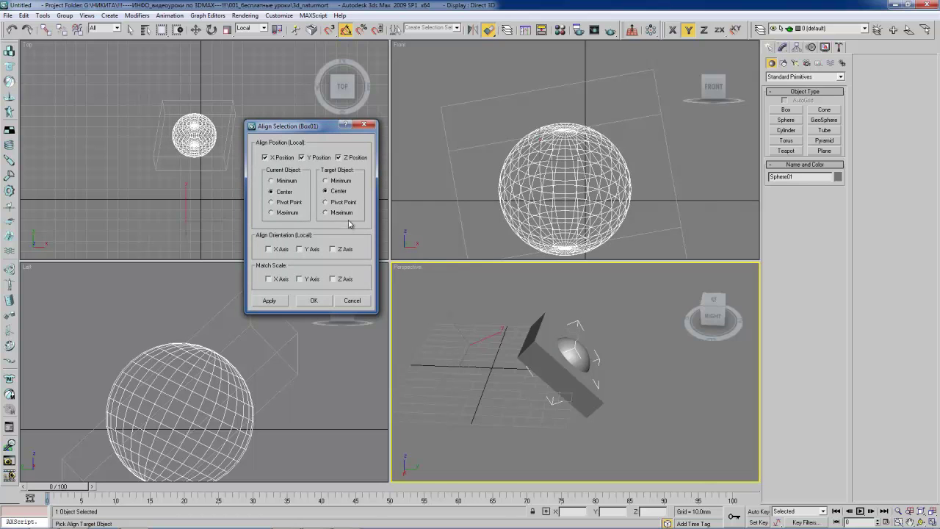
pyautogui.click(285, 159)
pyautogui.click(284, 159)
pyautogui.click(265, 160)
pyautogui.click(266, 160)
# Step: Try Minimum versus Center for the sphere and slab, then cancel the alignment
pyautogui.click(287, 180)
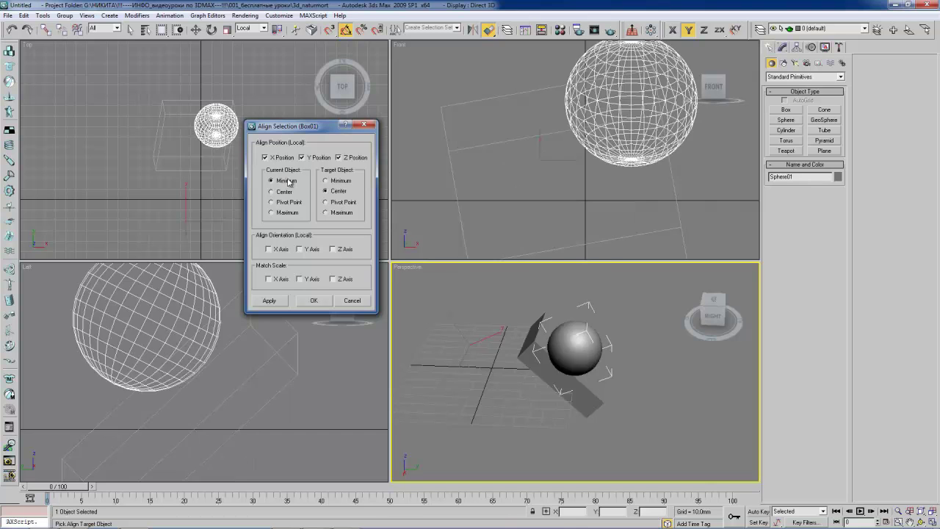
pyautogui.click(334, 182)
pyautogui.click(273, 192)
pyautogui.click(279, 183)
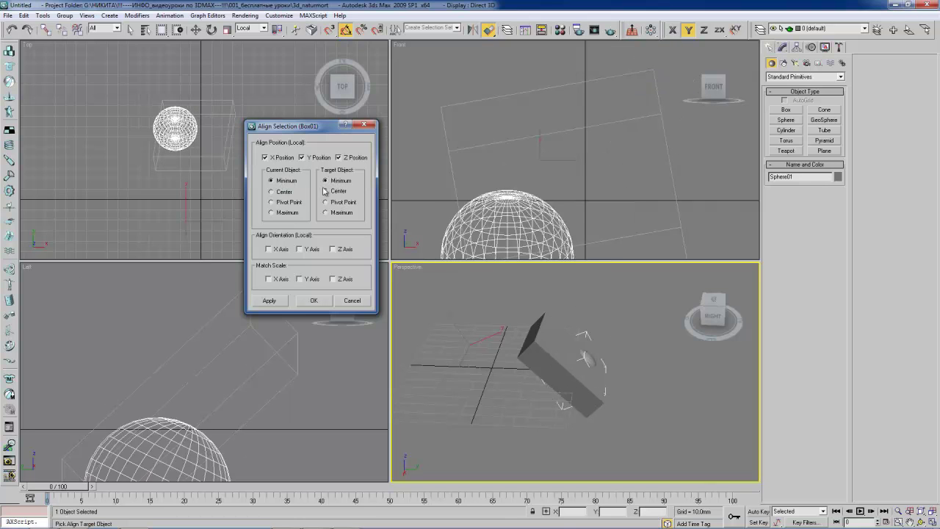
pyautogui.click(288, 192)
pyautogui.click(340, 192)
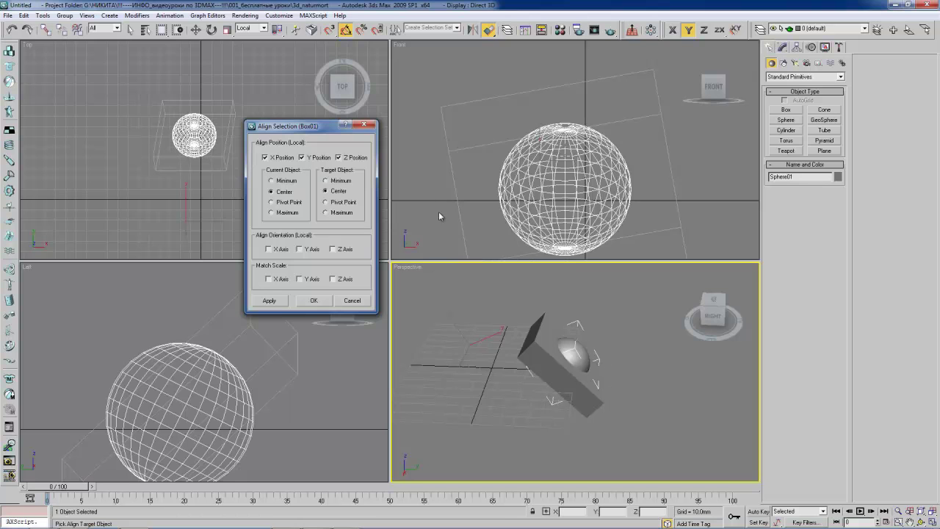
pyautogui.moveTo(312, 127)
pyautogui.mouseDown()
pyautogui.moveTo(282, 118)
pyautogui.moveTo(279, 87)
pyautogui.mouseUp()
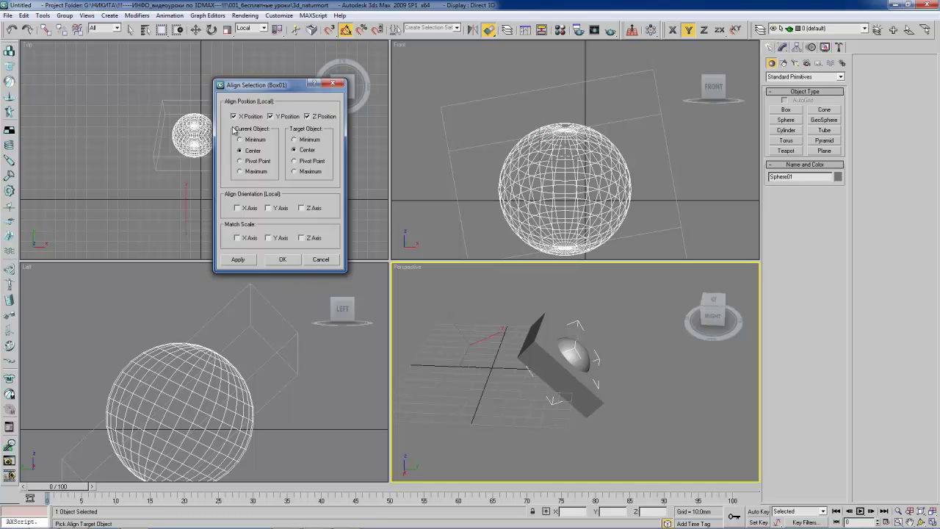
pyautogui.click(327, 261)
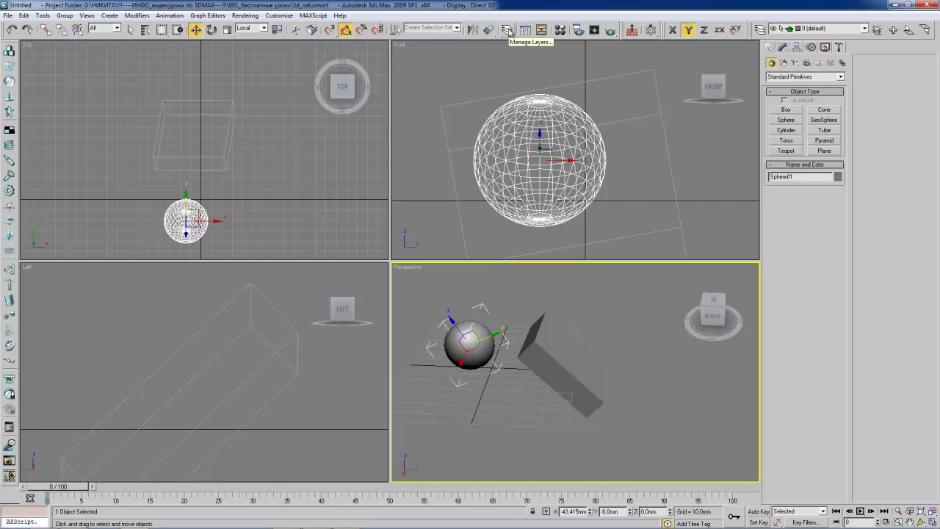
pyautogui.click(507, 30)
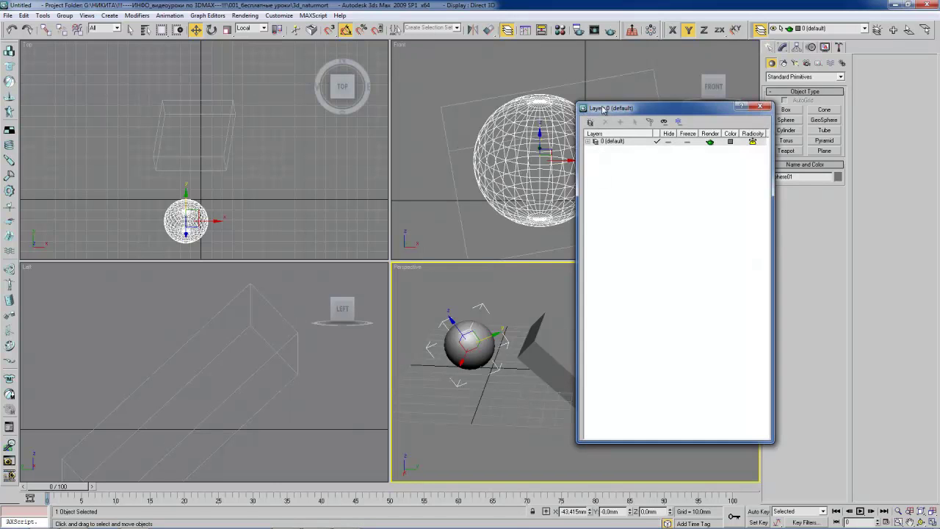
pyautogui.moveTo(605, 106); pyautogui.dragTo(560, 96)
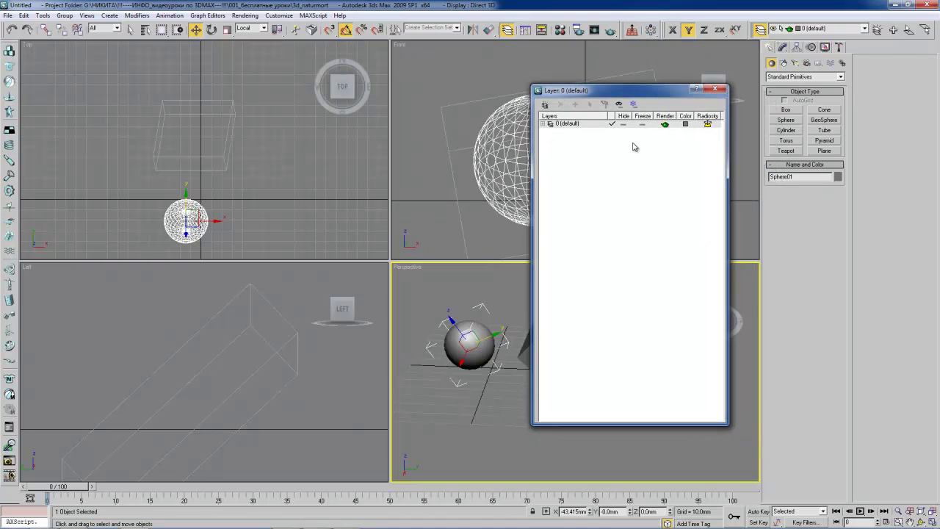
pyautogui.moveTo(585, 91); pyautogui.dragTo(596, 94)
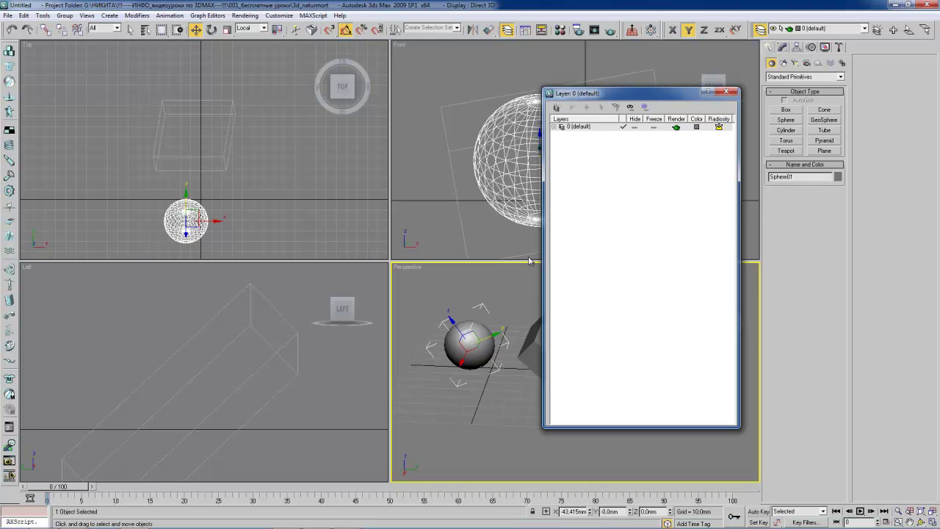
pyautogui.click(502, 291)
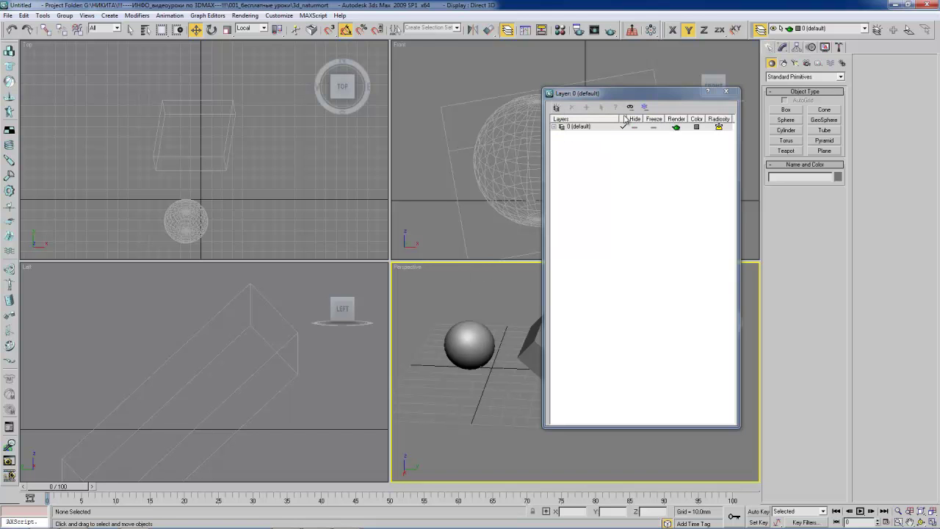
pyautogui.moveTo(641, 99); pyautogui.dragTo(582, 103)
pyautogui.click(666, 97)
pyautogui.moveTo(520, 358); pyautogui.dragTo(533, 360, button='middle')
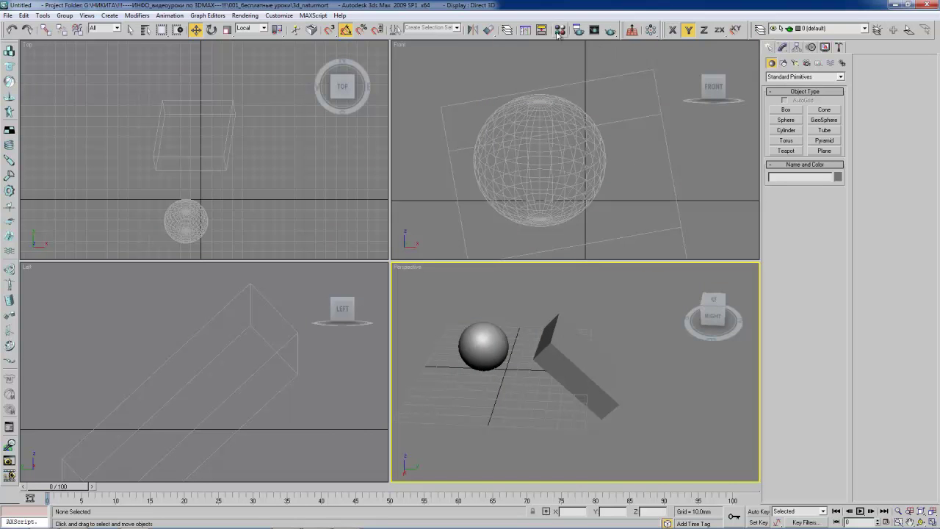
pyautogui.click(526, 30)
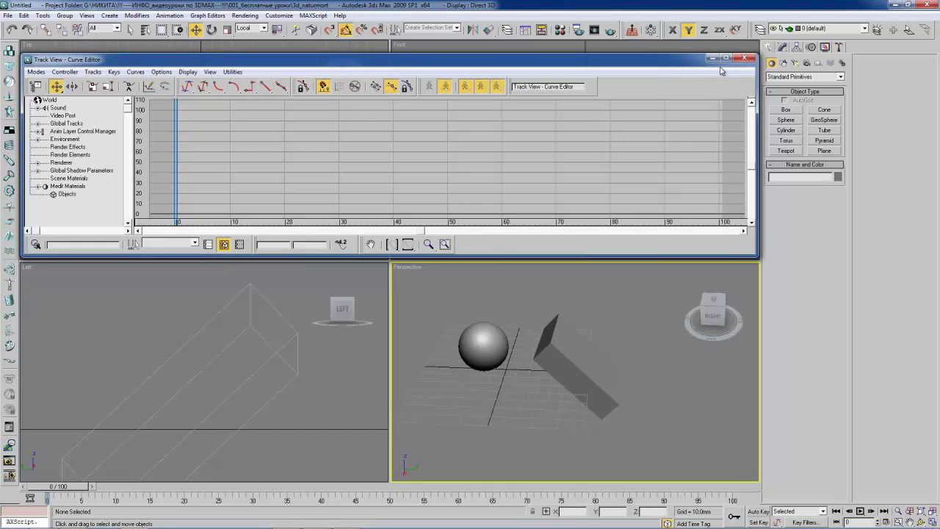
pyautogui.click(745, 57)
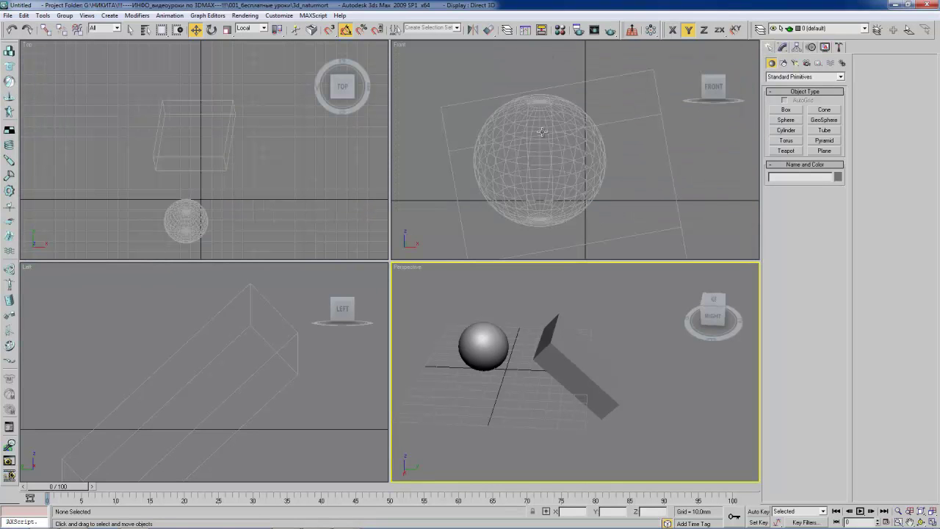
pyautogui.moveTo(585, 341); pyautogui.dragTo(547, 330, button='middle')
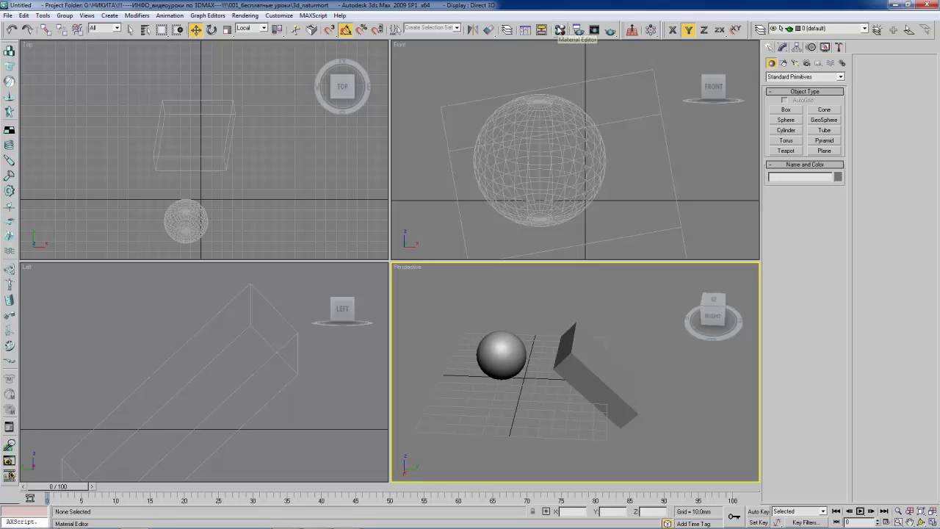
pyautogui.click(560, 31)
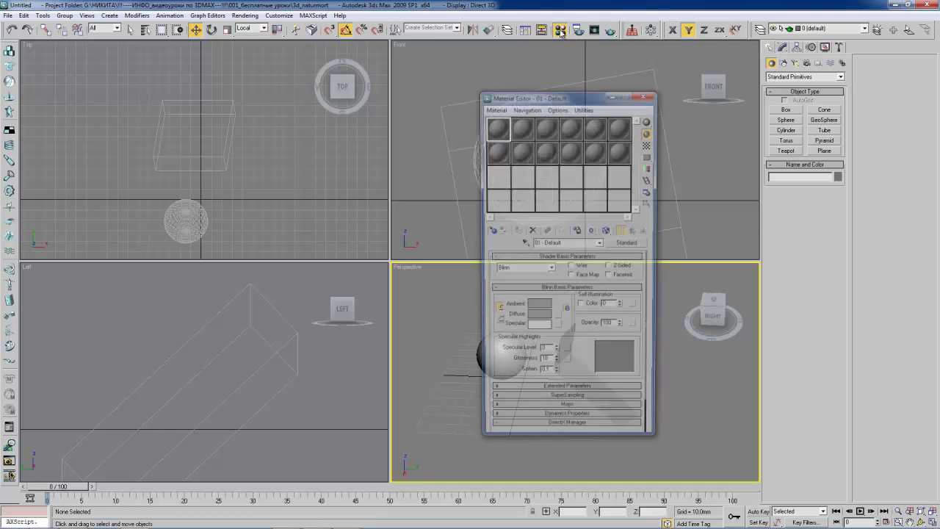
pyautogui.moveTo(542, 99); pyautogui.dragTo(470, 81)
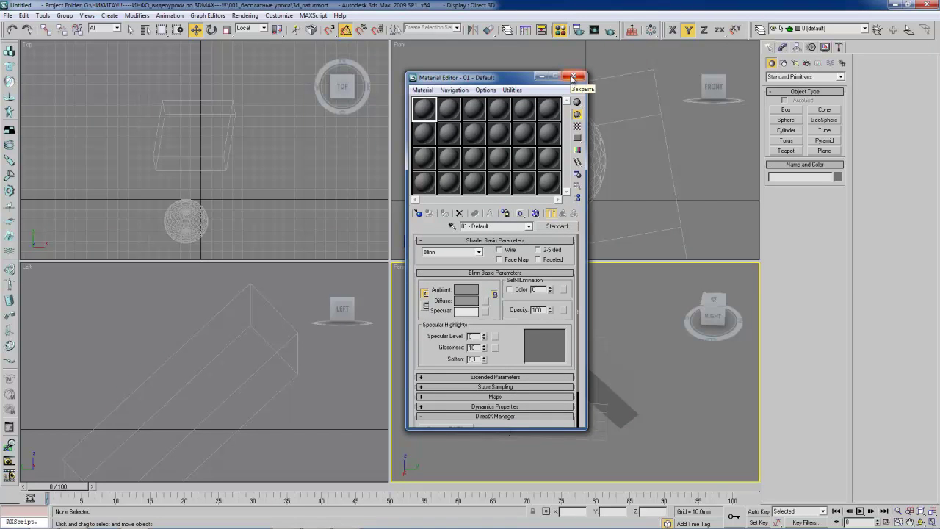
pyautogui.click(572, 77)
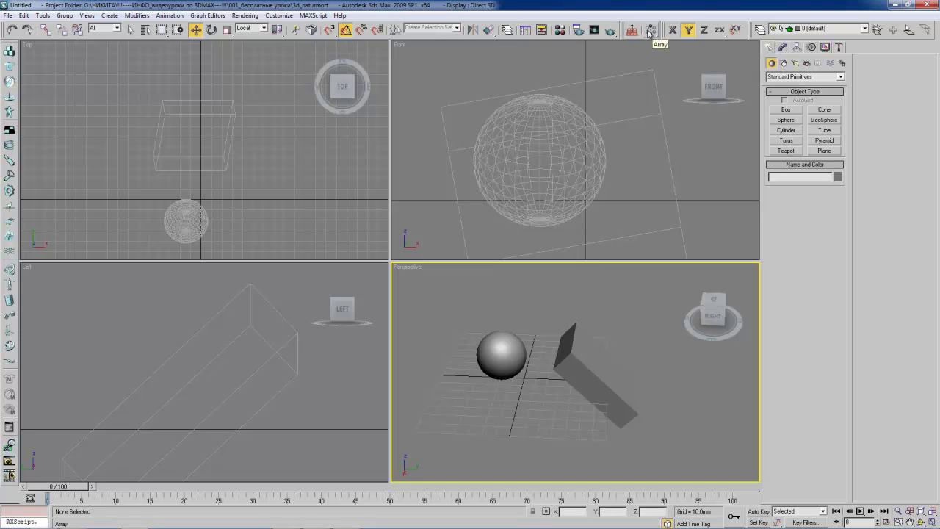
# Step: Turn on AutoGrid, nudge the sphere slightly down, then turn AutoGrid off
pyautogui.click(631, 33)
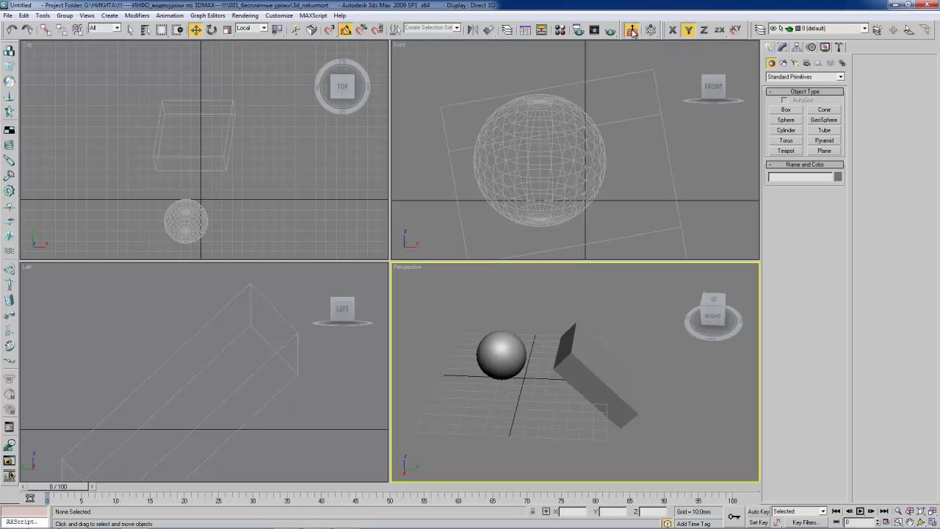
pyautogui.click(631, 32)
pyautogui.click(630, 31)
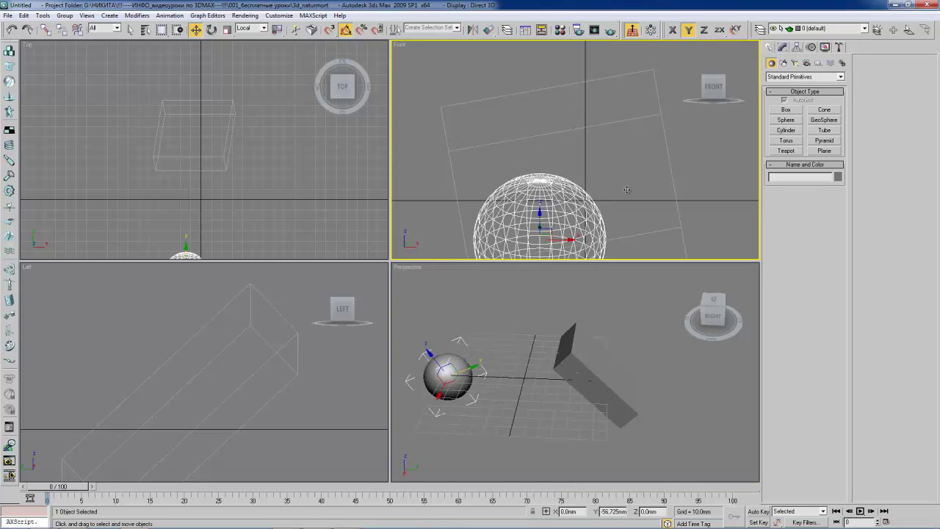
pyautogui.moveTo(552, 99); pyautogui.dragTo(552, 115)
pyautogui.click(632, 33)
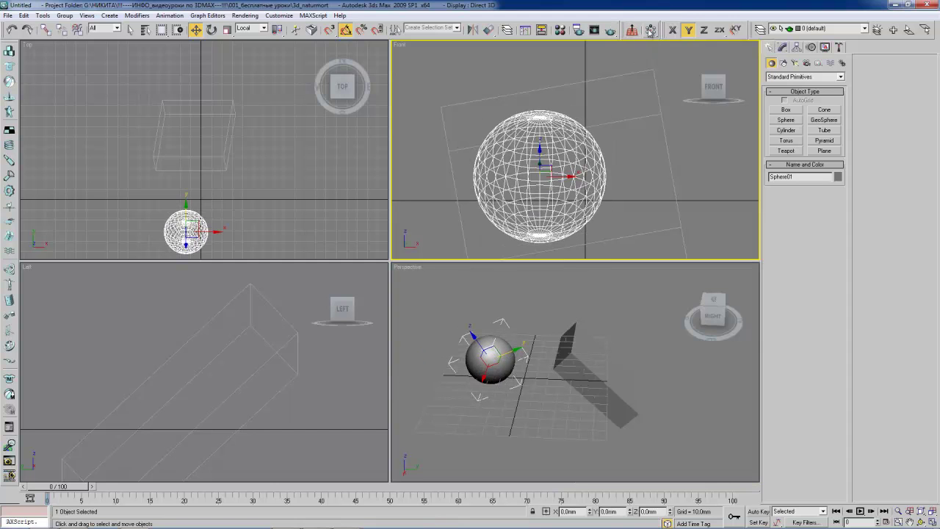
# Step: Browse the Array flyout, then constrain movement to X and nudge the sphere right
pyautogui.click(652, 30)
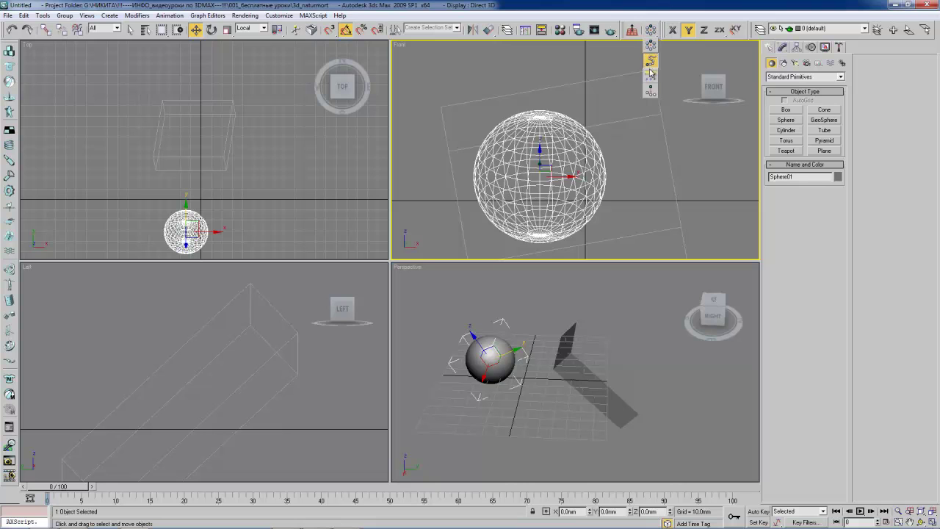
pyautogui.moveTo(651, 42); pyautogui.dragTo(655, 23)
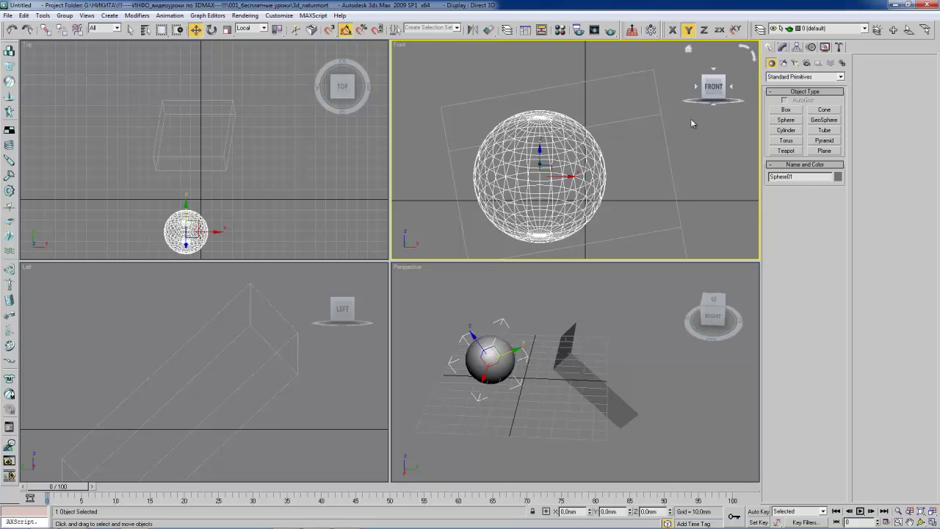
pyautogui.keyDown('alt'); pyautogui.moveTo(586, 415); pyautogui.dragTo(516, 362, button='middle'); pyautogui.keyUp('alt')
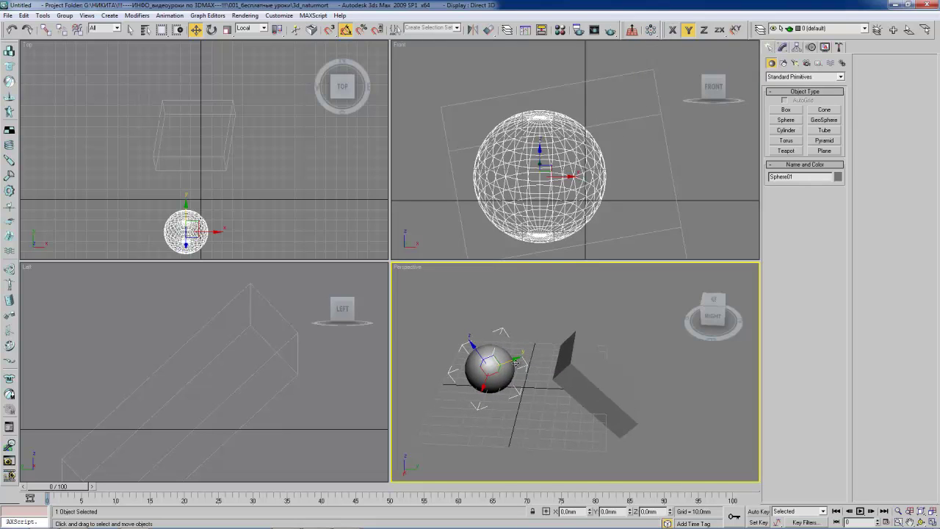
pyautogui.click(673, 29)
pyautogui.click(690, 30)
pyautogui.click(673, 31)
pyautogui.moveTo(566, 176)
pyautogui.mouseDown()
pyautogui.moveTo(546, 145)
pyautogui.moveTo(572, 171)
pyautogui.mouseUp()
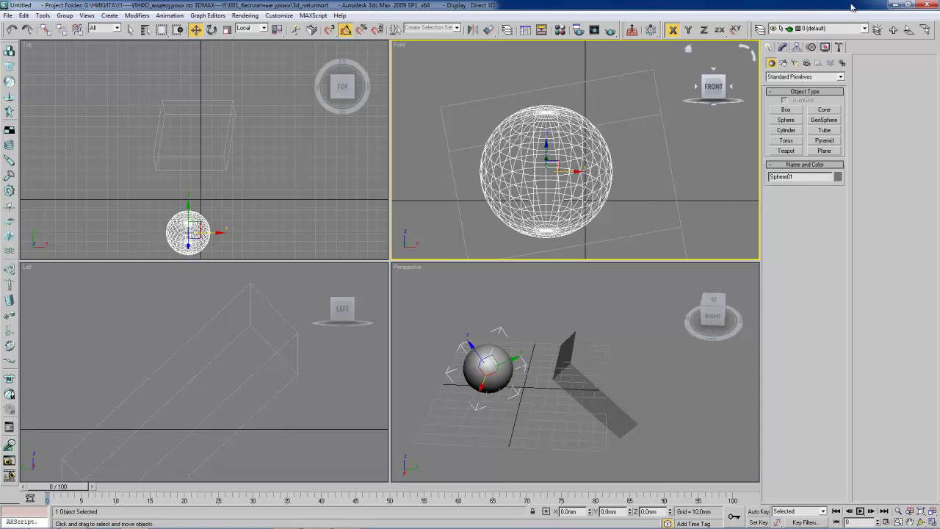
# Step: Briefly open the Layer Manager, then pan the Front view upward
pyautogui.click(759, 30)
pyautogui.click(667, 93)
pyautogui.click(544, 31)
pyautogui.click(666, 98)
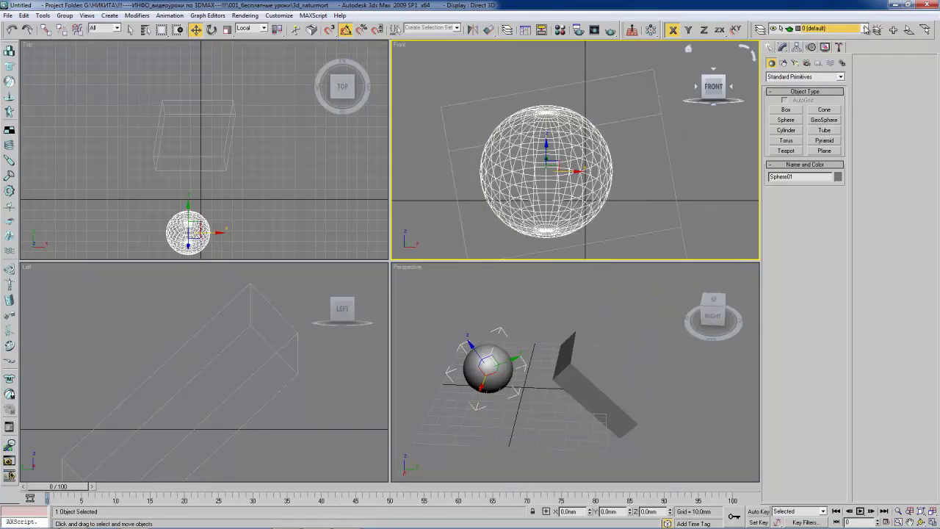
pyautogui.moveTo(553, 172); pyautogui.dragTo(550, 157, button='middle')
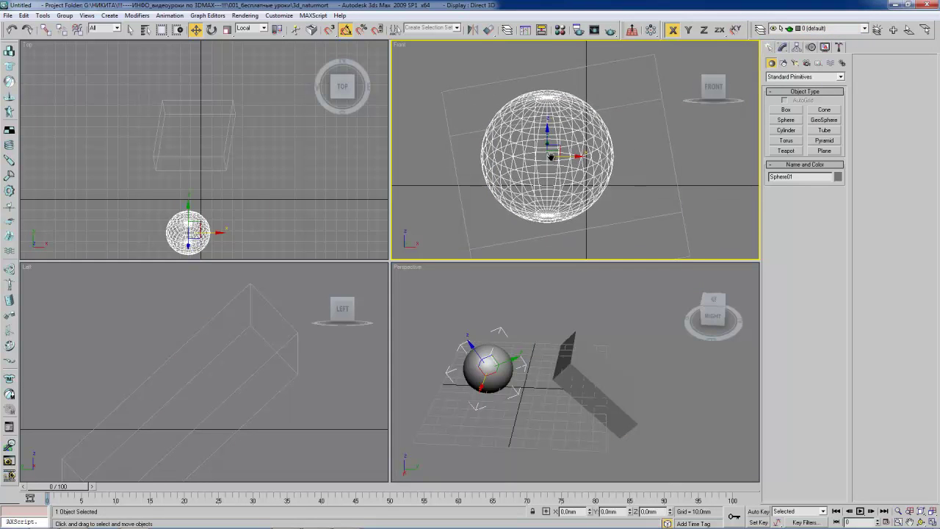